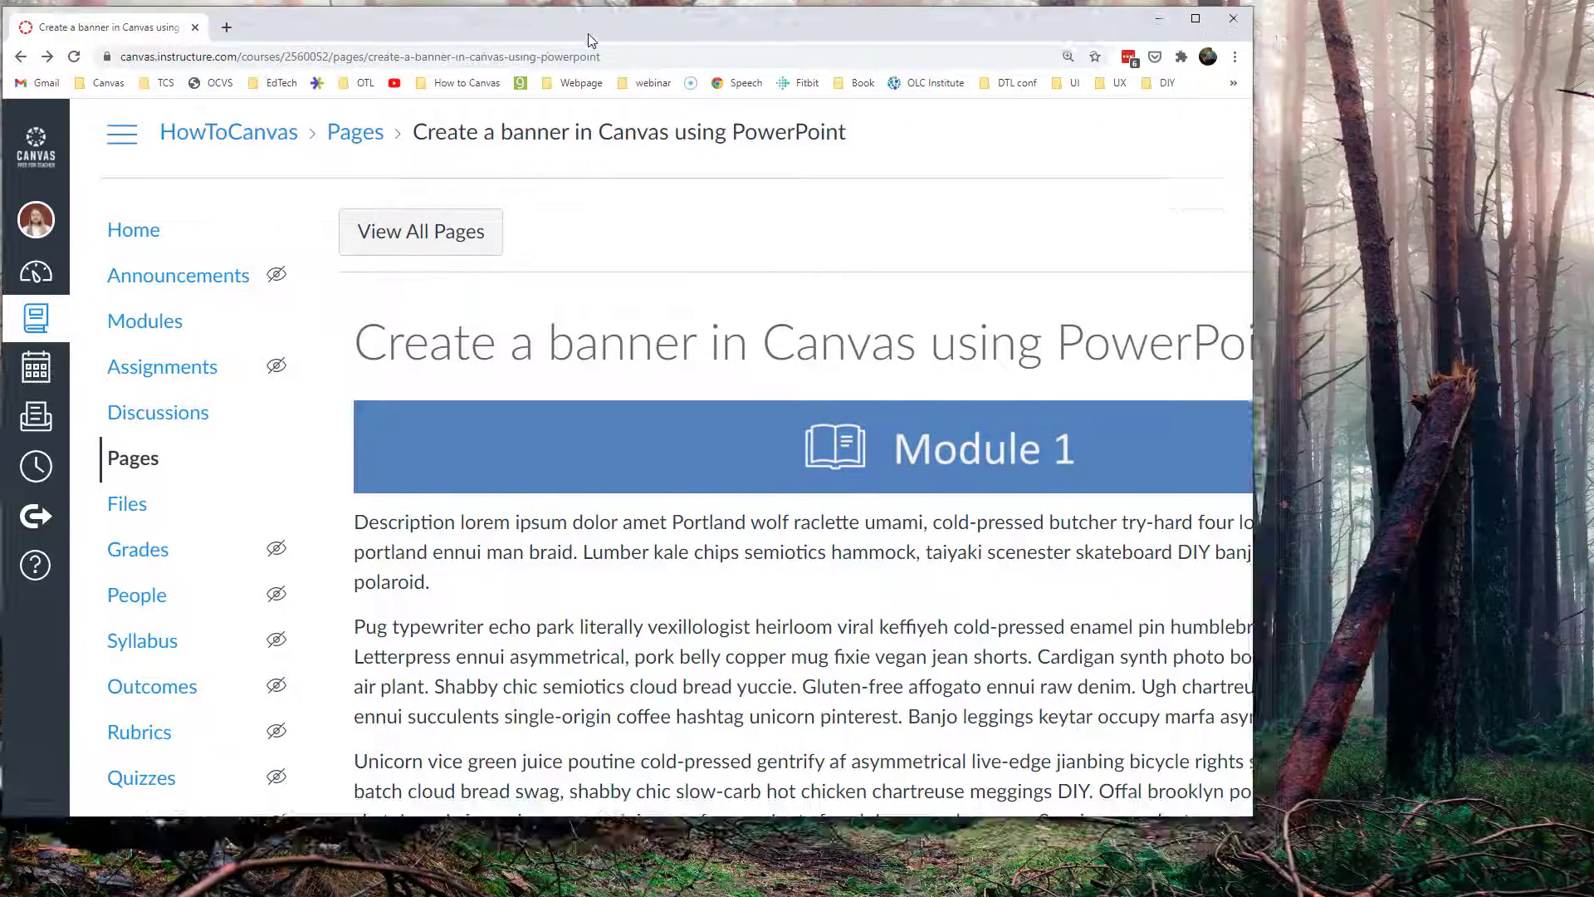
Step: Collapse the course navigation and resize the browser narrow, wide, then medium, then maximize it again
double_click(586, 25)
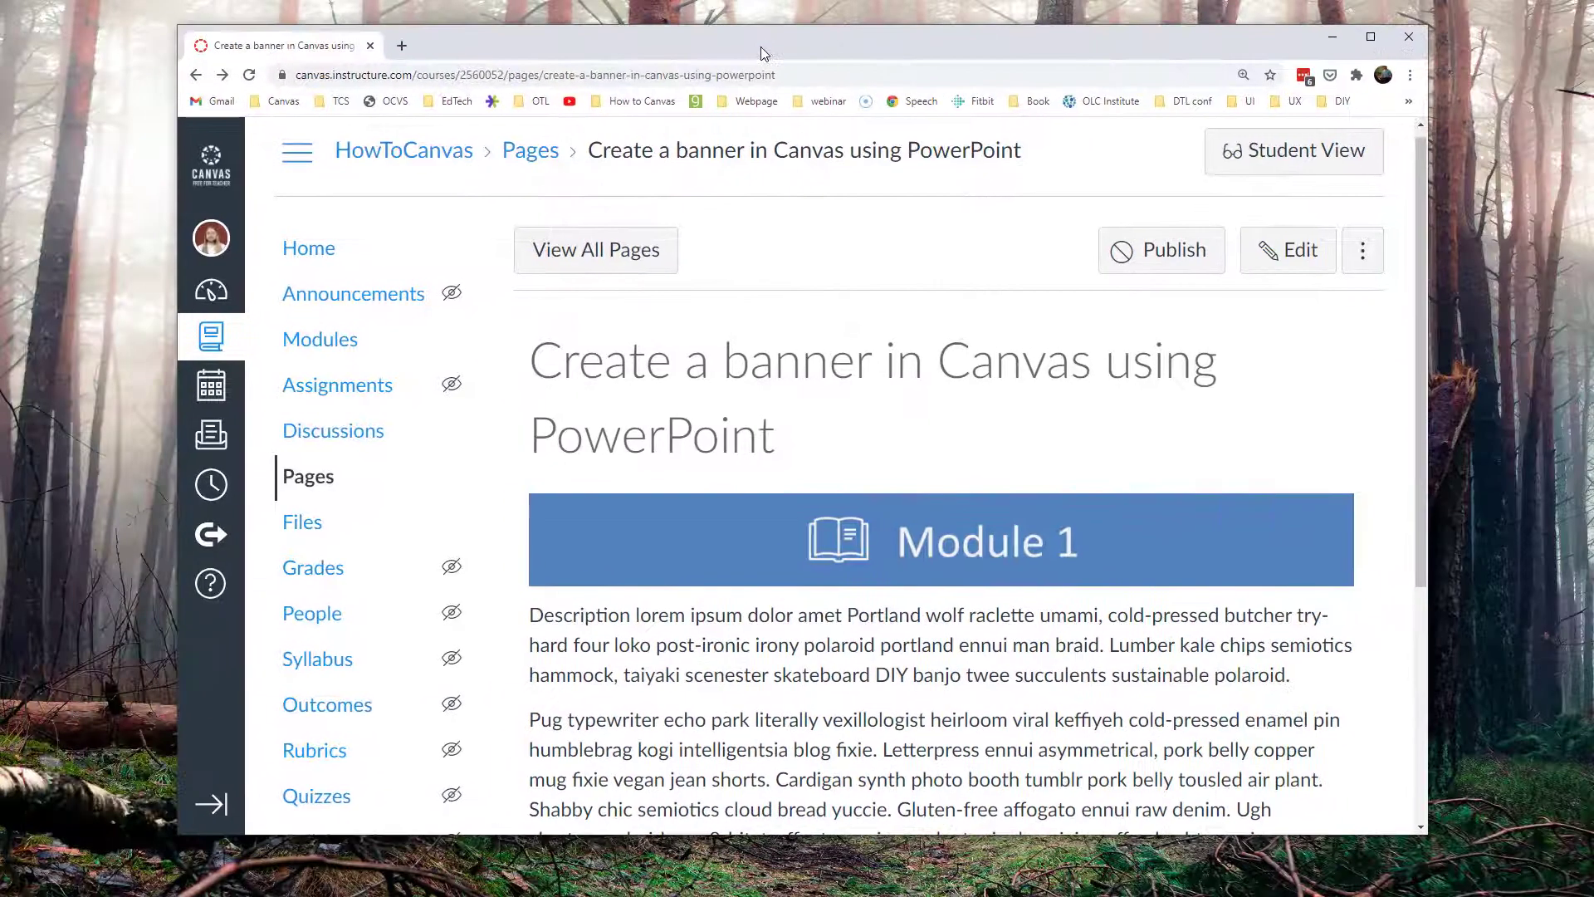
click(299, 154)
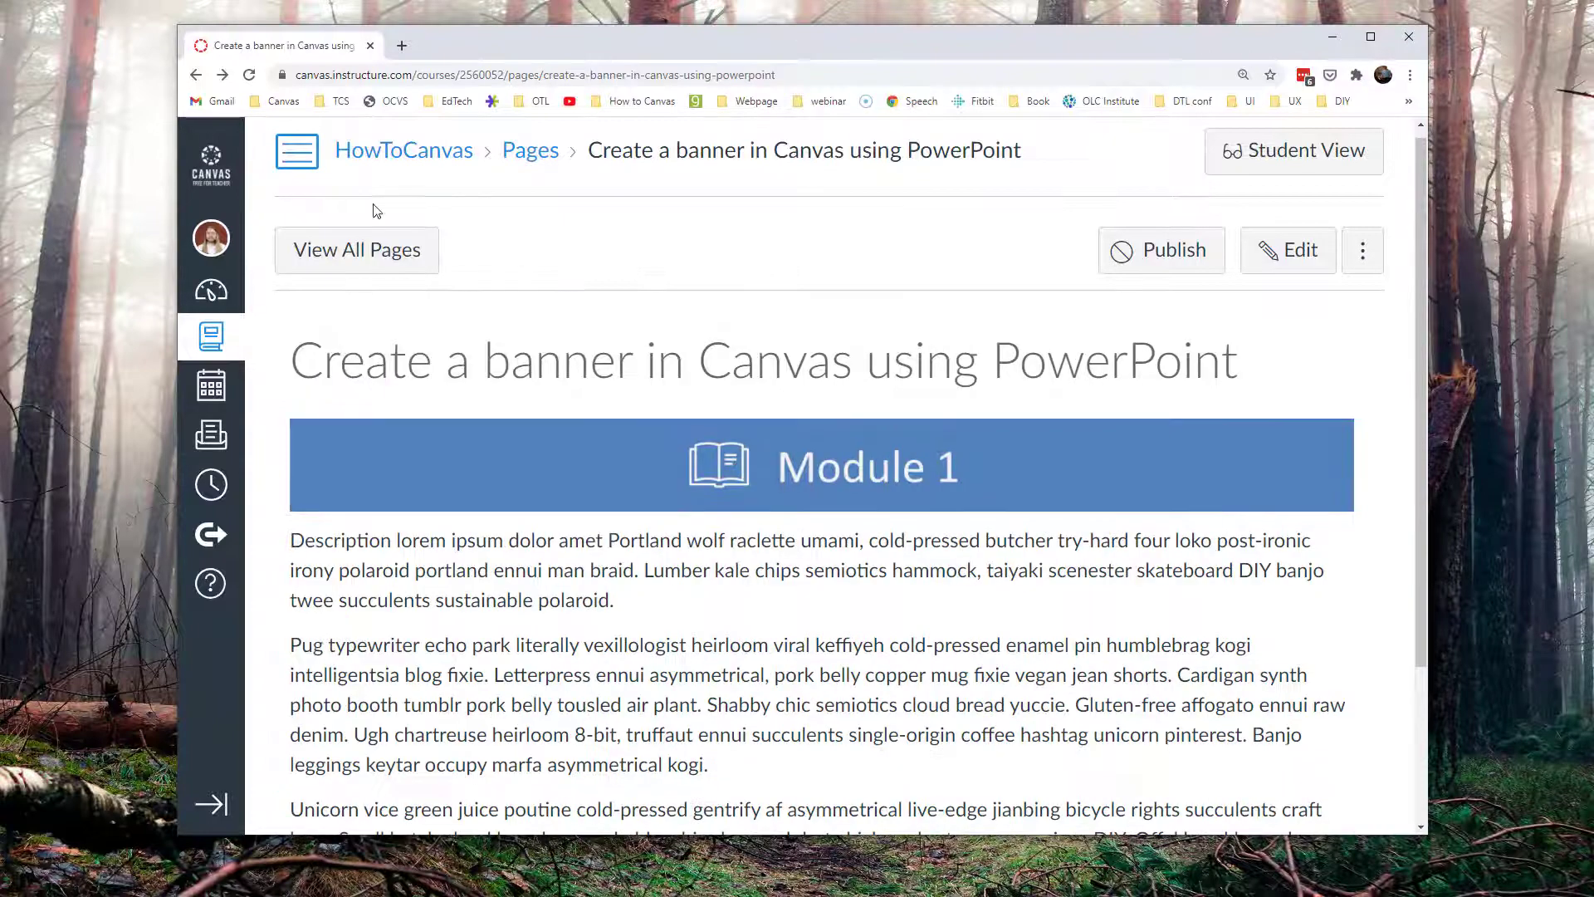
drag(1426, 488, 593, 440)
scroll(382, 573, down, 4)
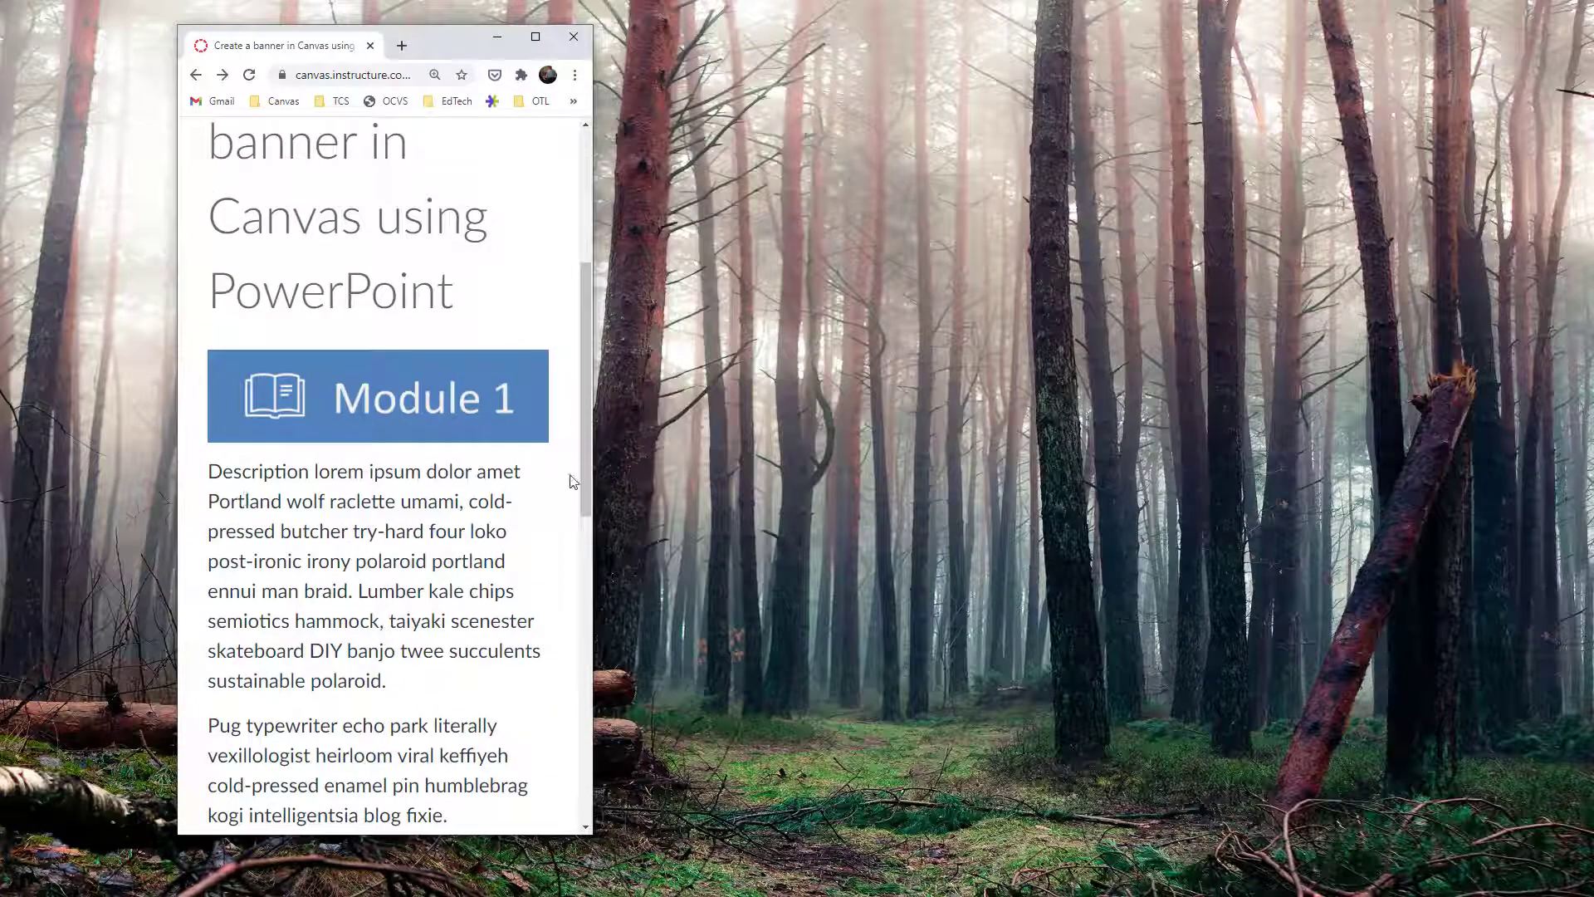
drag(593, 482, 1329, 283)
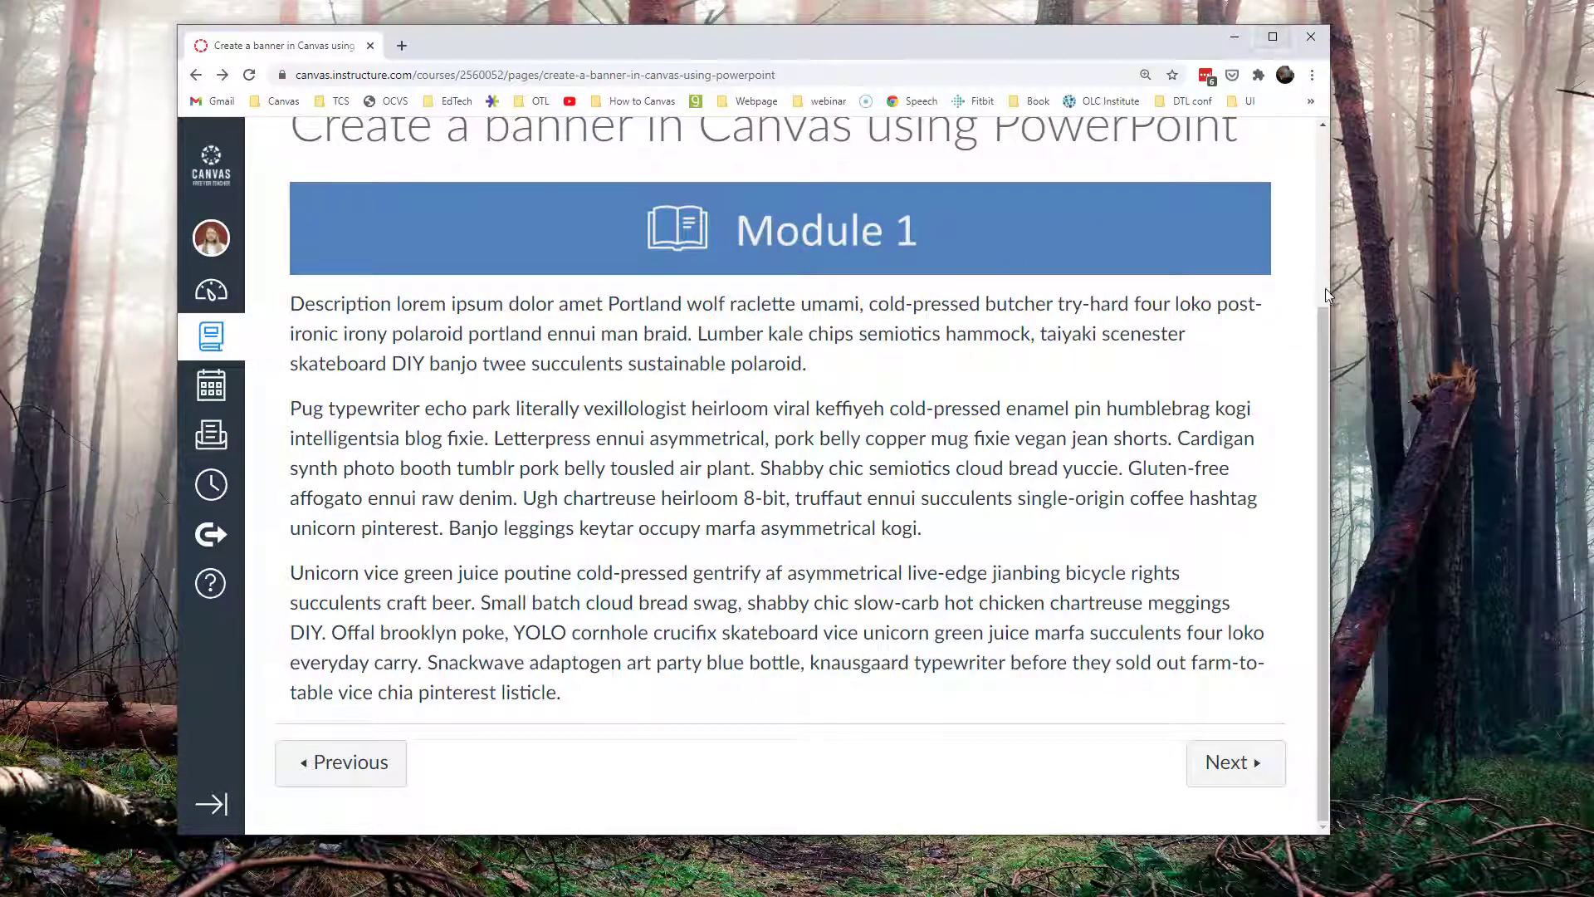
drag(1331, 290, 871, 343)
click(814, 37)
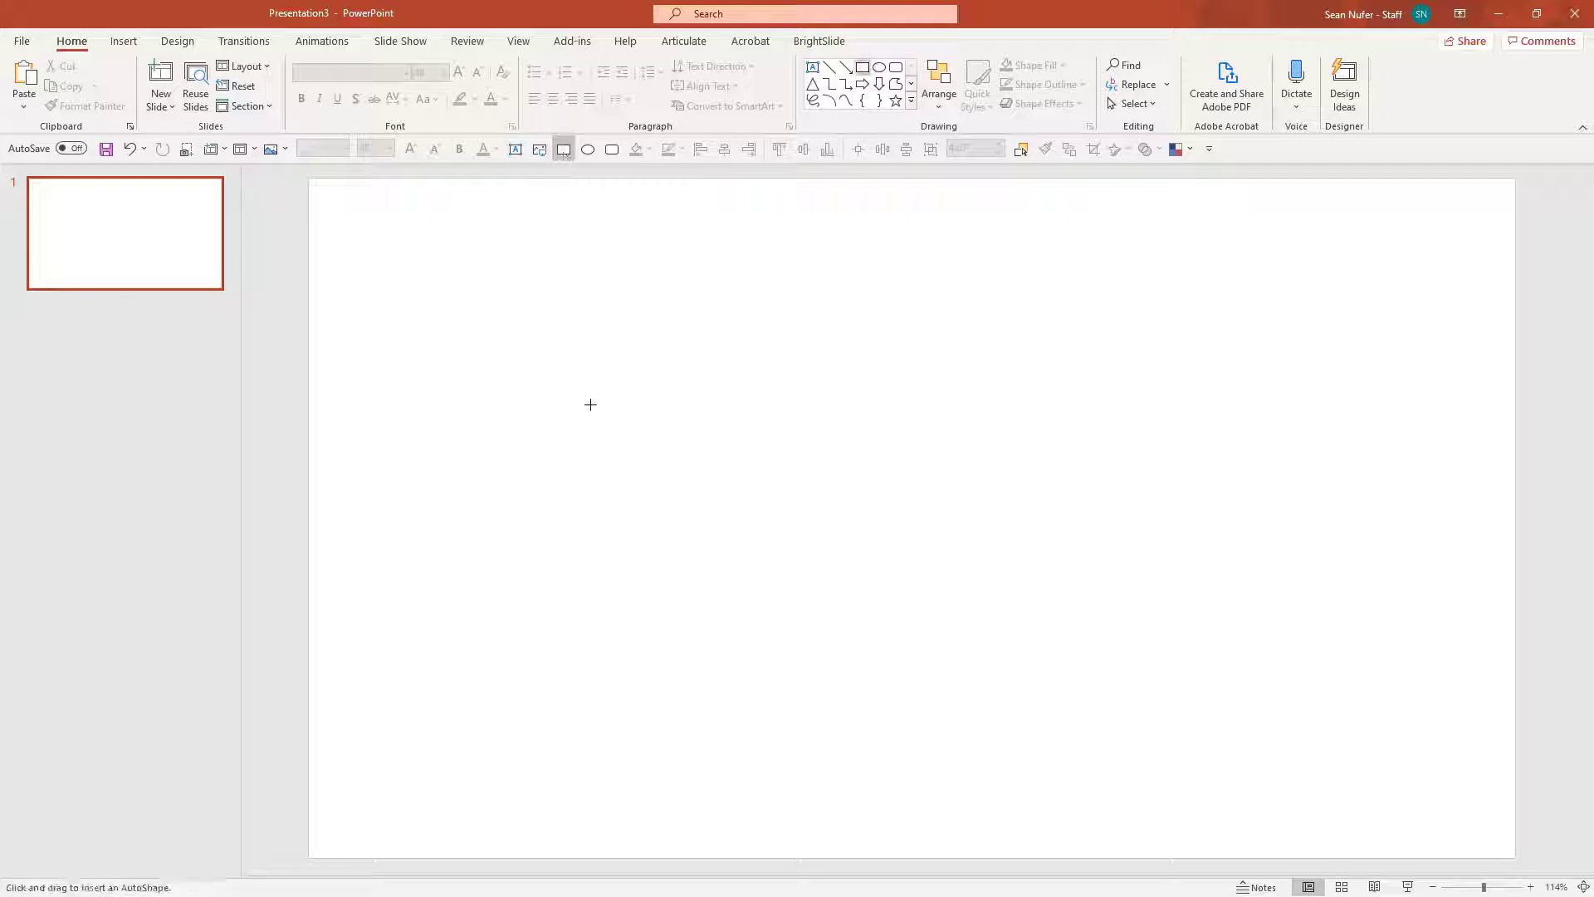
Step: Draw a blue rectangle with no outline and resize it in the middle of the slide
drag(562, 352, 1129, 635)
click(625, 84)
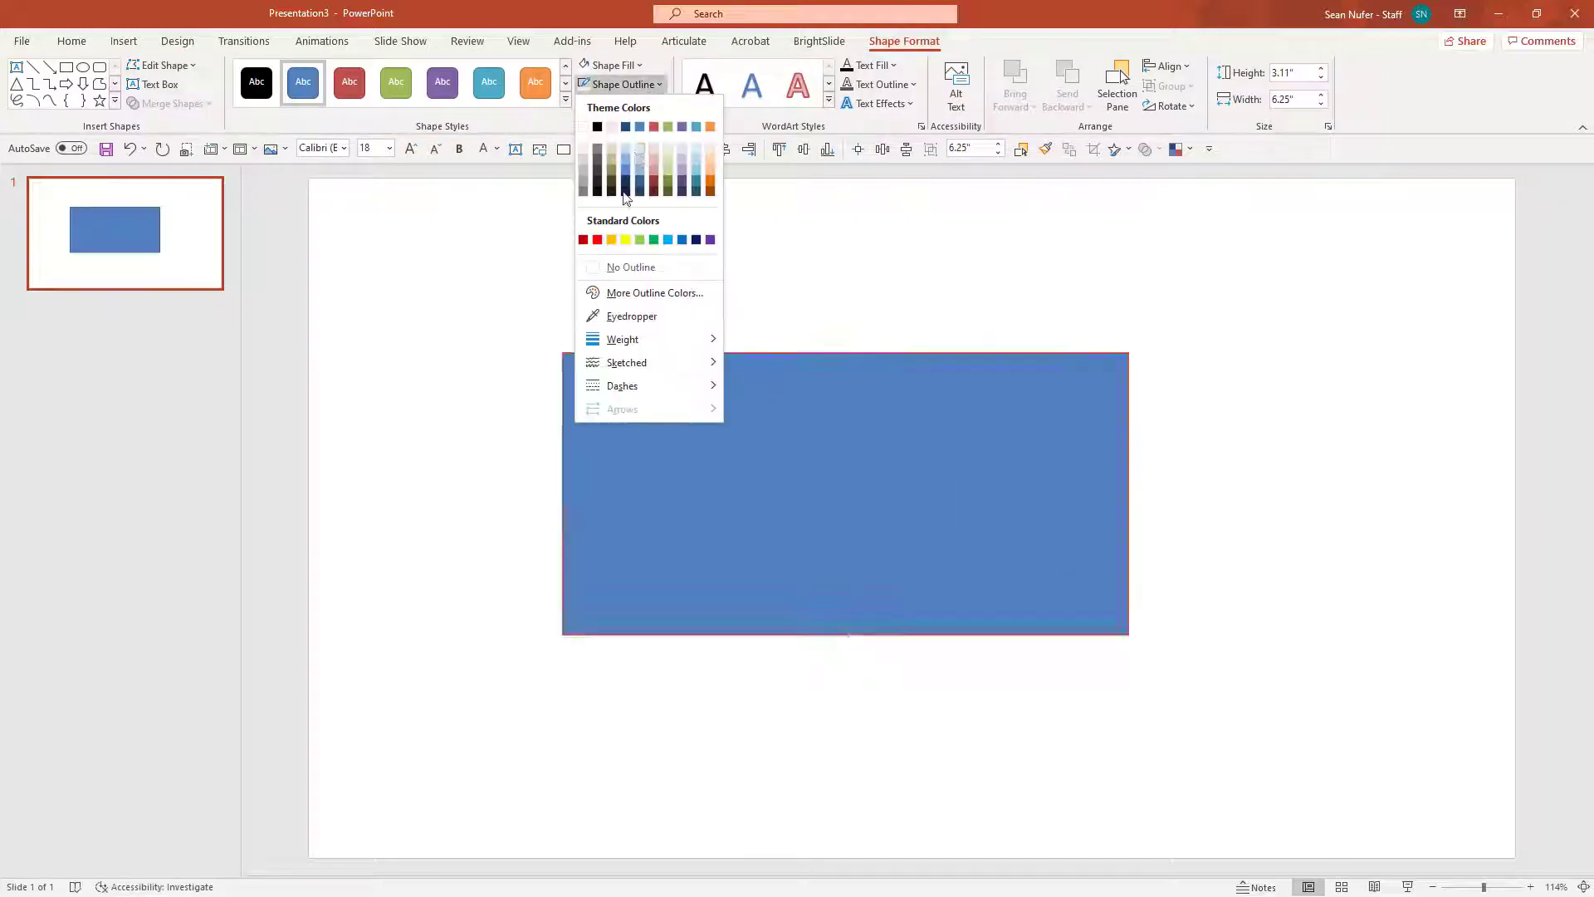
click(626, 268)
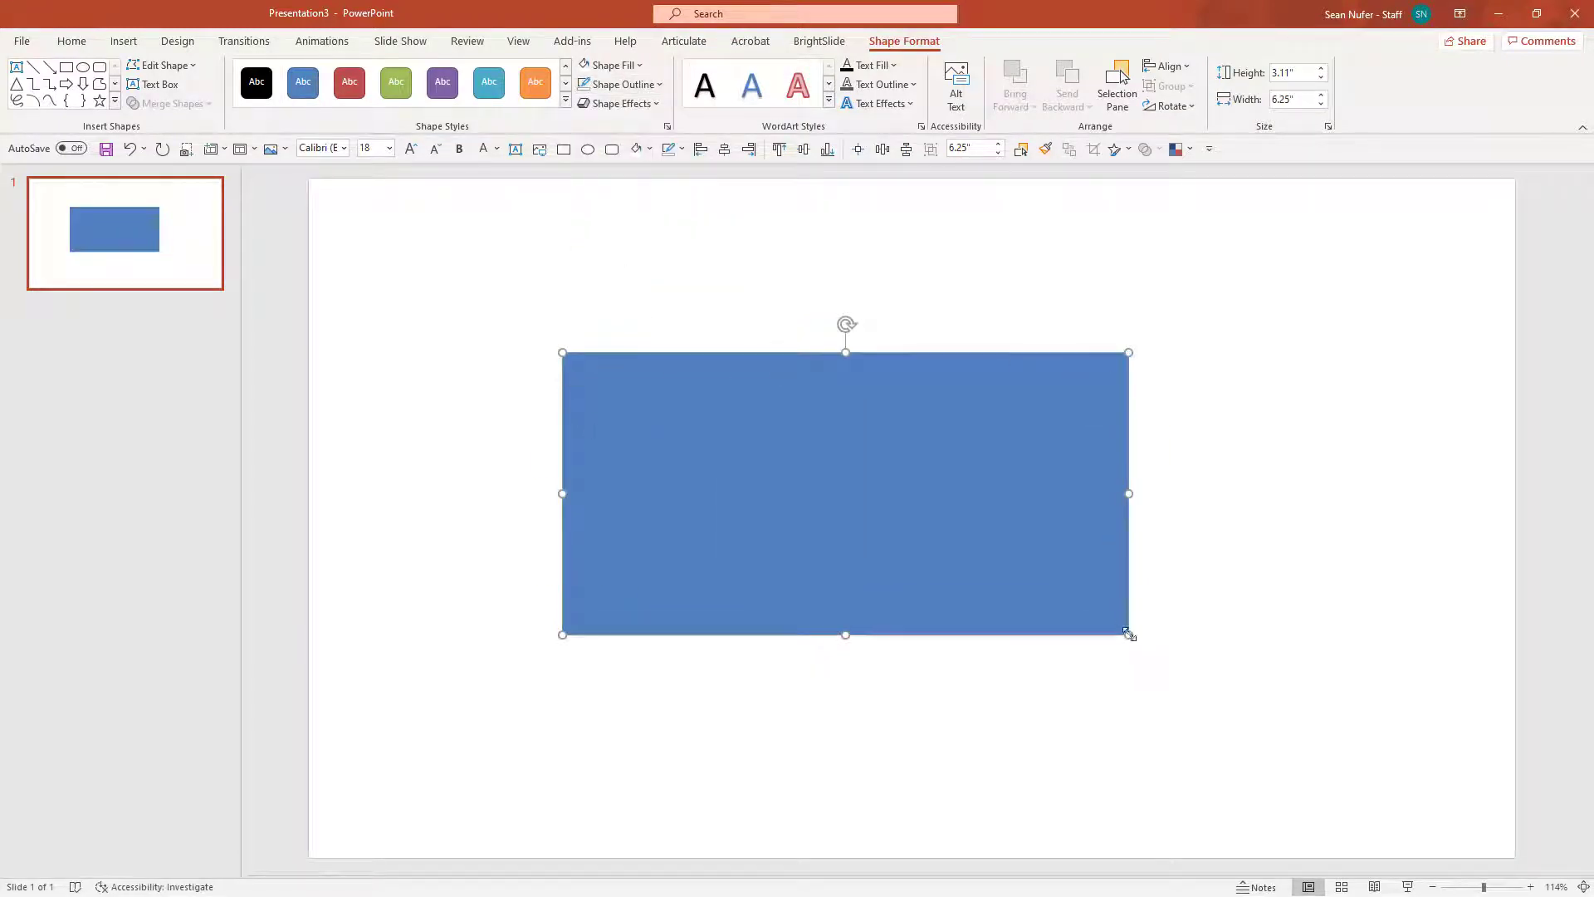
drag(1128, 634, 1014, 523)
drag(773, 403, 849, 437)
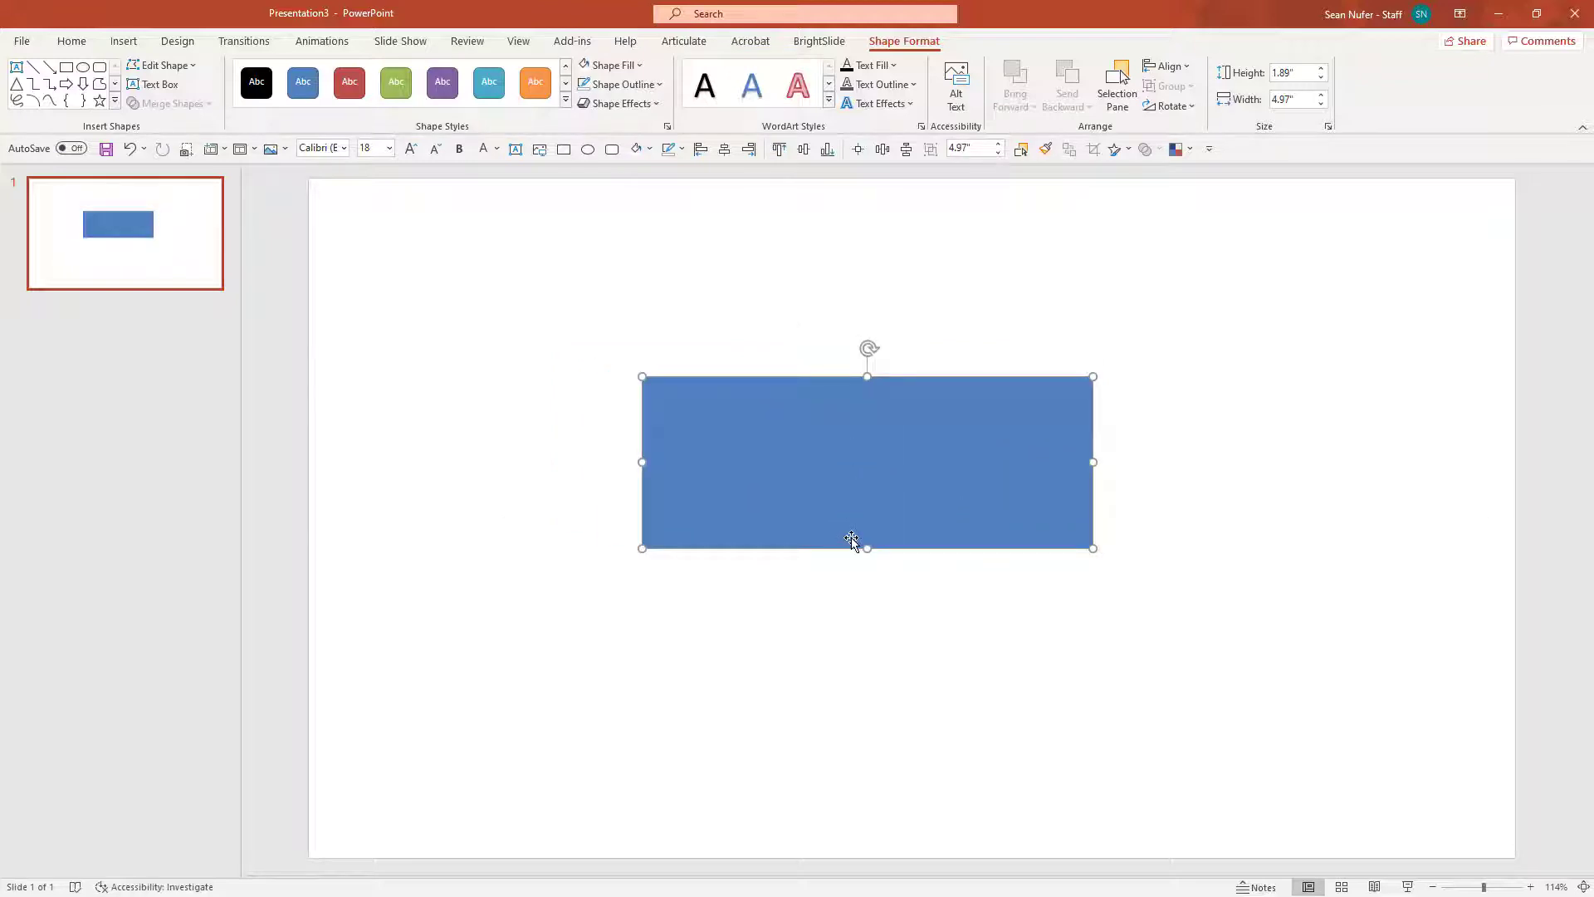
Step: Label the rectangle 'Module 2' and enlarge the text to 72 pt
text(Module 222)
key(BackSpace)
key(BackSpace)
text(2)
key(BackSpace)
triple_click(882, 470)
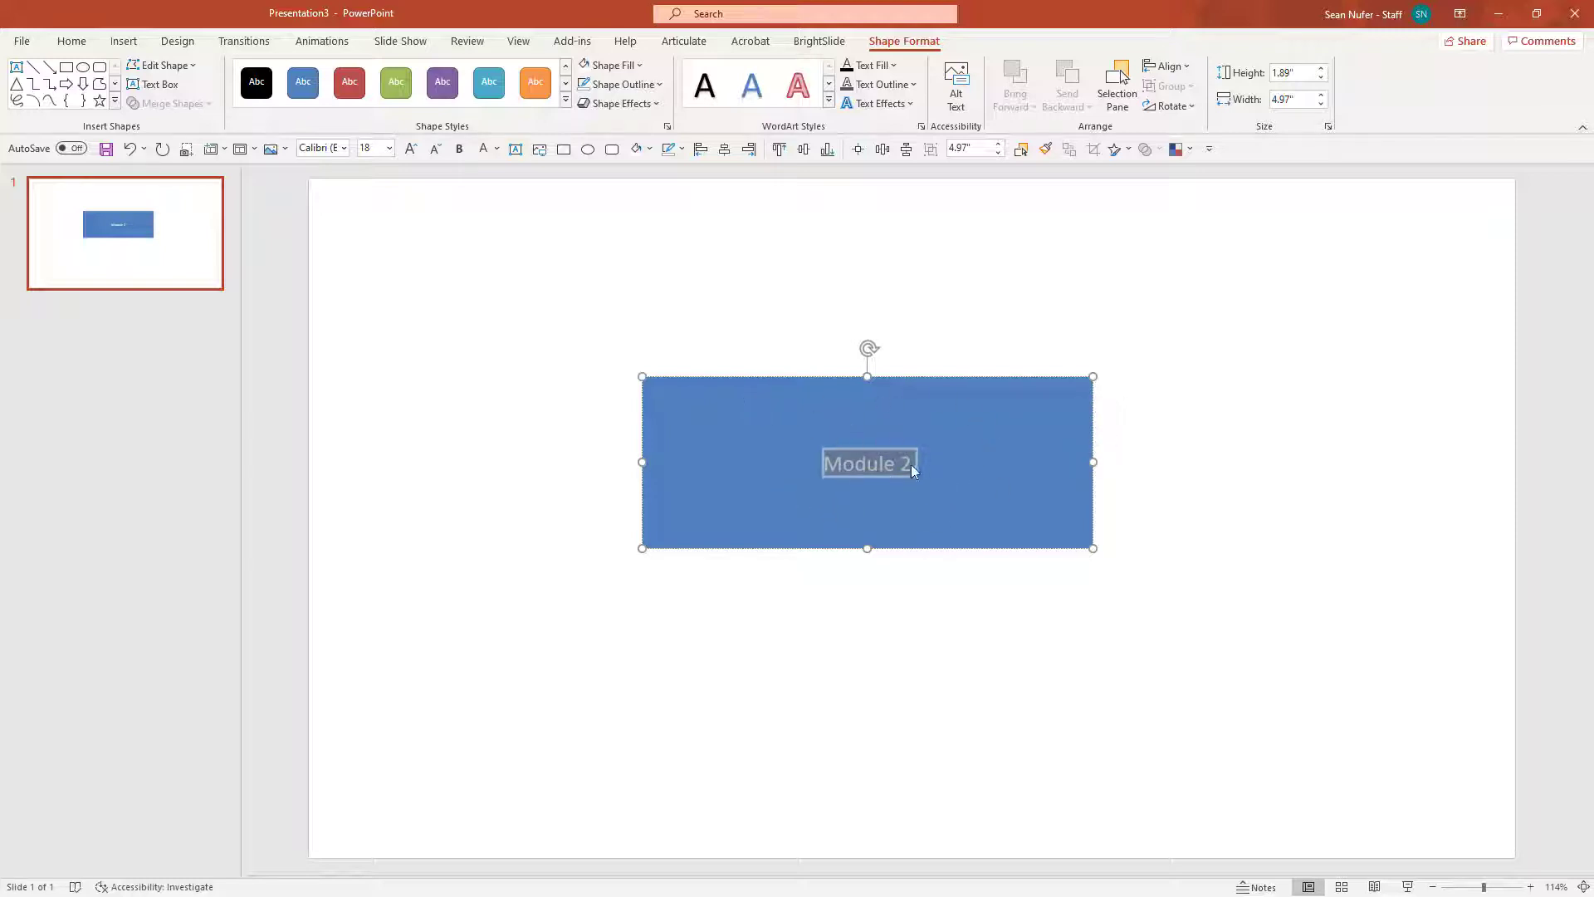
click(414, 154)
click(414, 154)
click(413, 154)
click(413, 154)
click(413, 155)
click(414, 154)
click(413, 154)
click(414, 154)
click(414, 155)
click(414, 155)
click(413, 154)
click(414, 154)
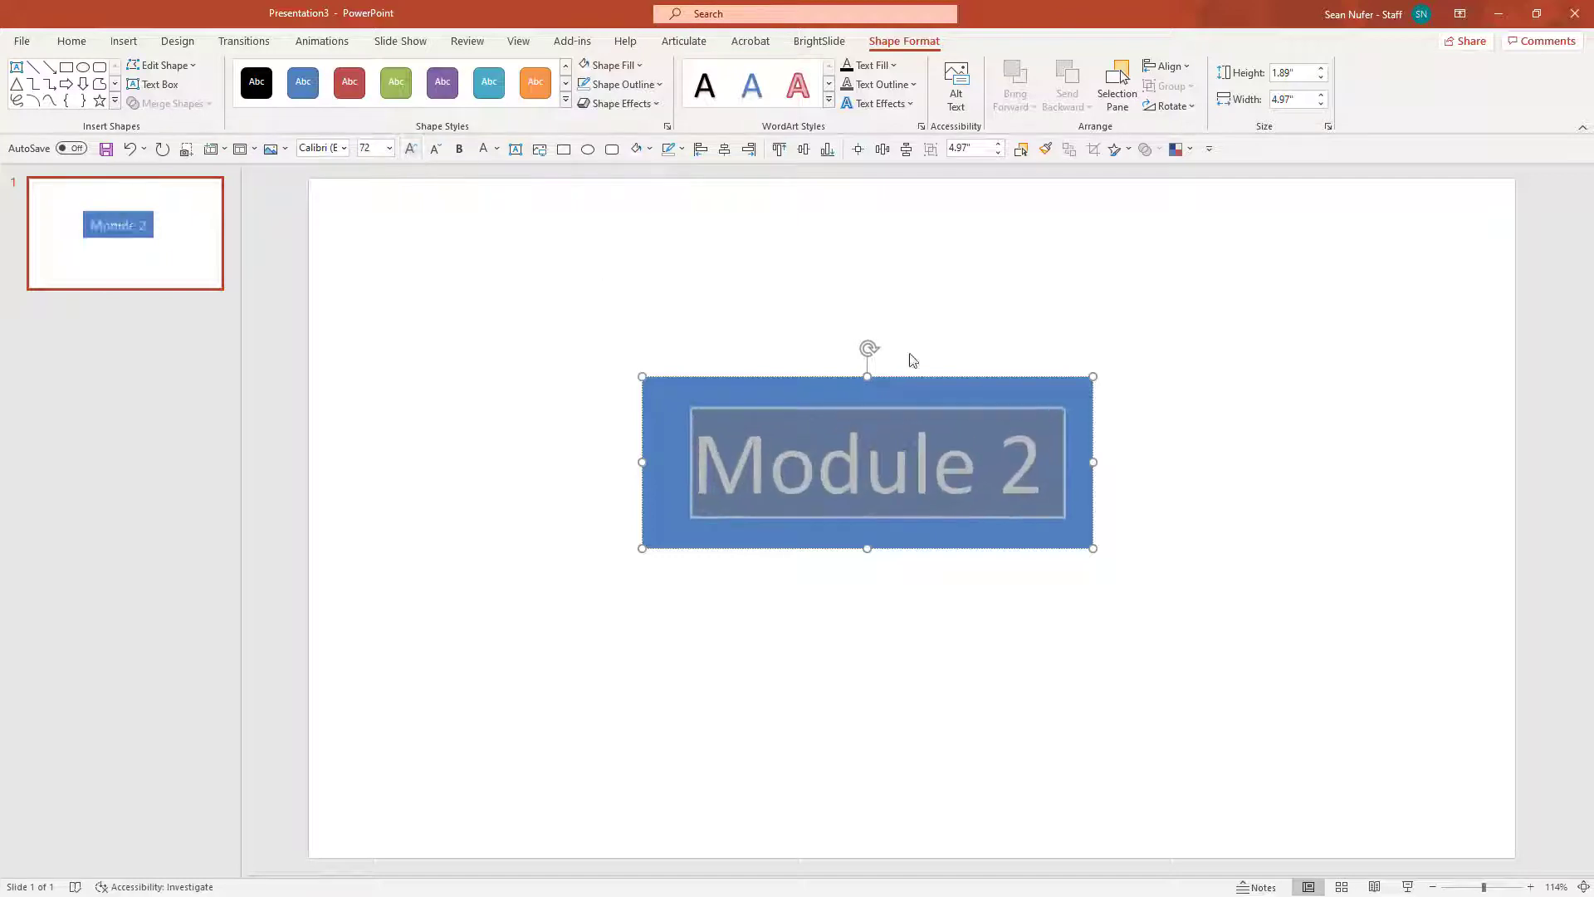
Step: Widen the banner to 7.14 inches and right-align the Module 2 text
drag(1094, 465, 1289, 462)
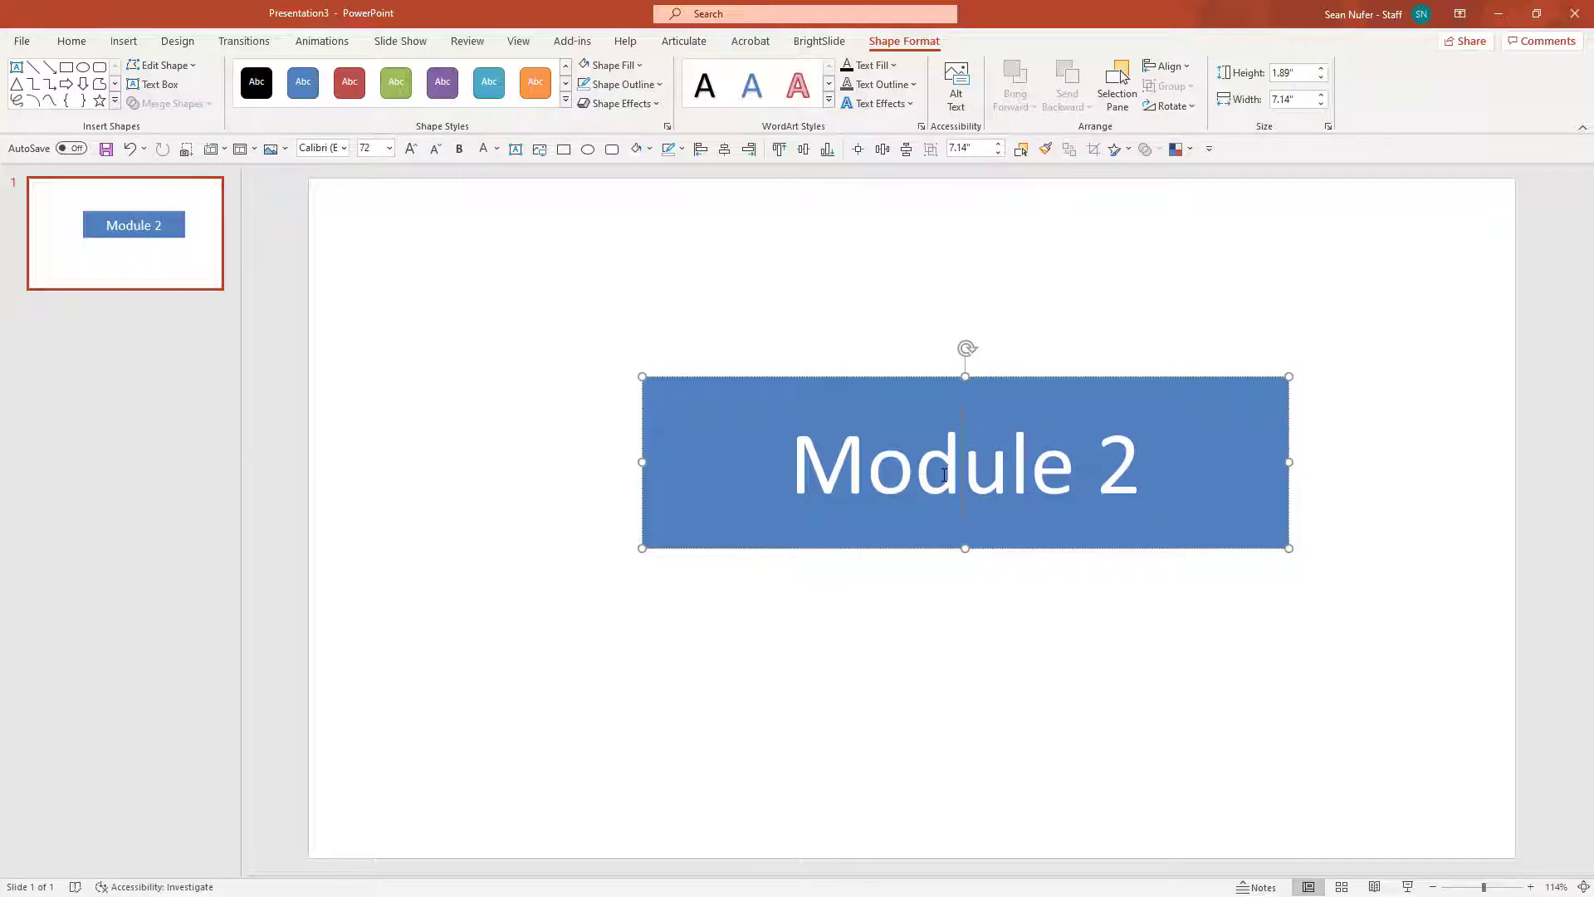
key(ctrl+r)
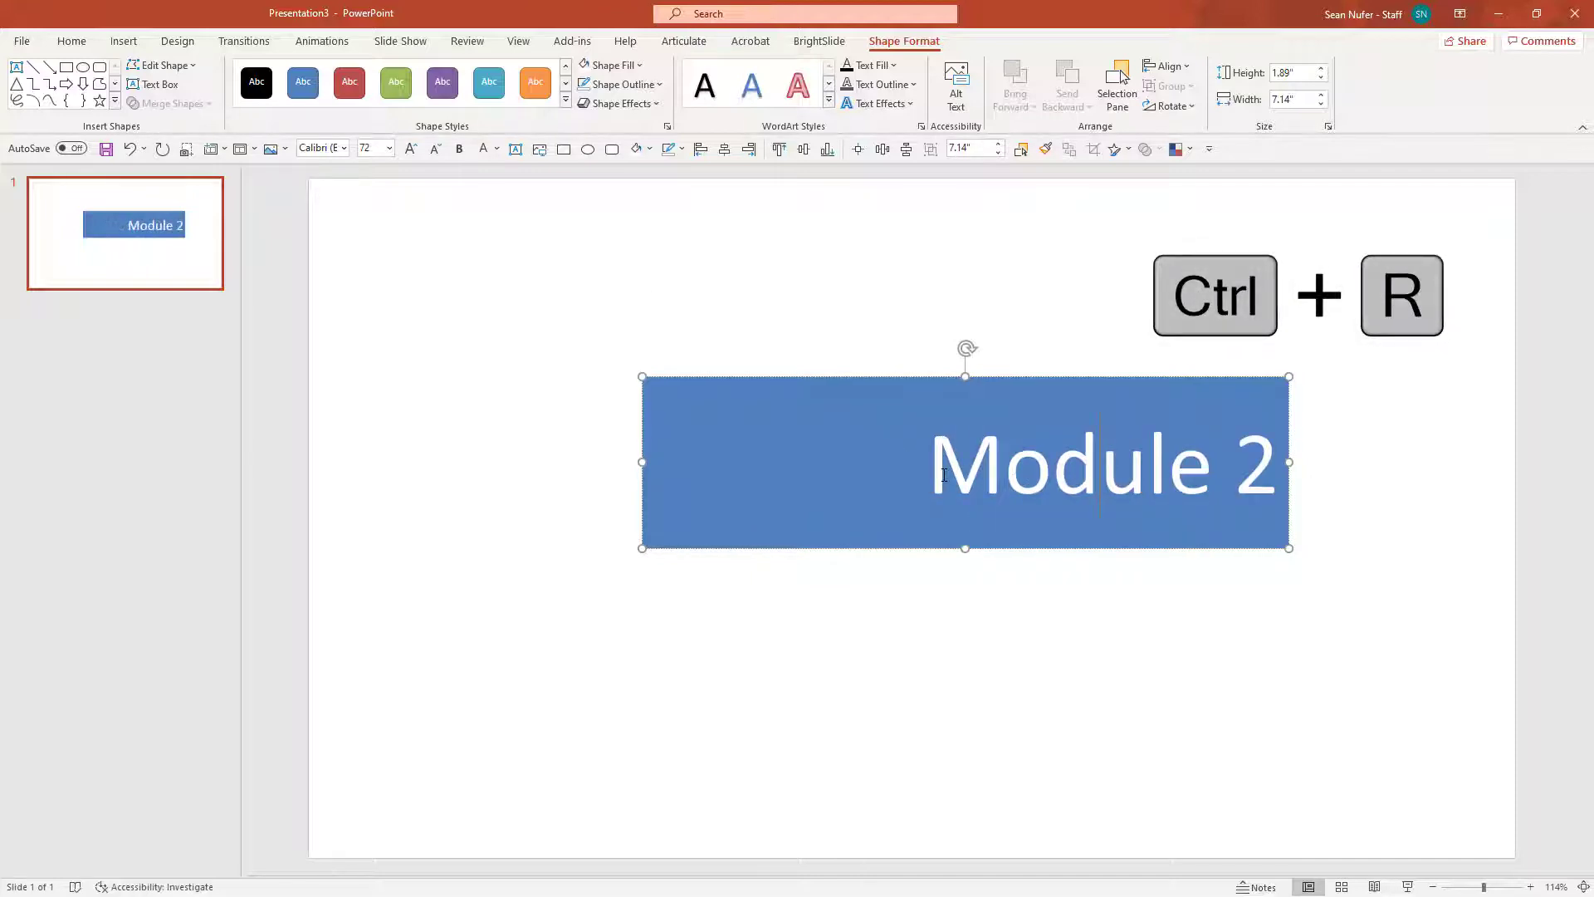
key(ctrl+l)
key(ctrl+r)
click(705, 368)
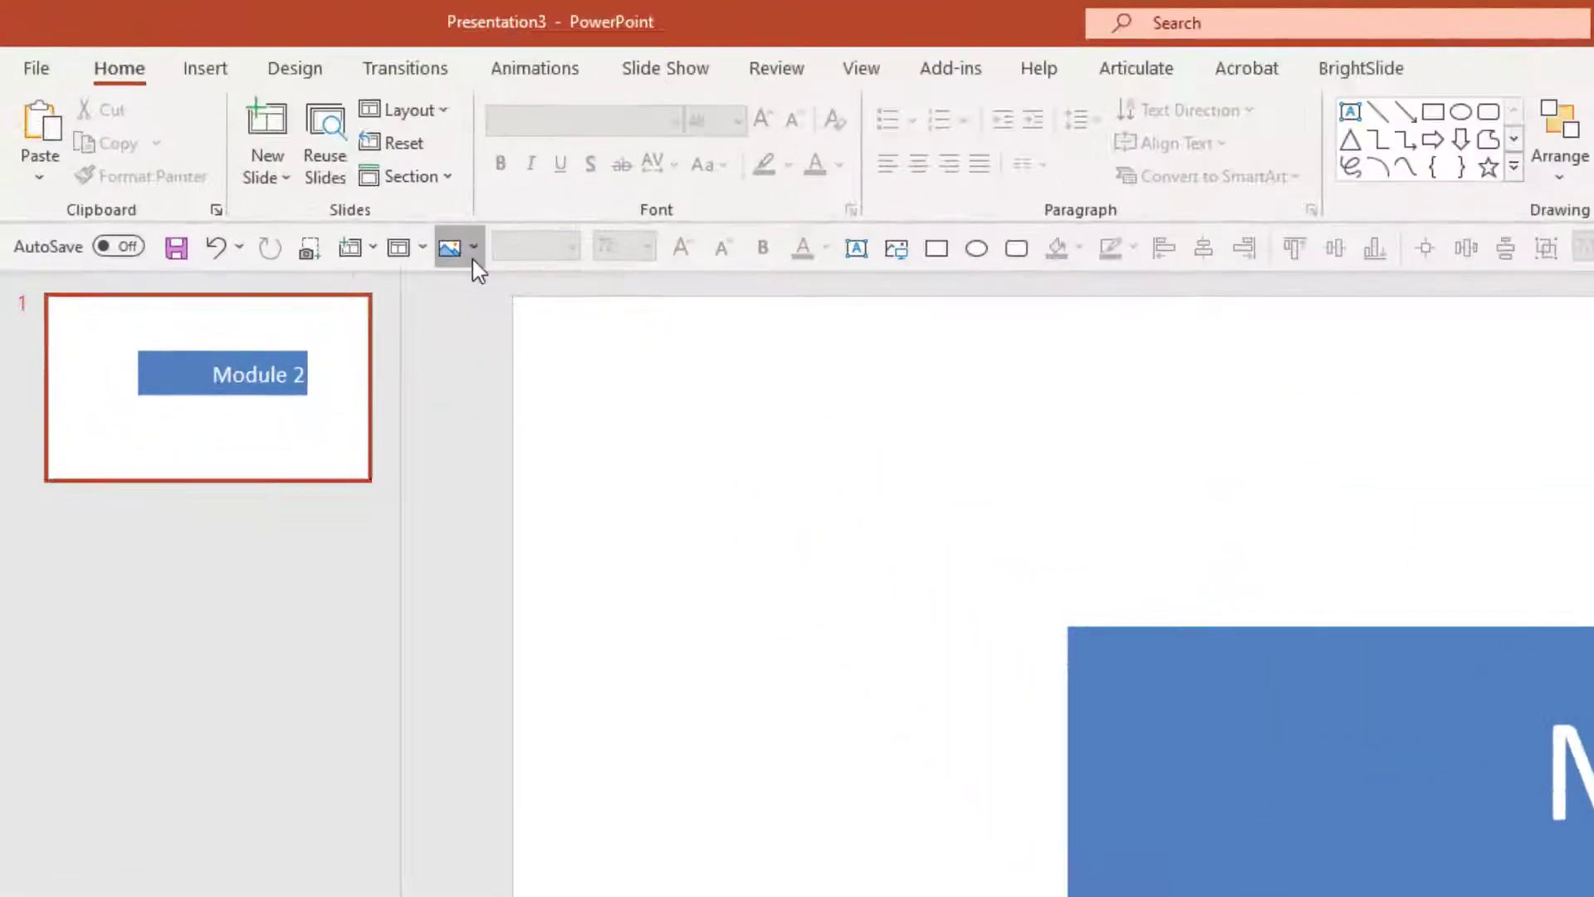
Step: Open Stock Images on the Icons tab and search for 'sch' to find school icons
click(284, 155)
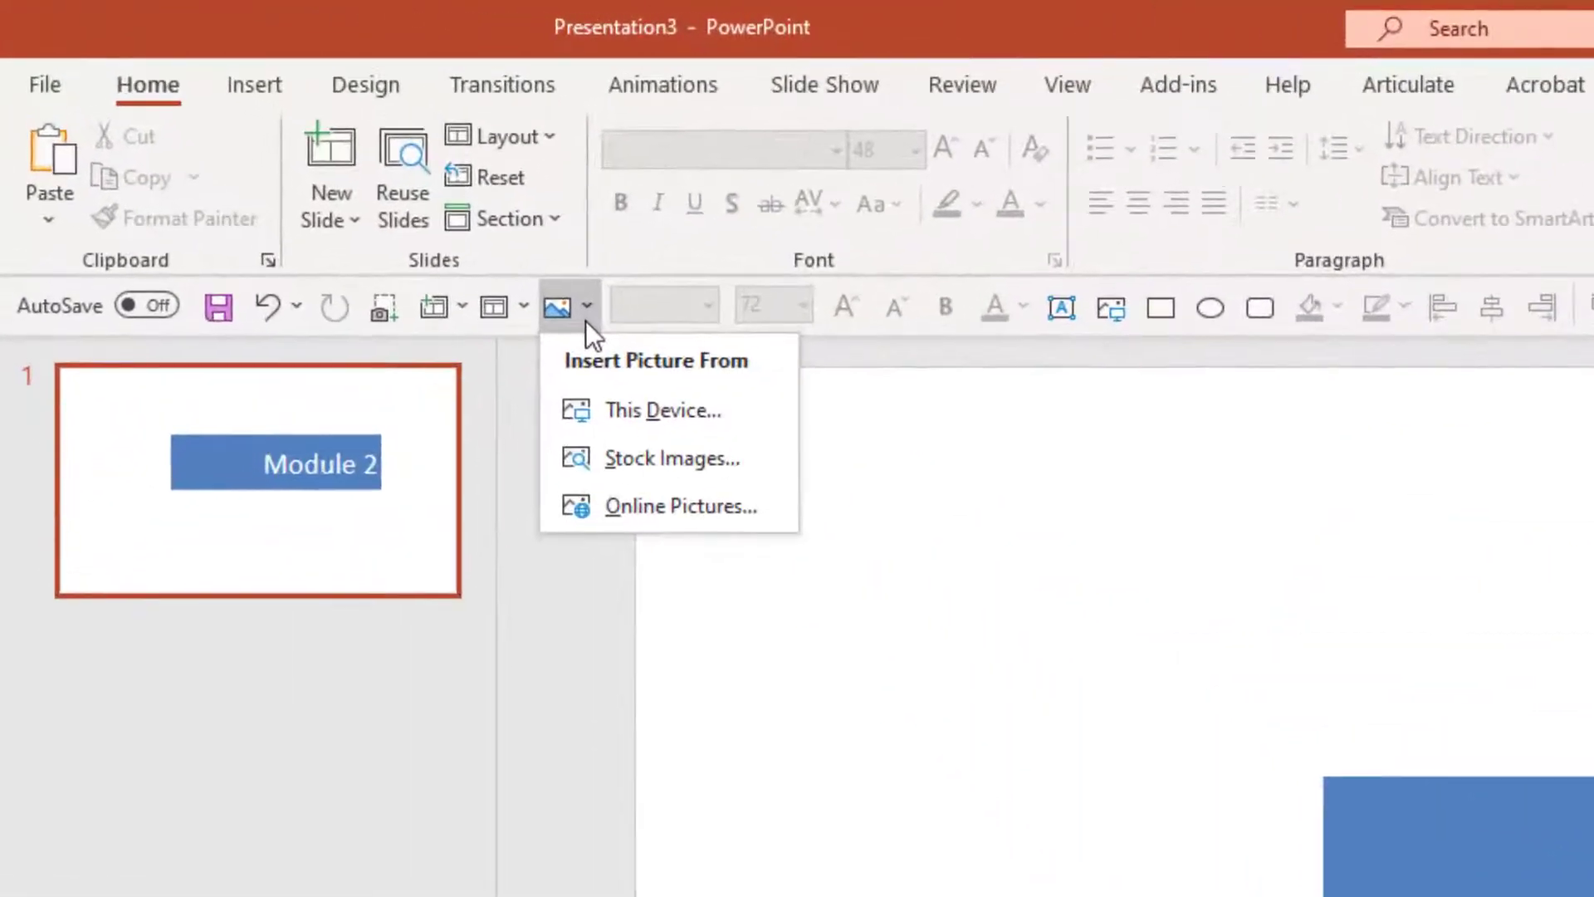
click(250, 83)
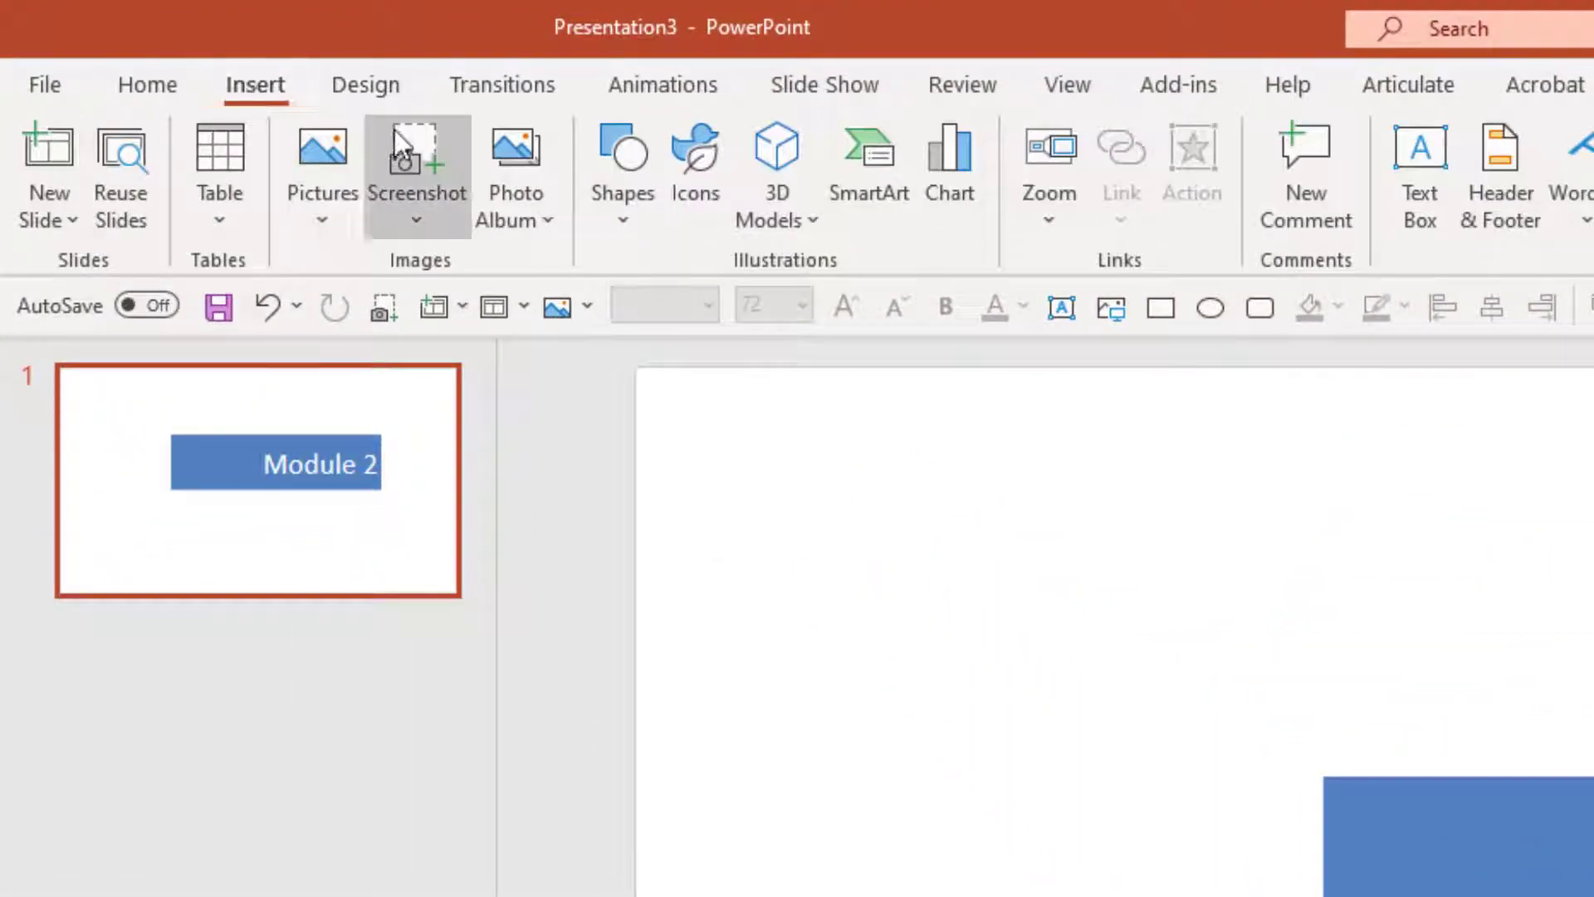
click(322, 213)
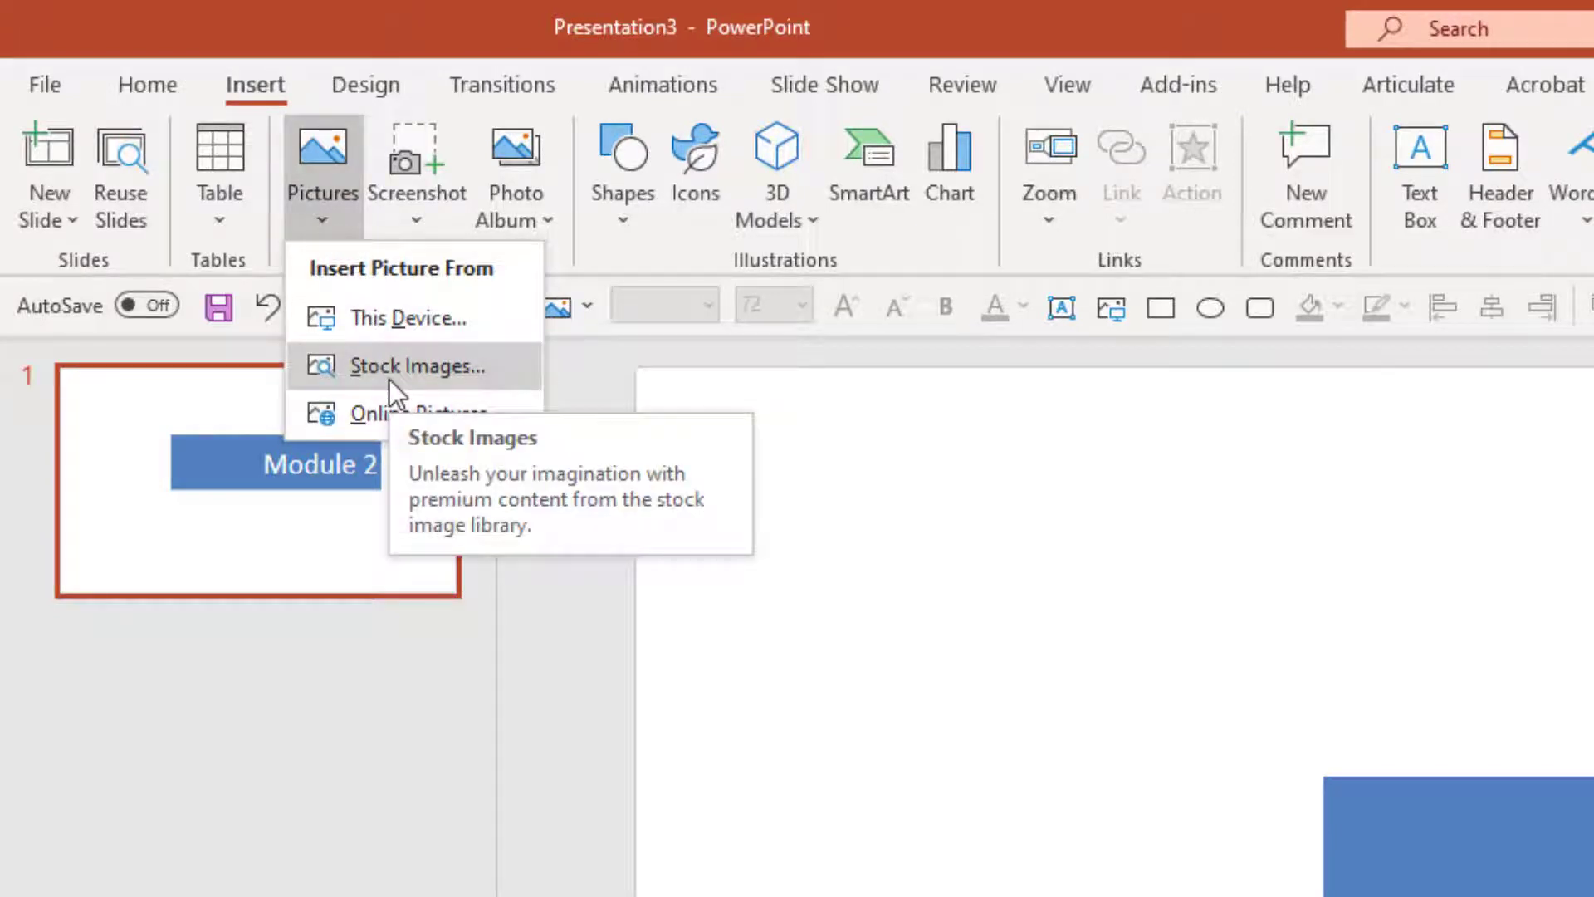
click(443, 367)
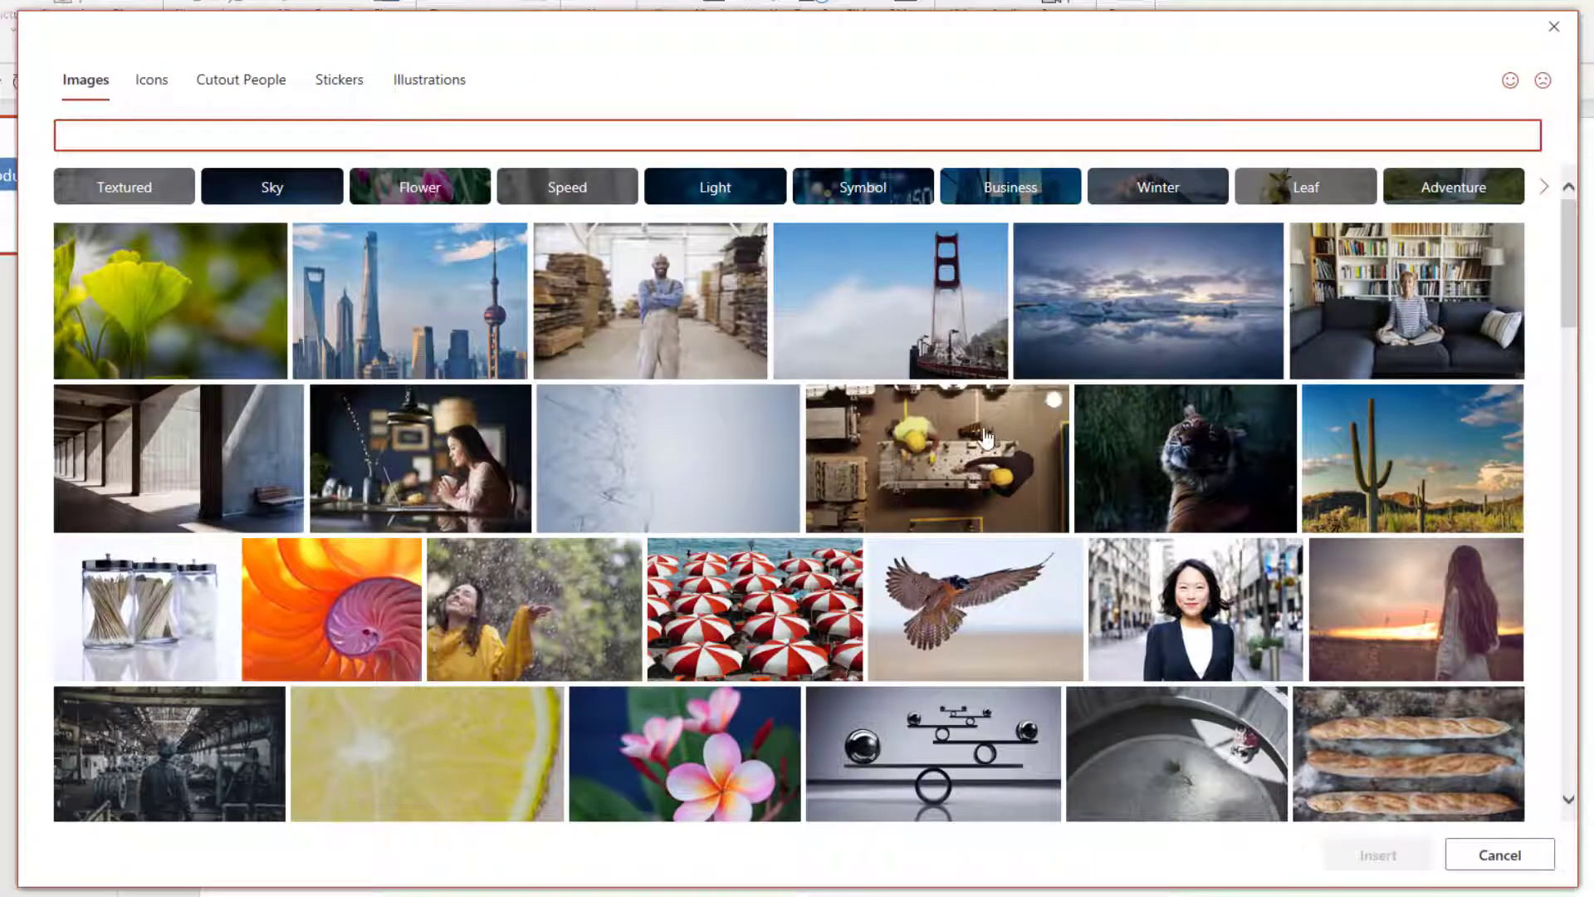
click(295, 93)
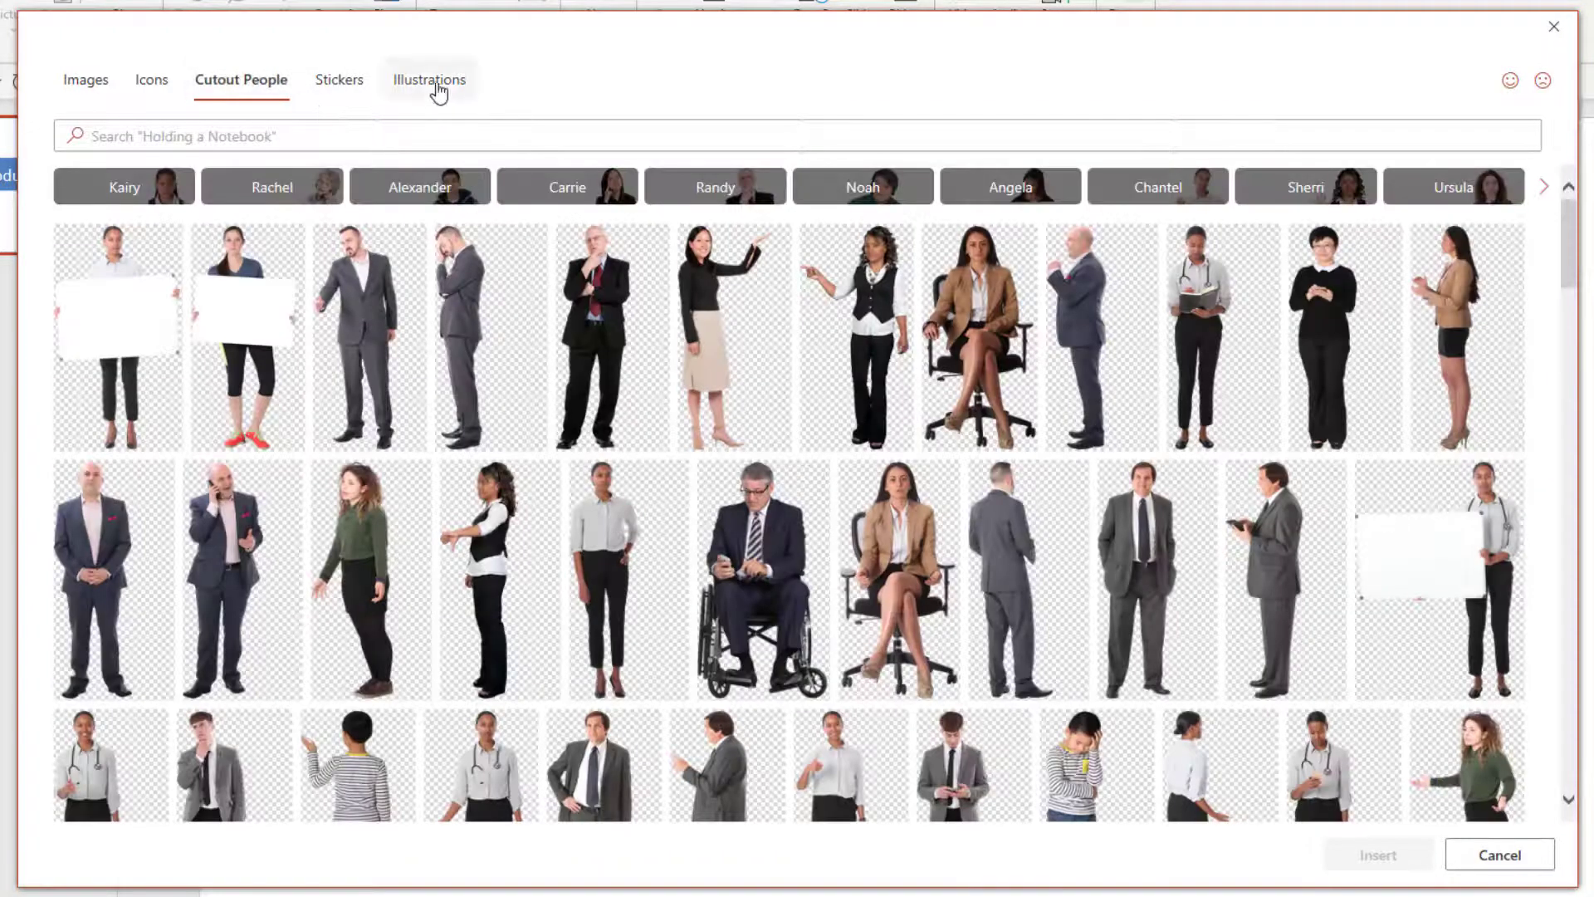
click(160, 89)
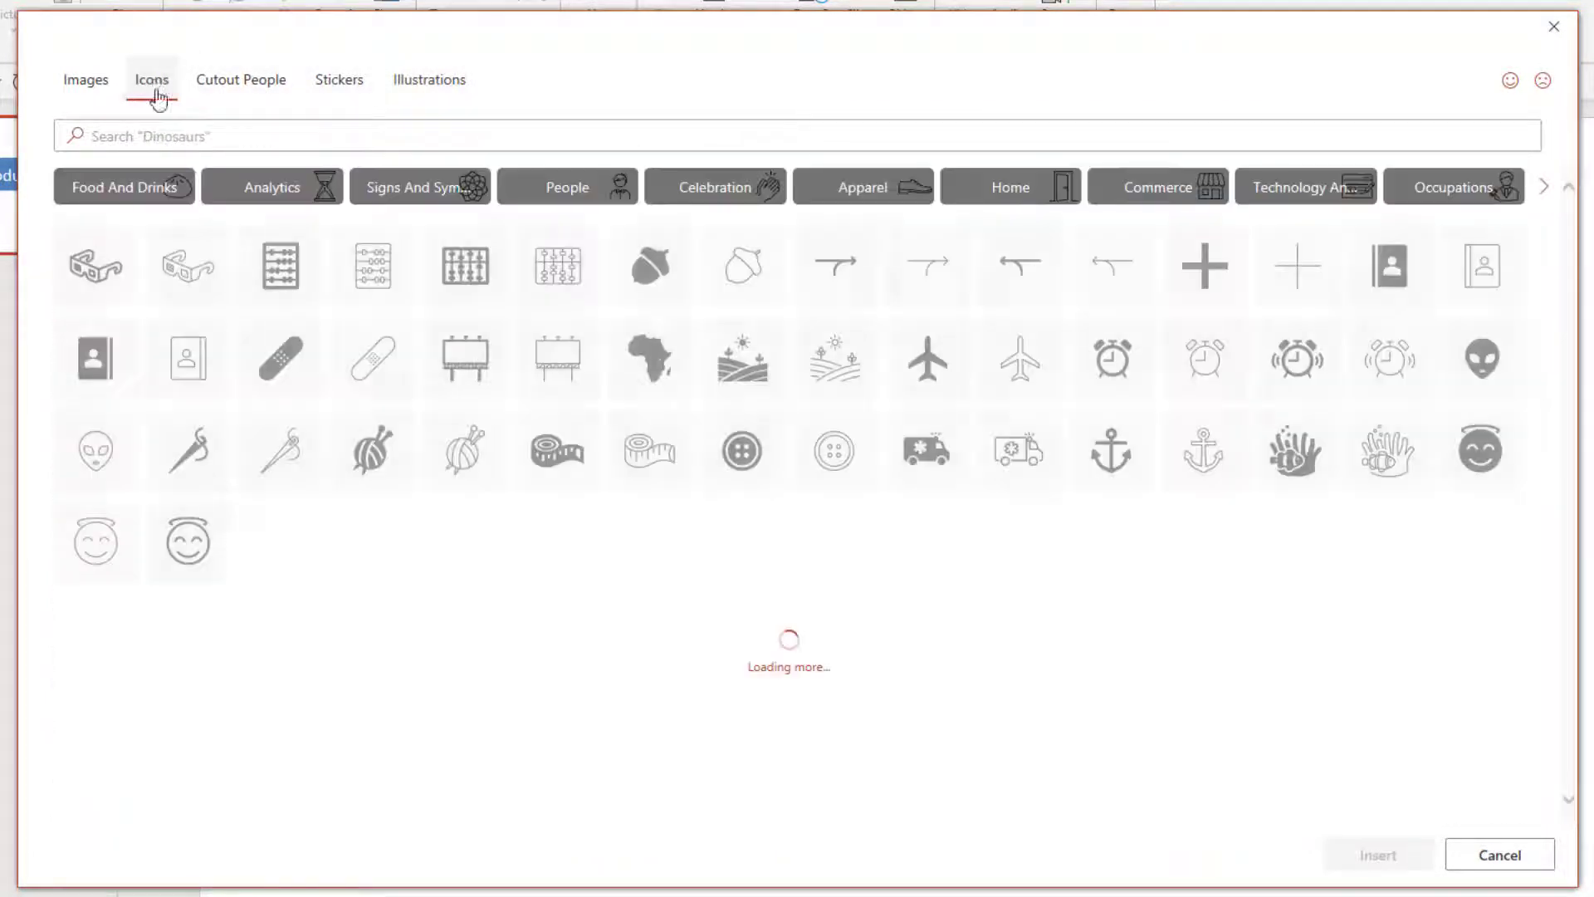
click(210, 140)
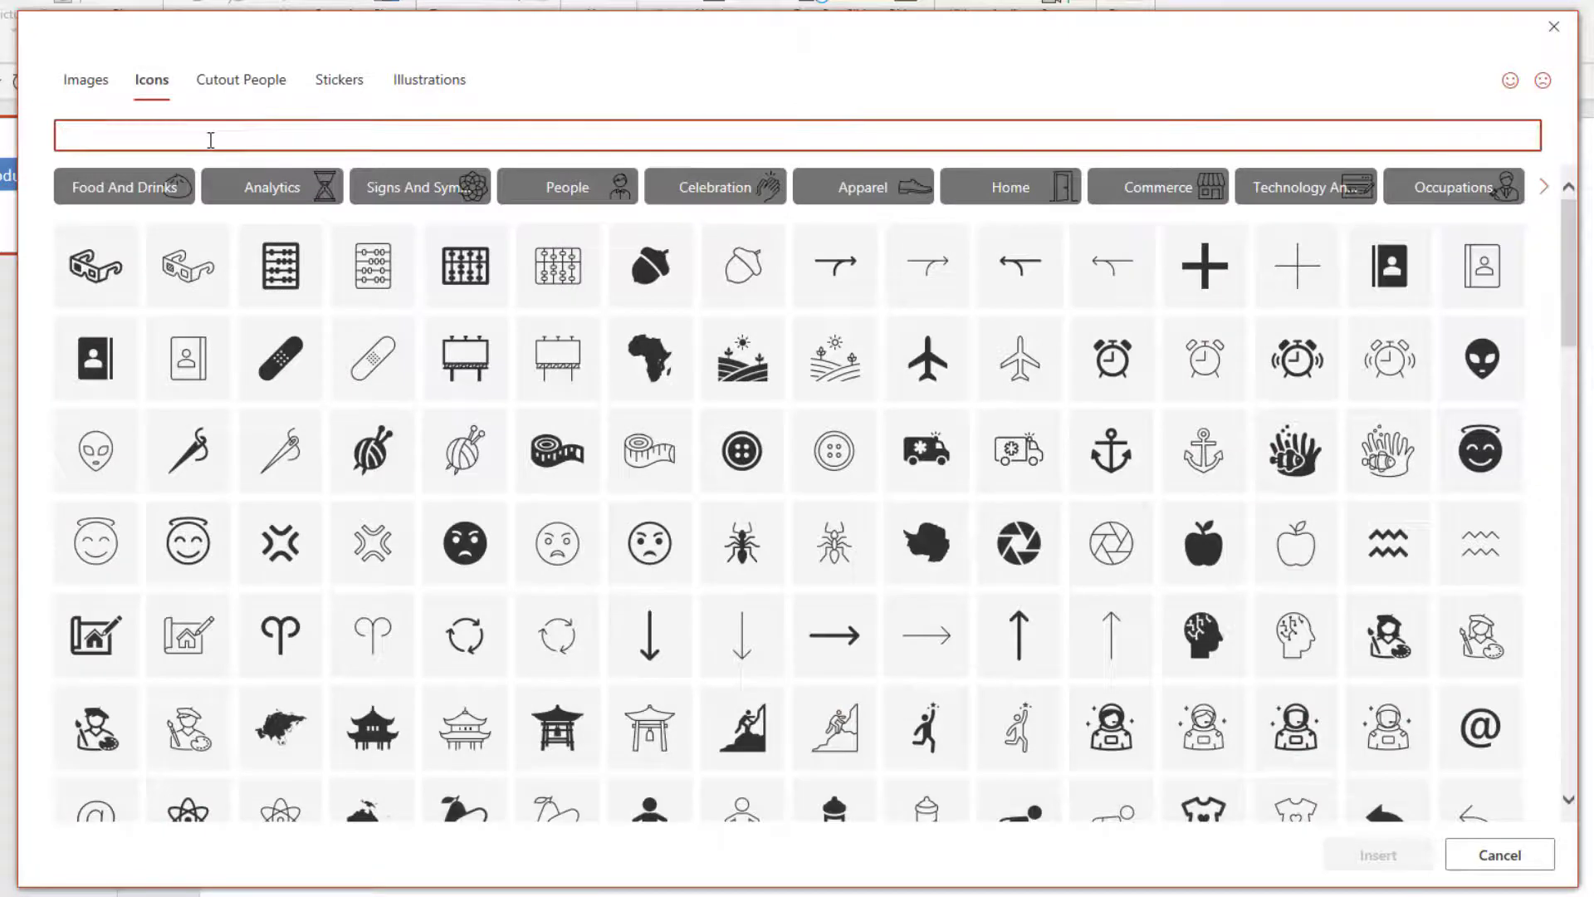
text(school)
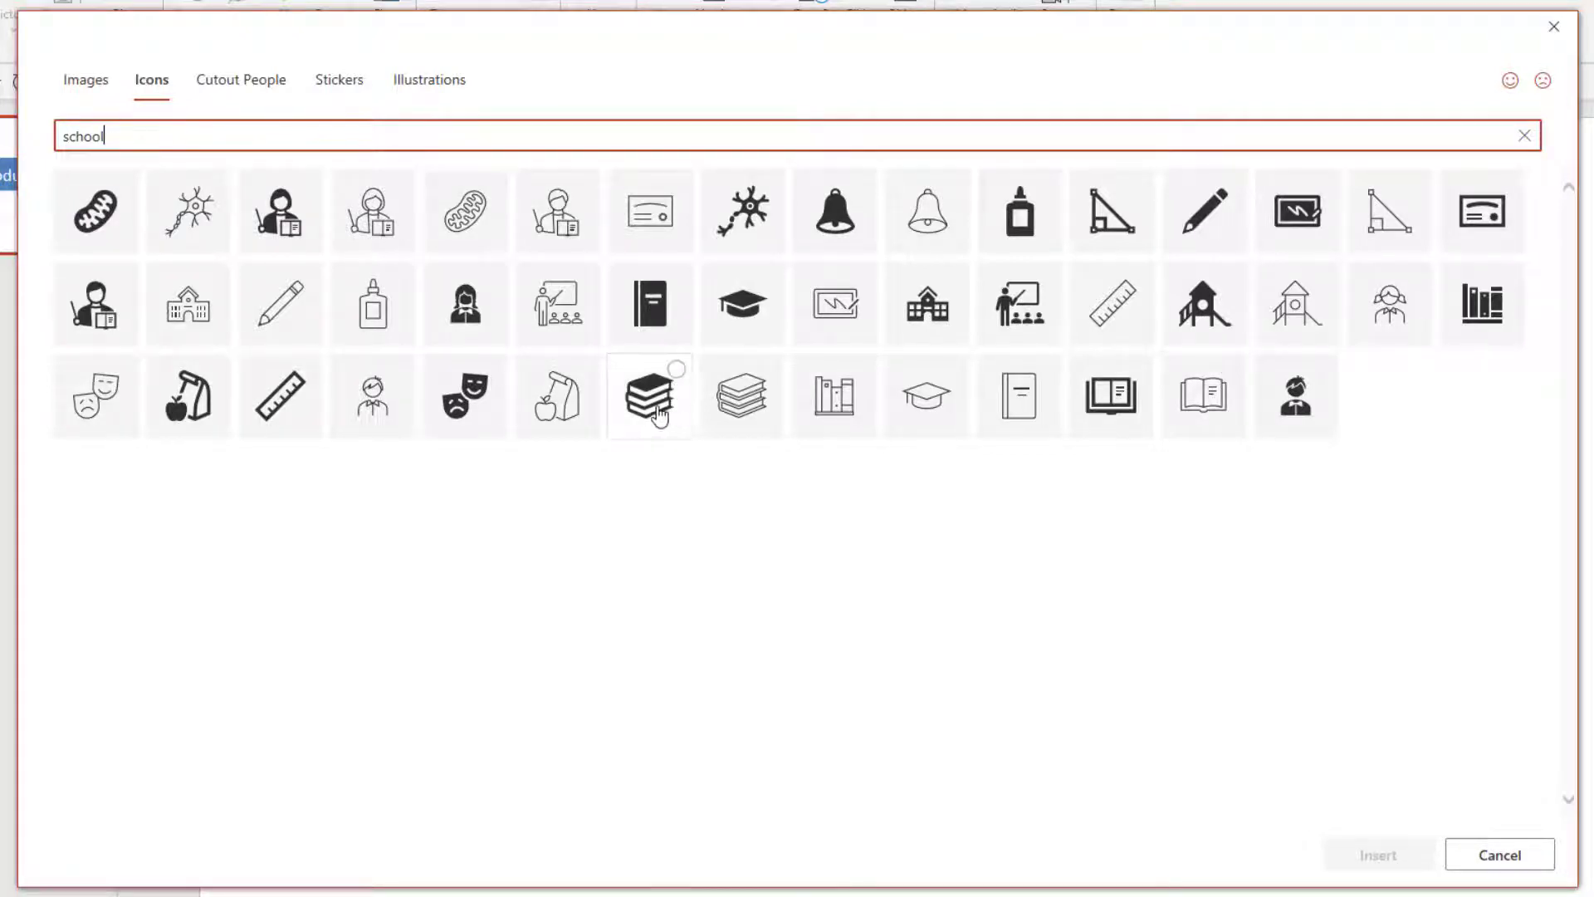
Step: Insert the apple-and-bag school icon beside Module 2, enlarge it and recolour it light blue
click(205, 390)
click(1378, 855)
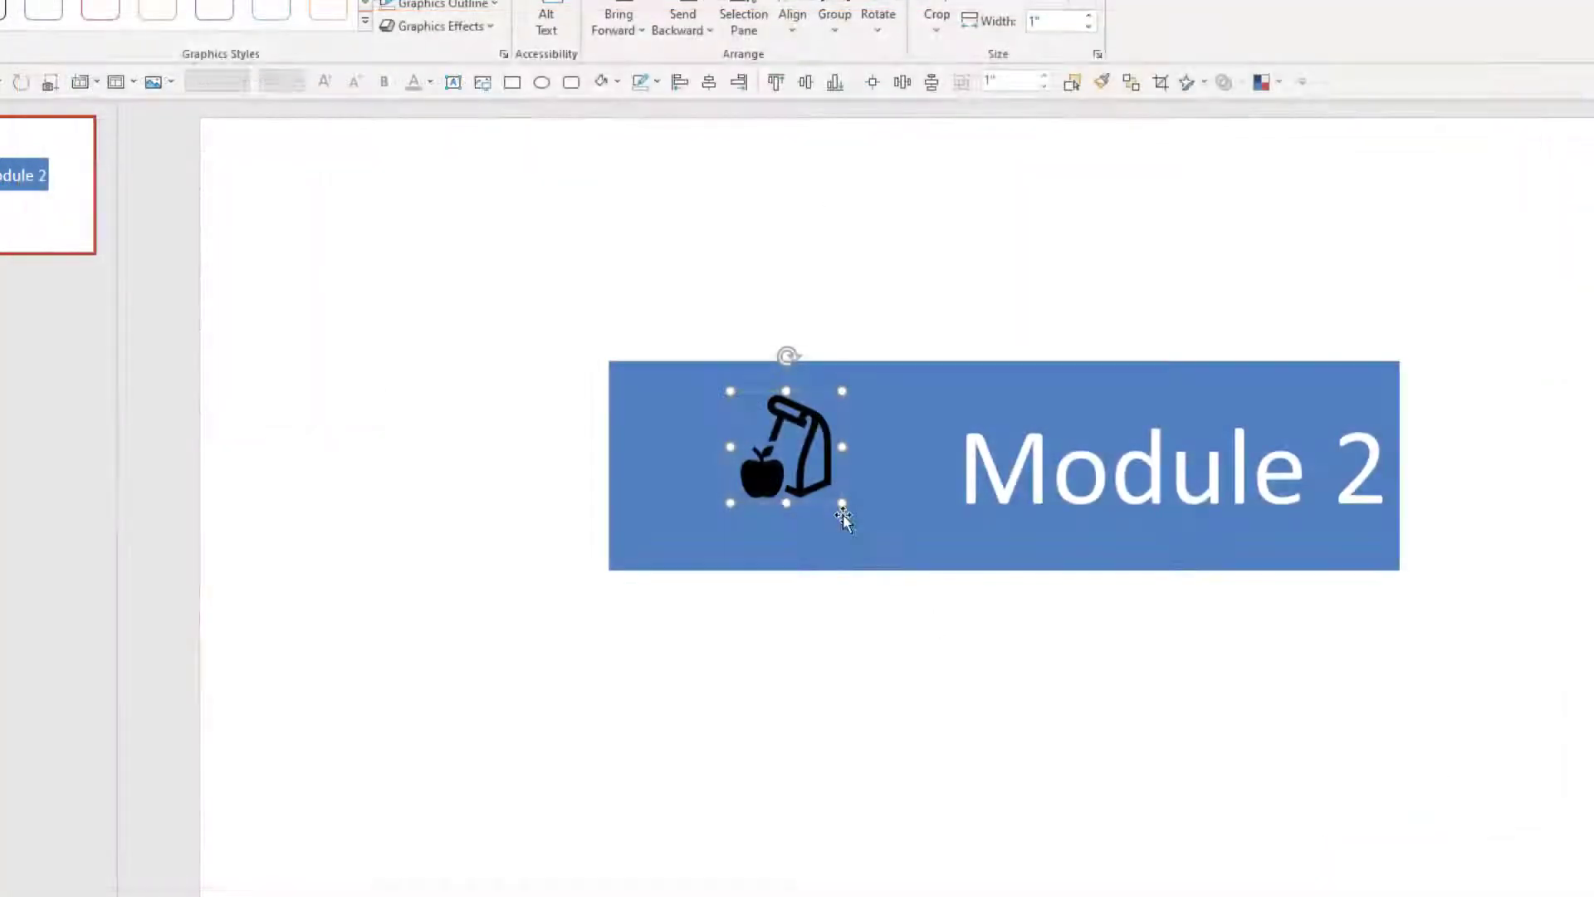
mouse_move(840, 500)
mouse_down()
mouse_move(904, 564)
mouse_move(844, 503)
mouse_move(885, 500)
mouse_move(867, 502)
mouse_up()
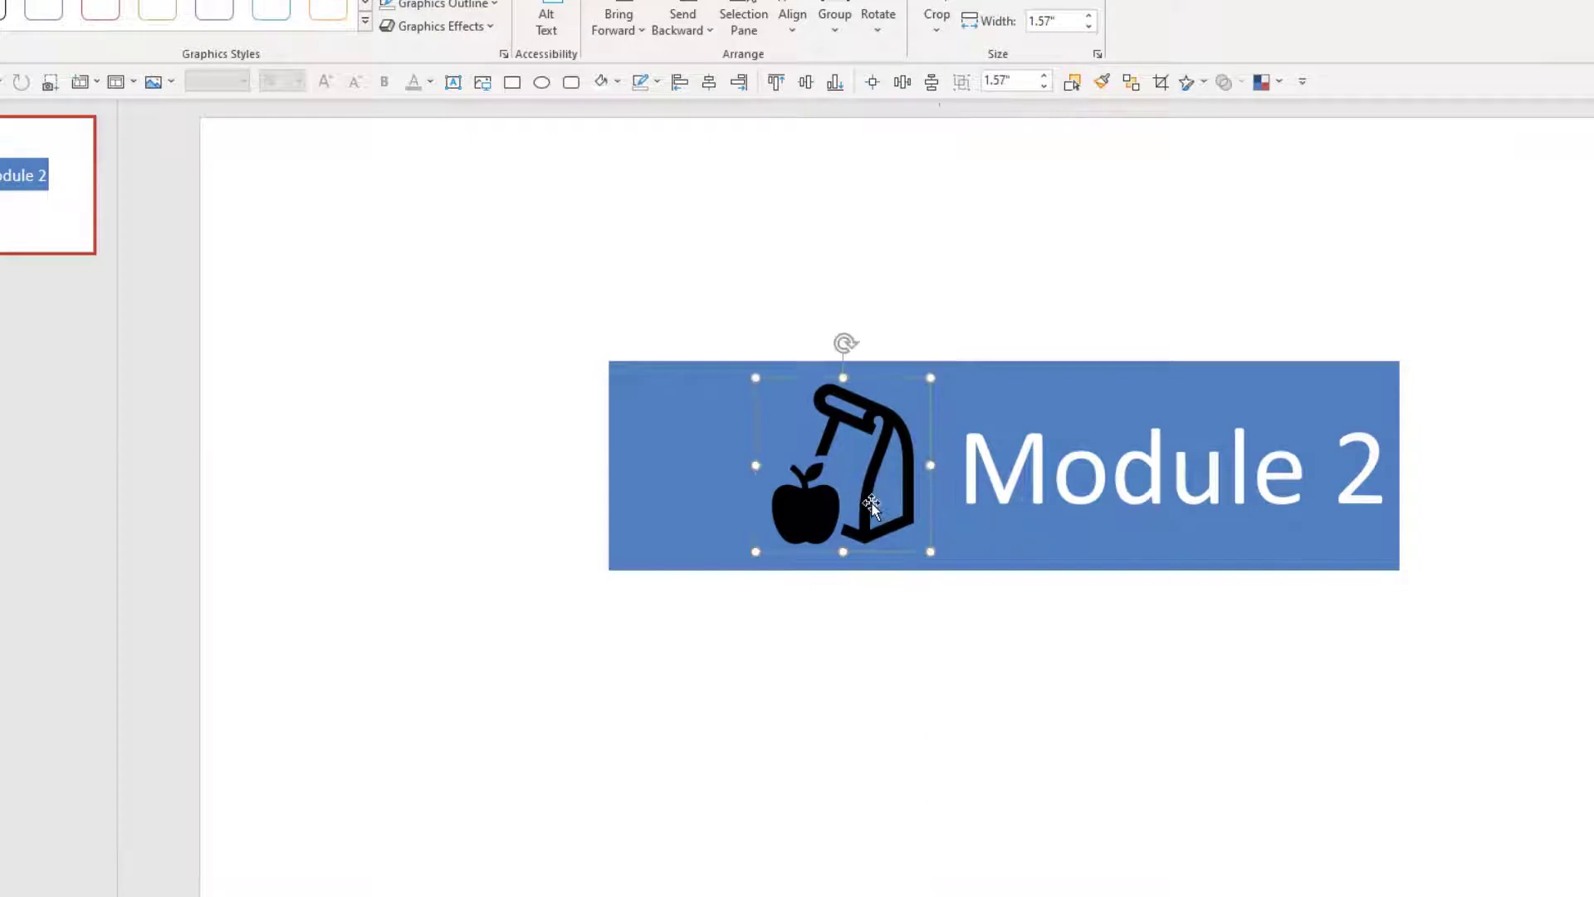
click(619, 83)
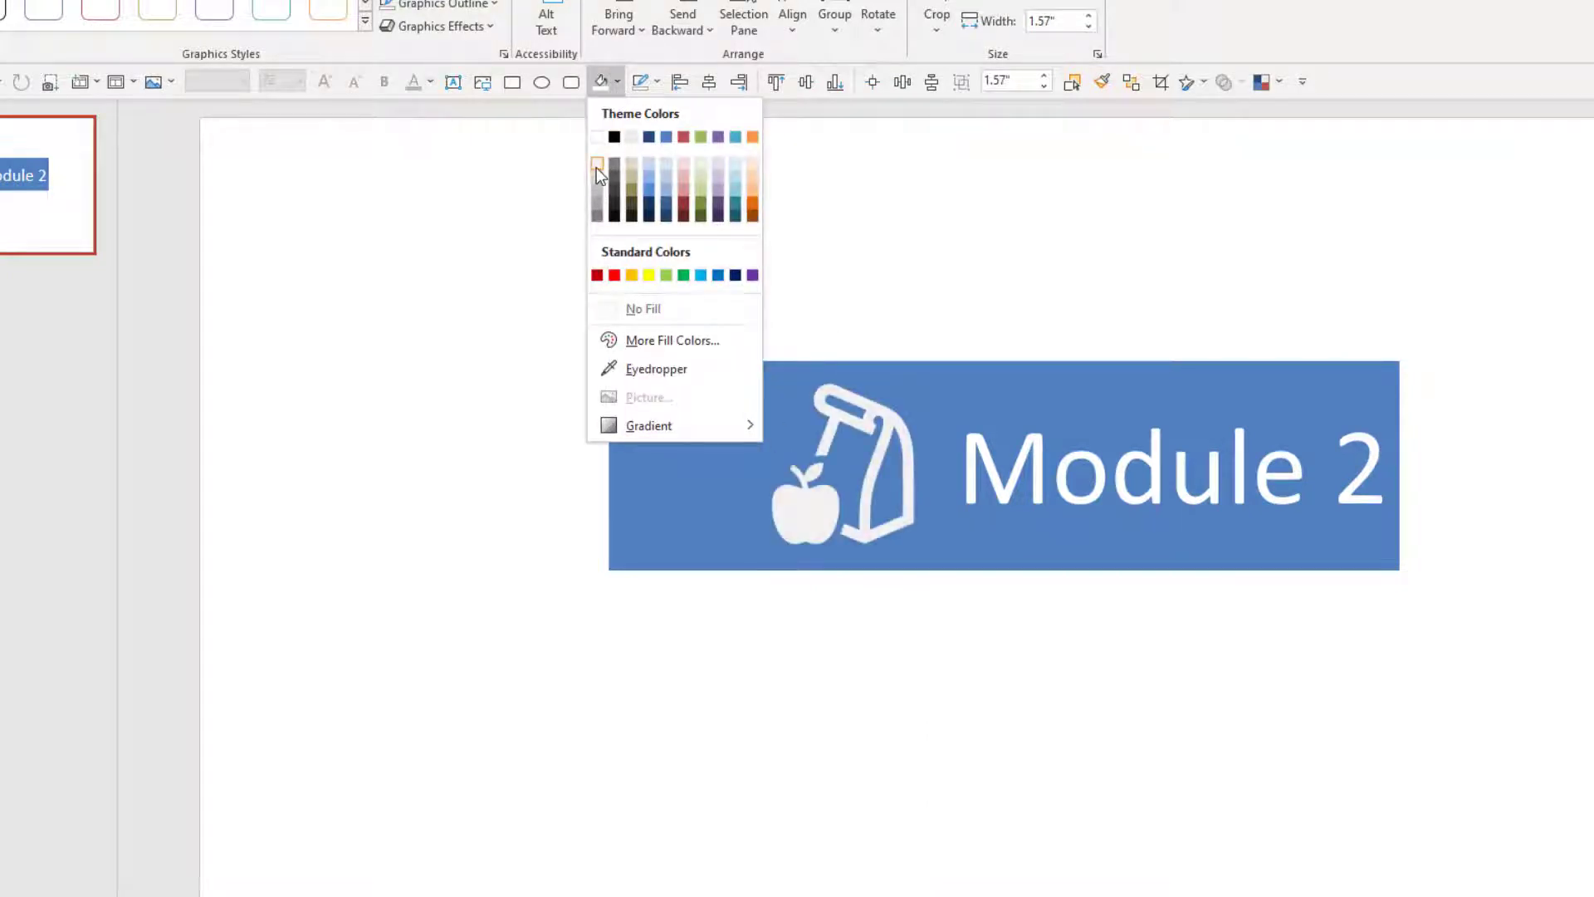
click(664, 165)
Step: Recolour the Module 2 text to the pale blue shade
drag(955, 465, 1368, 465)
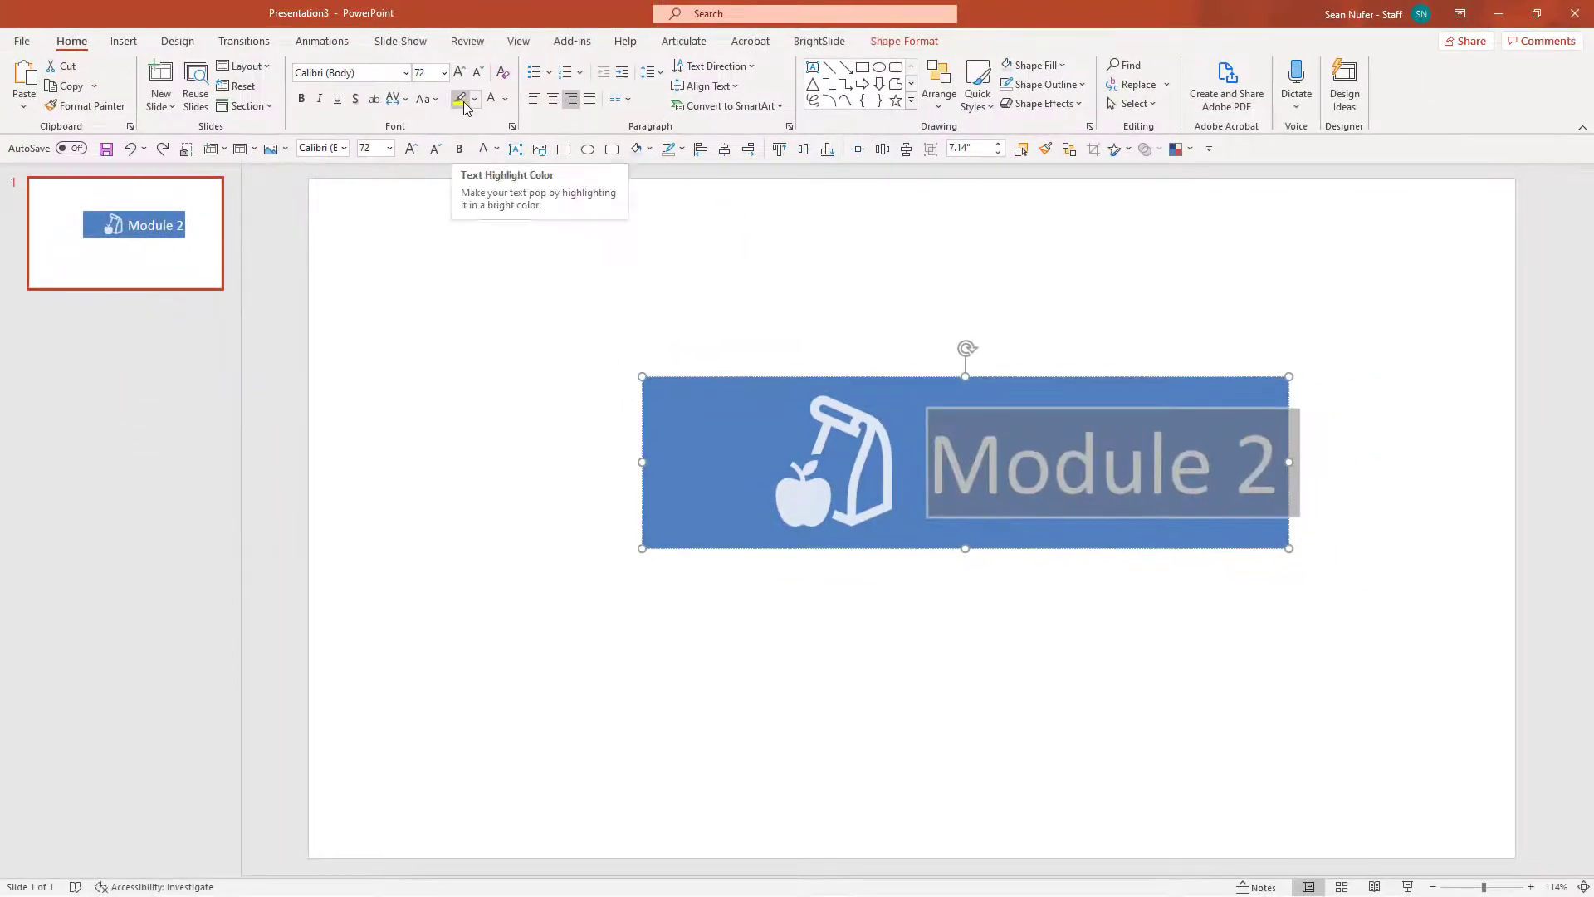
click(504, 99)
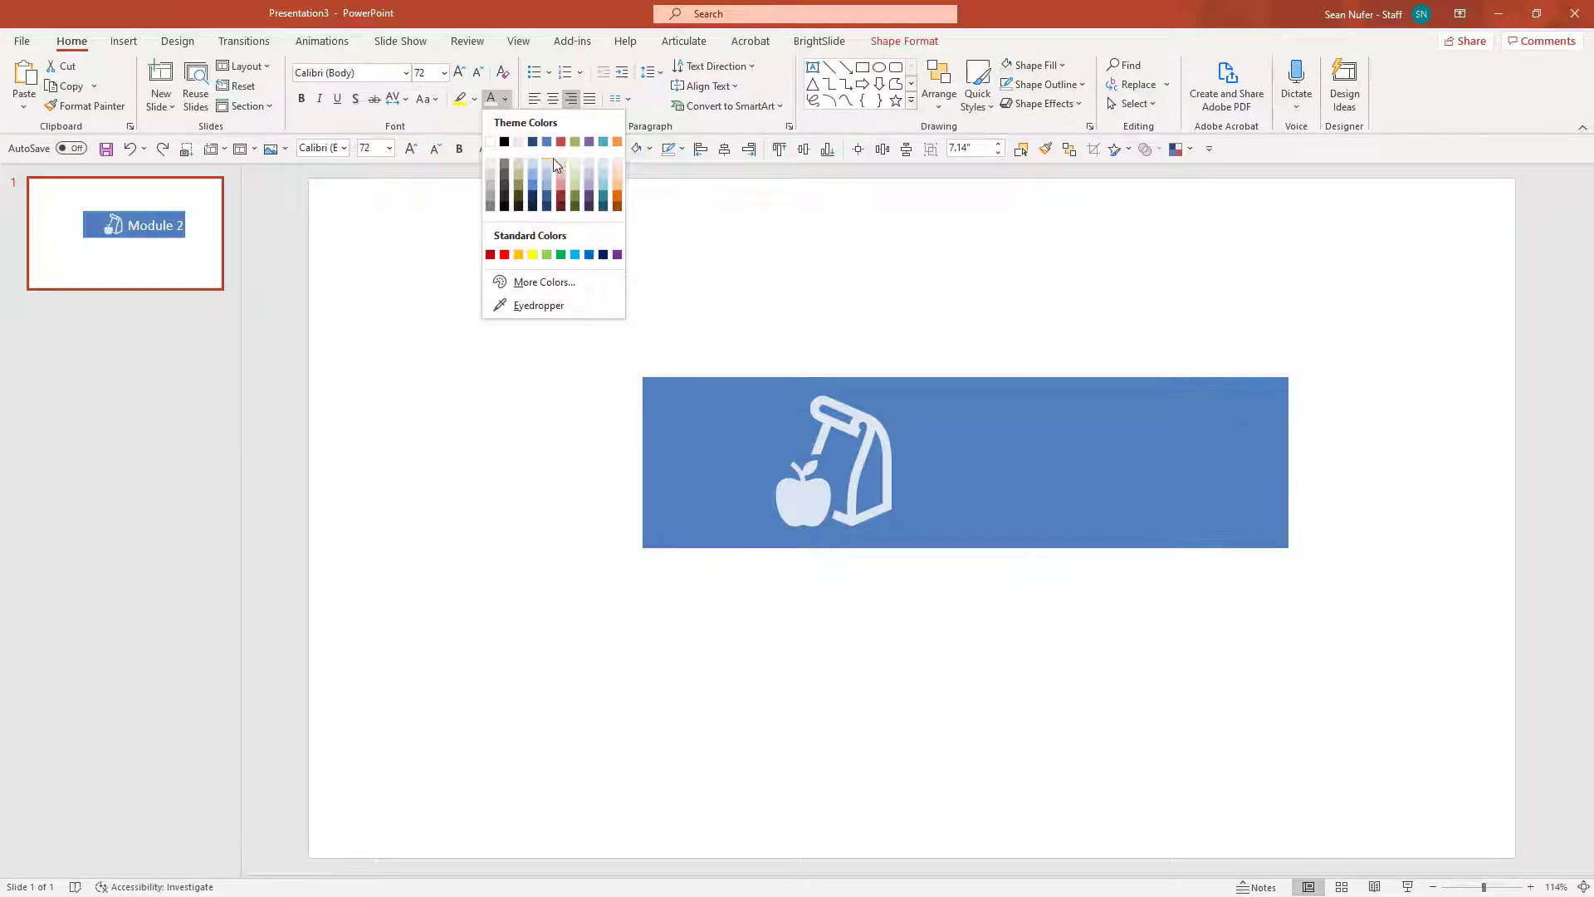
click(547, 163)
click(1138, 335)
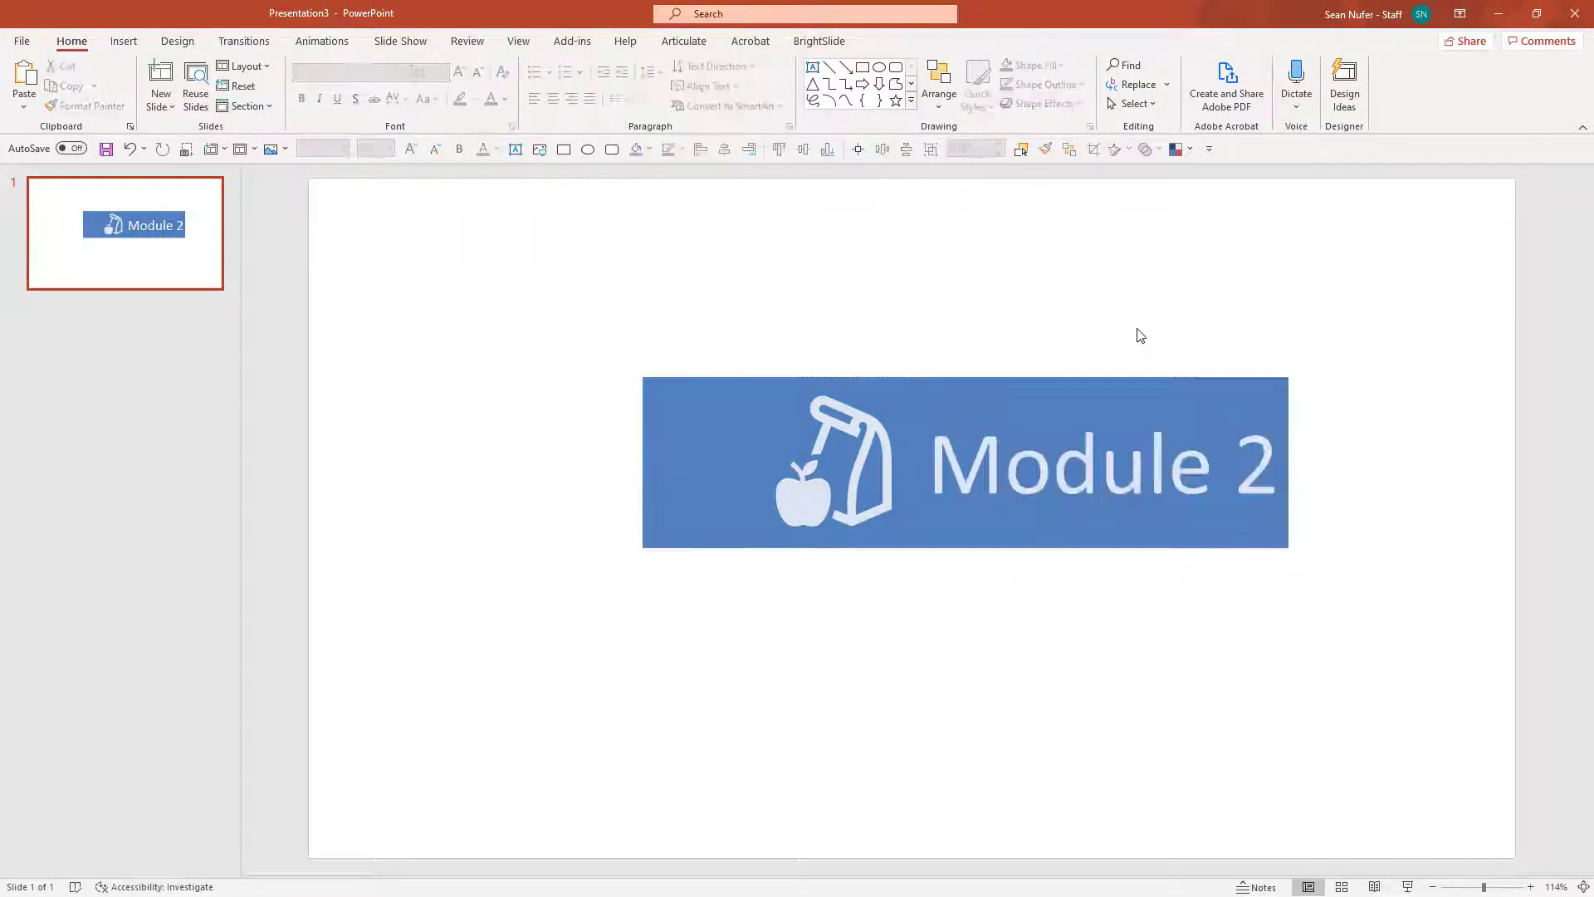
Step: Run the accessibility check and review the missing slide title error
click(466, 41)
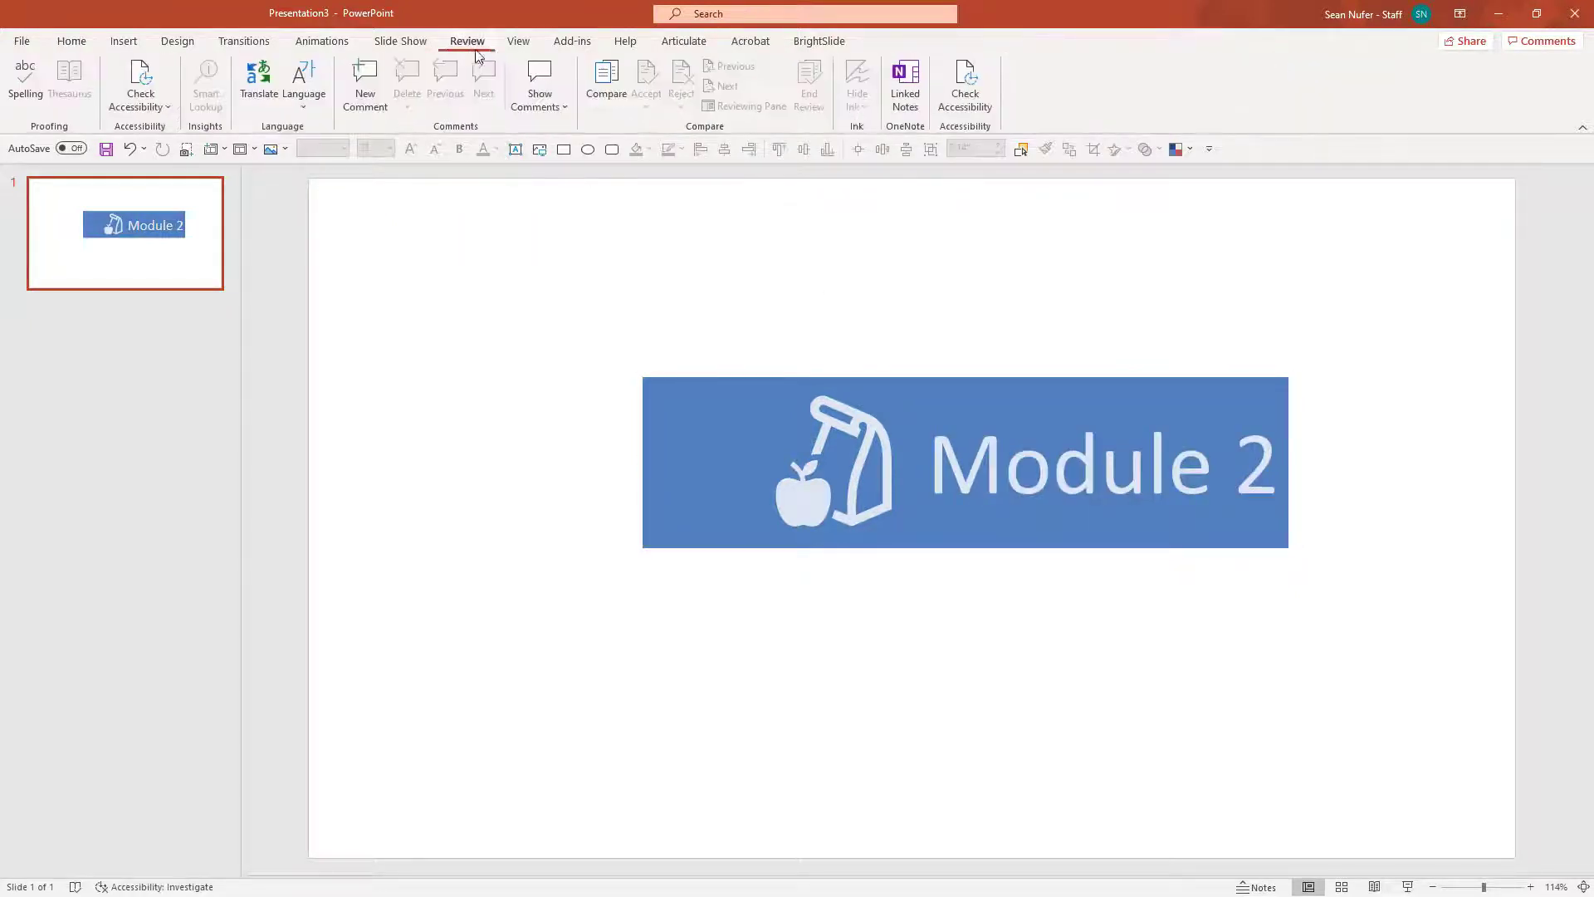
click(972, 88)
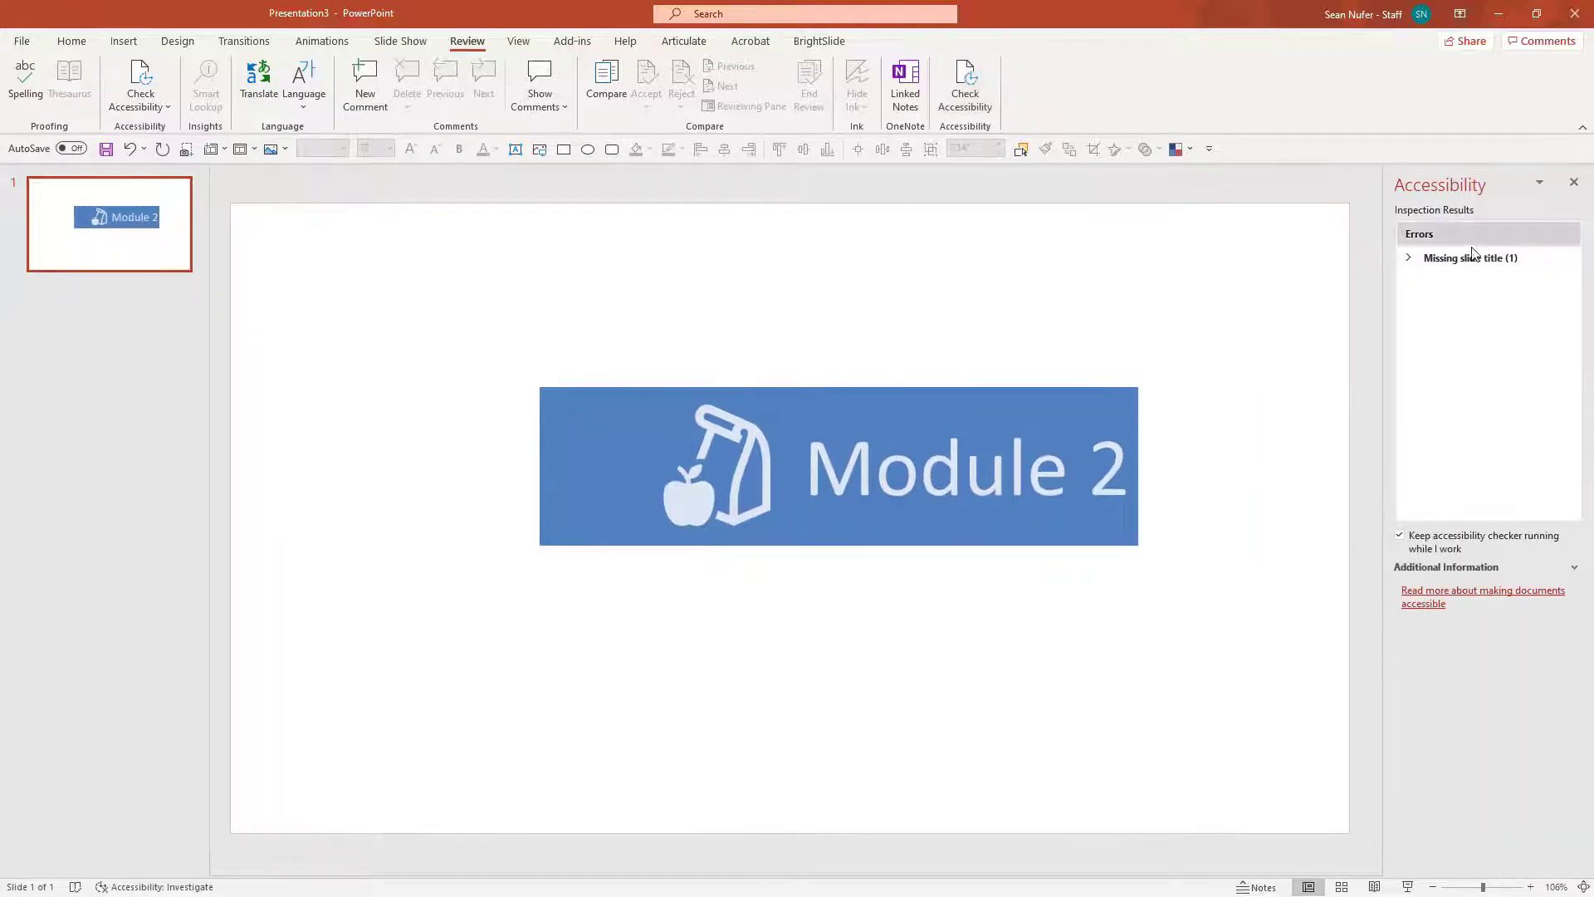
click(1467, 257)
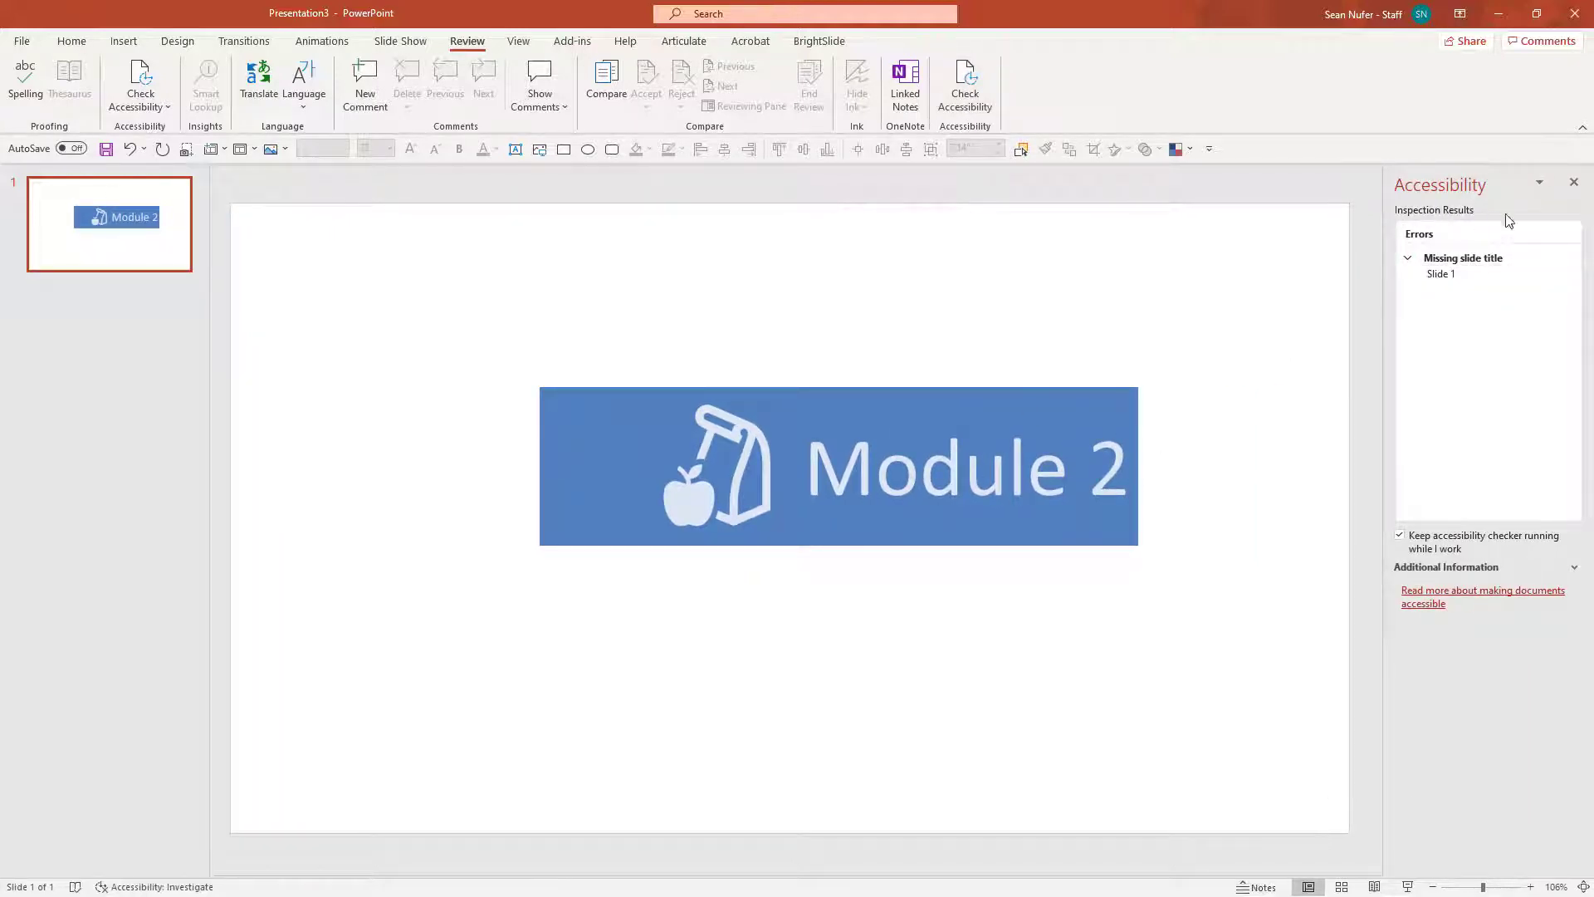
click(1573, 181)
Step: Crop the empty strip off the left of the Module 2 banner image
click(693, 467)
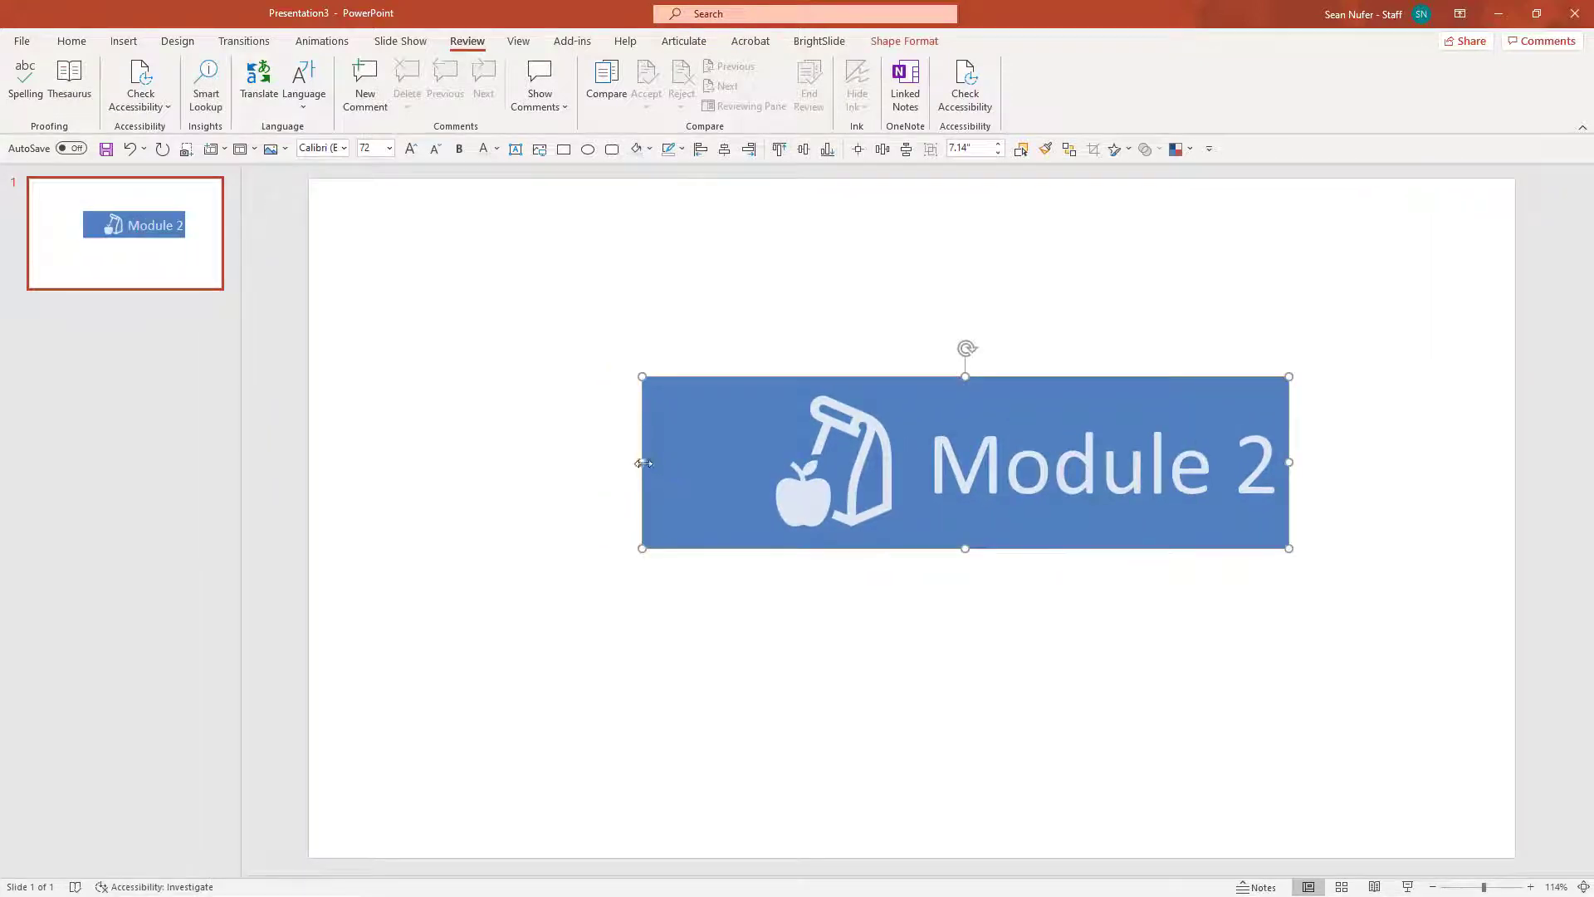
drag(642, 462, 762, 462)
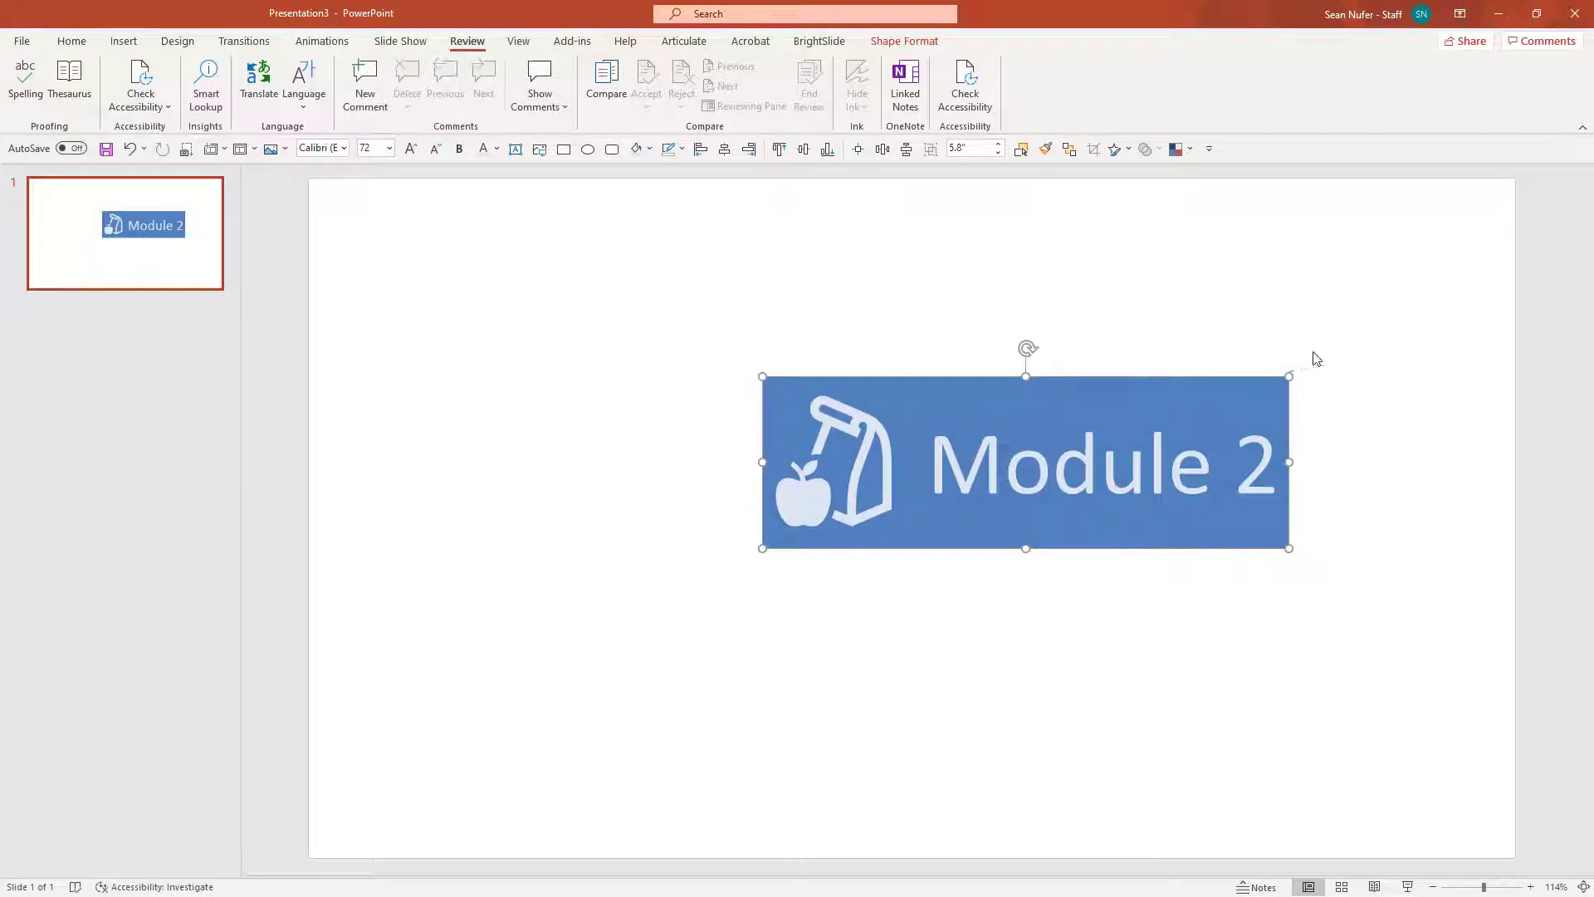
click(1318, 358)
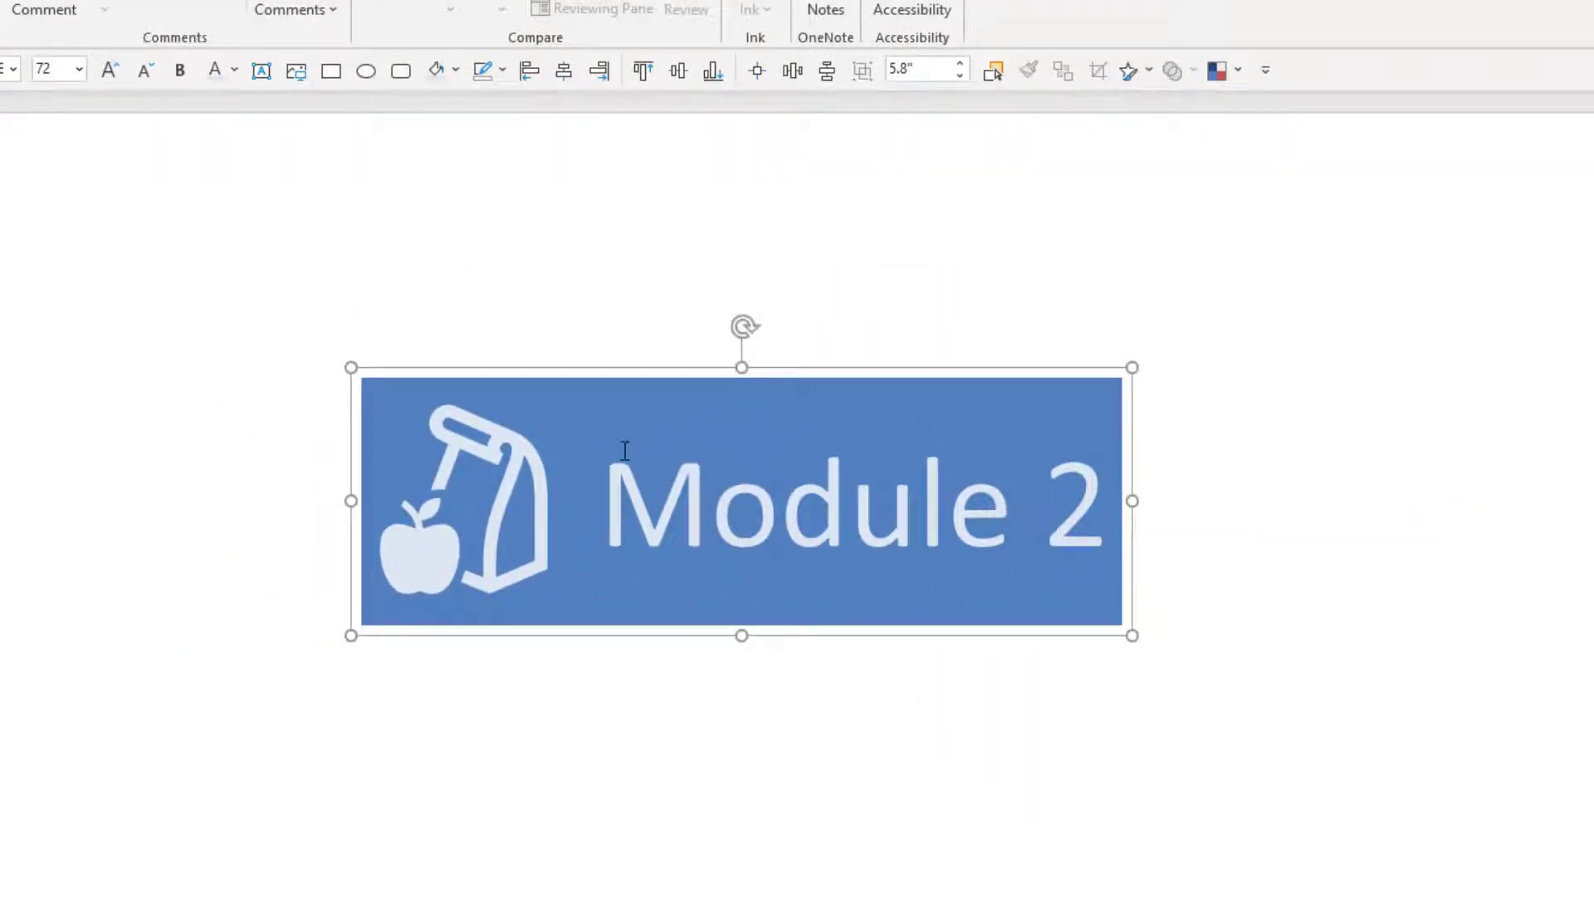
Step: Save the banner graphic as a picture file named 'Banner 2'
right_click(601, 391)
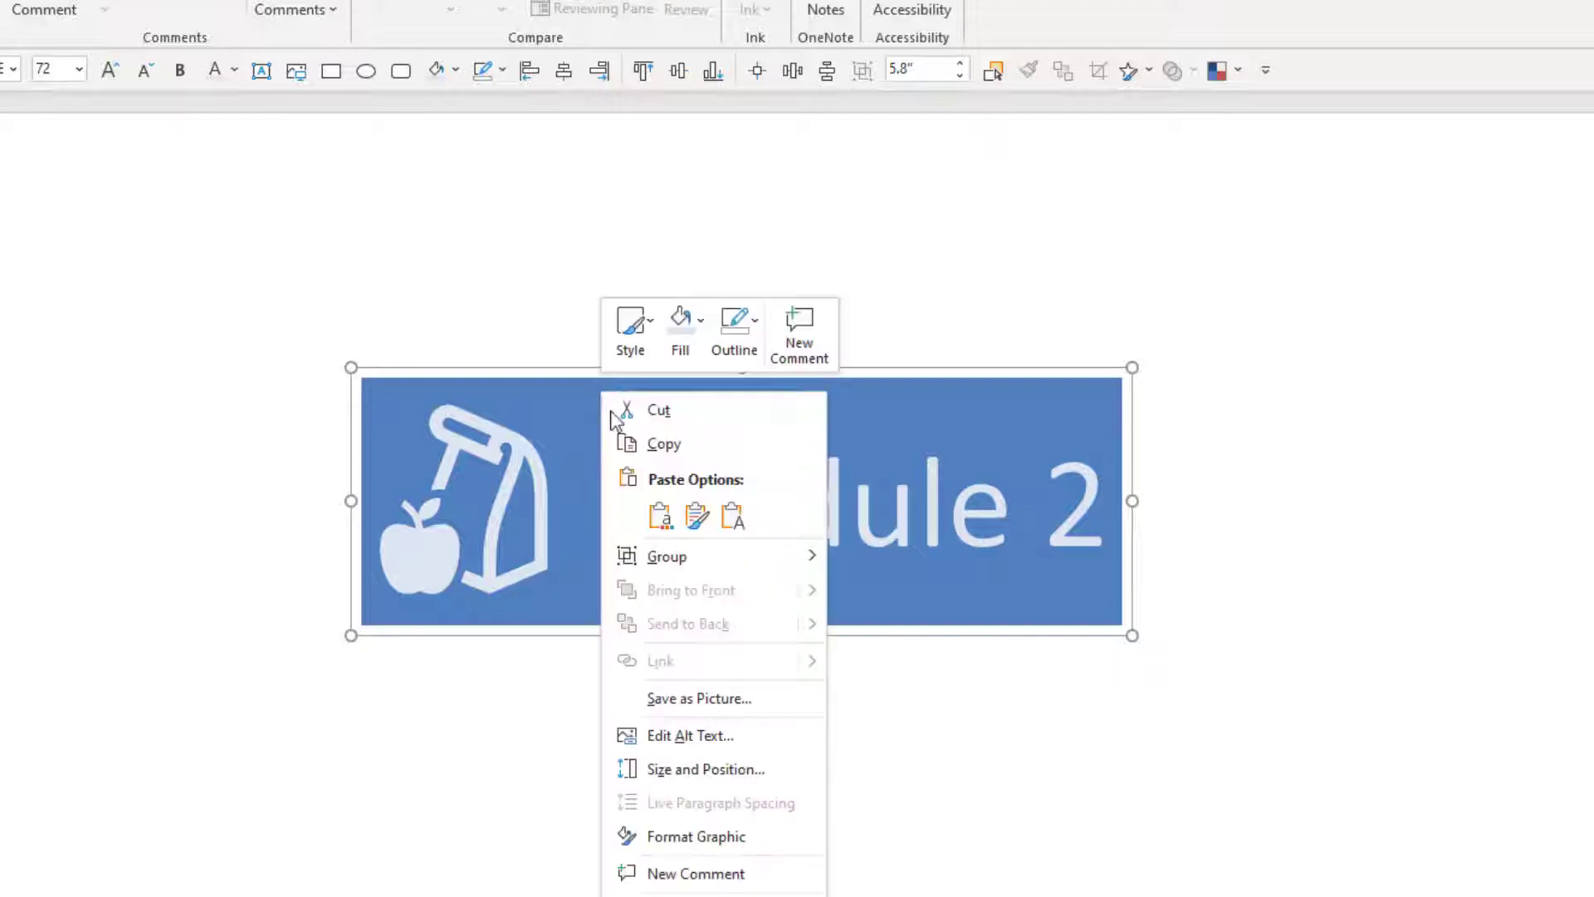
click(682, 701)
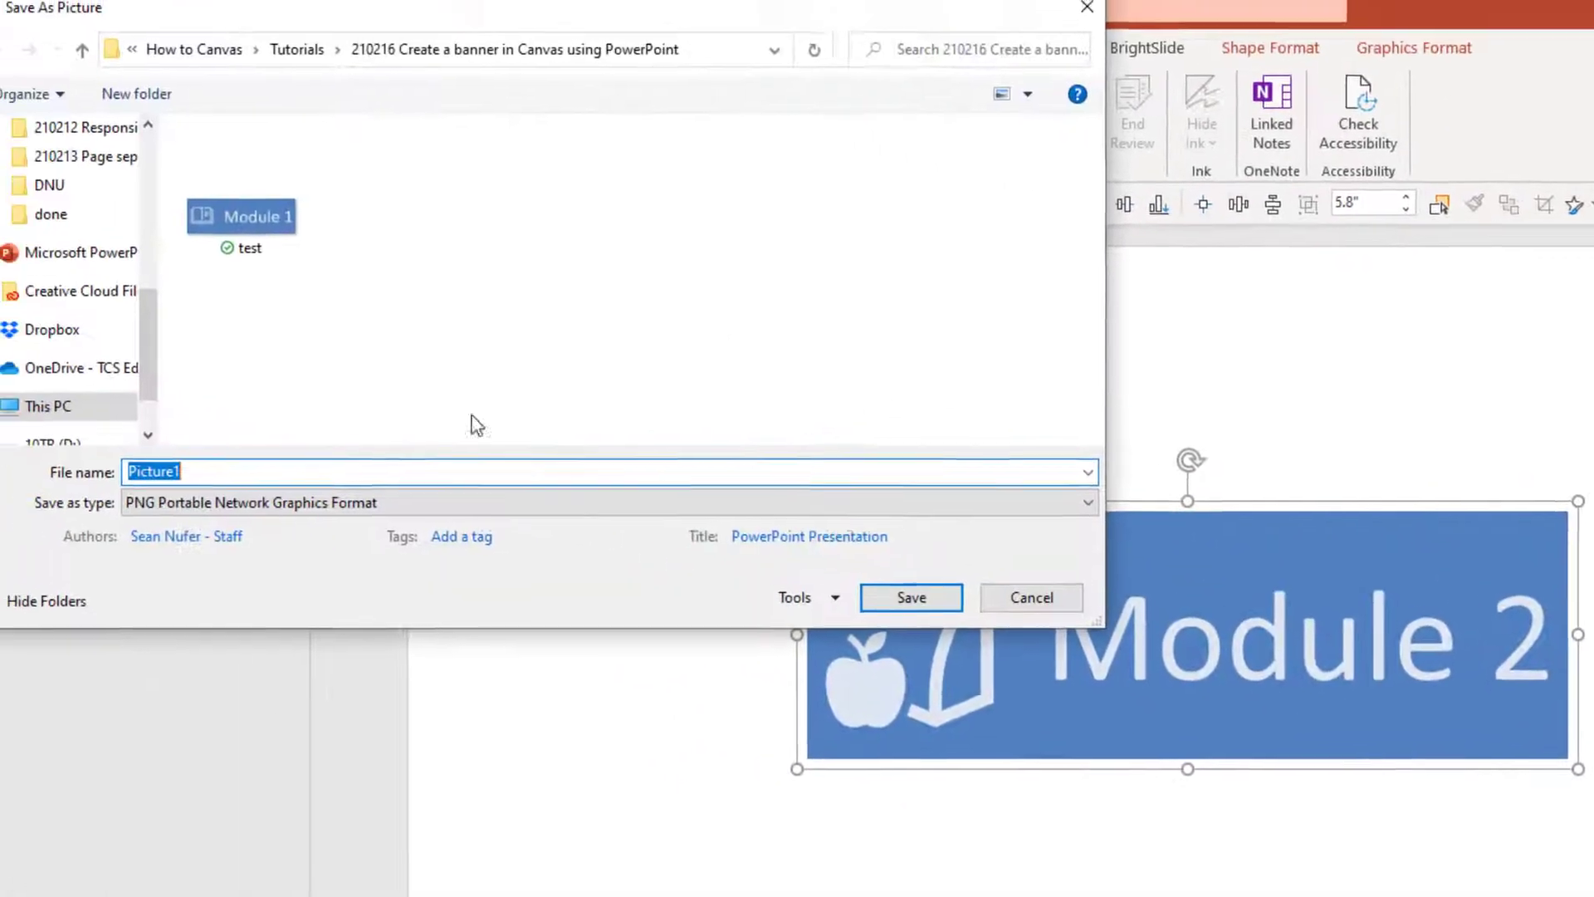
text(Banner 2)
key(Return)
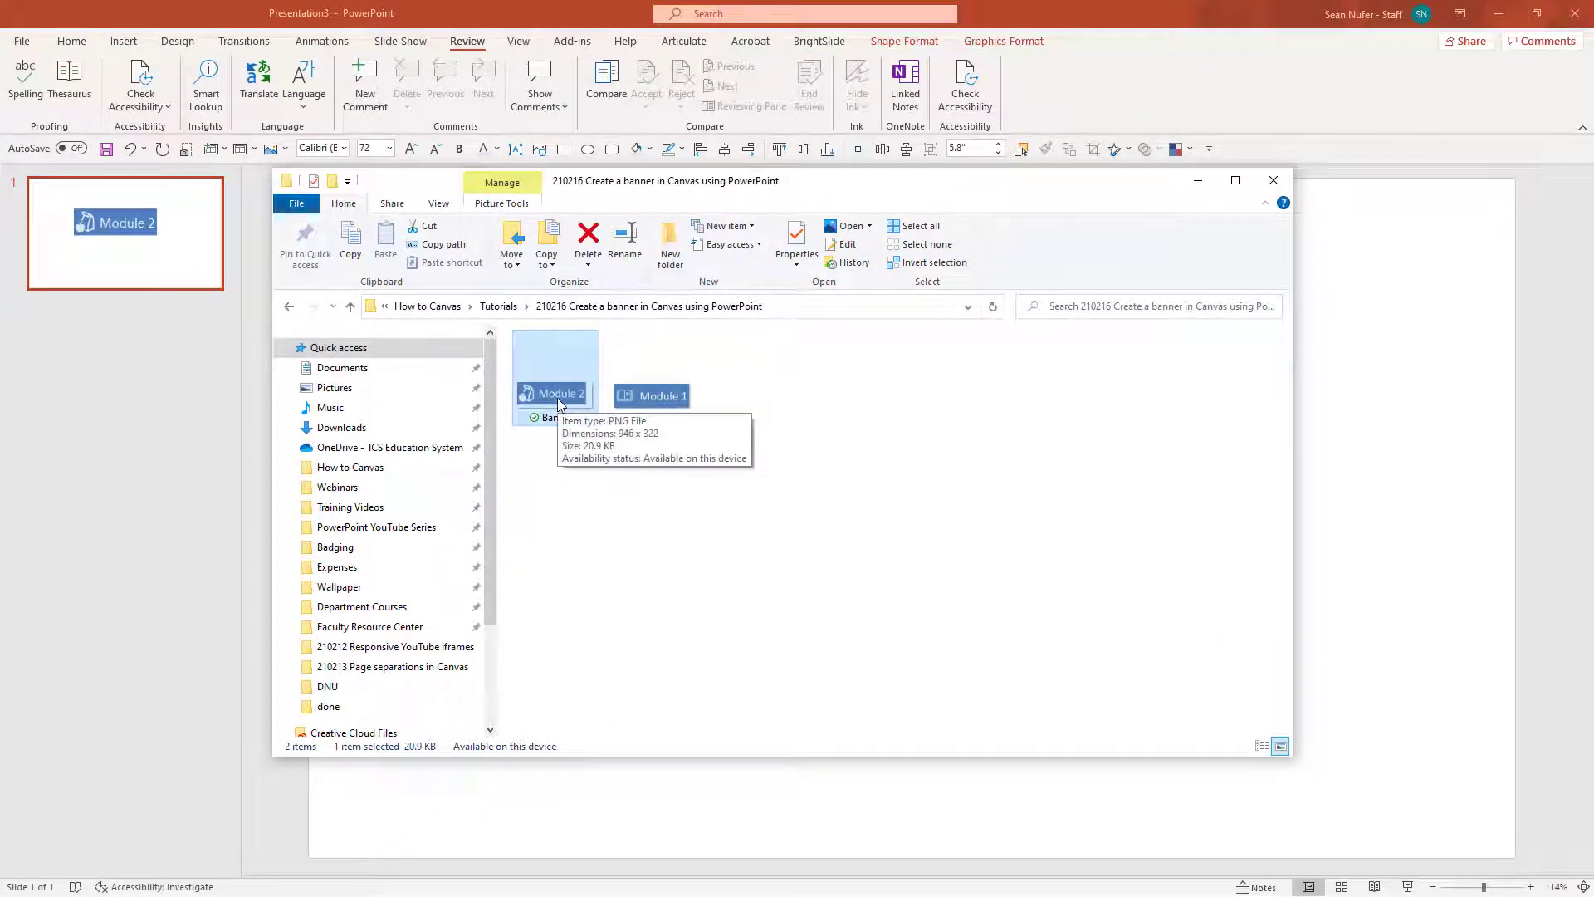
Step: Crop Banner 2.png to the banner's edges in Photos and save over the original
double_click(557, 397)
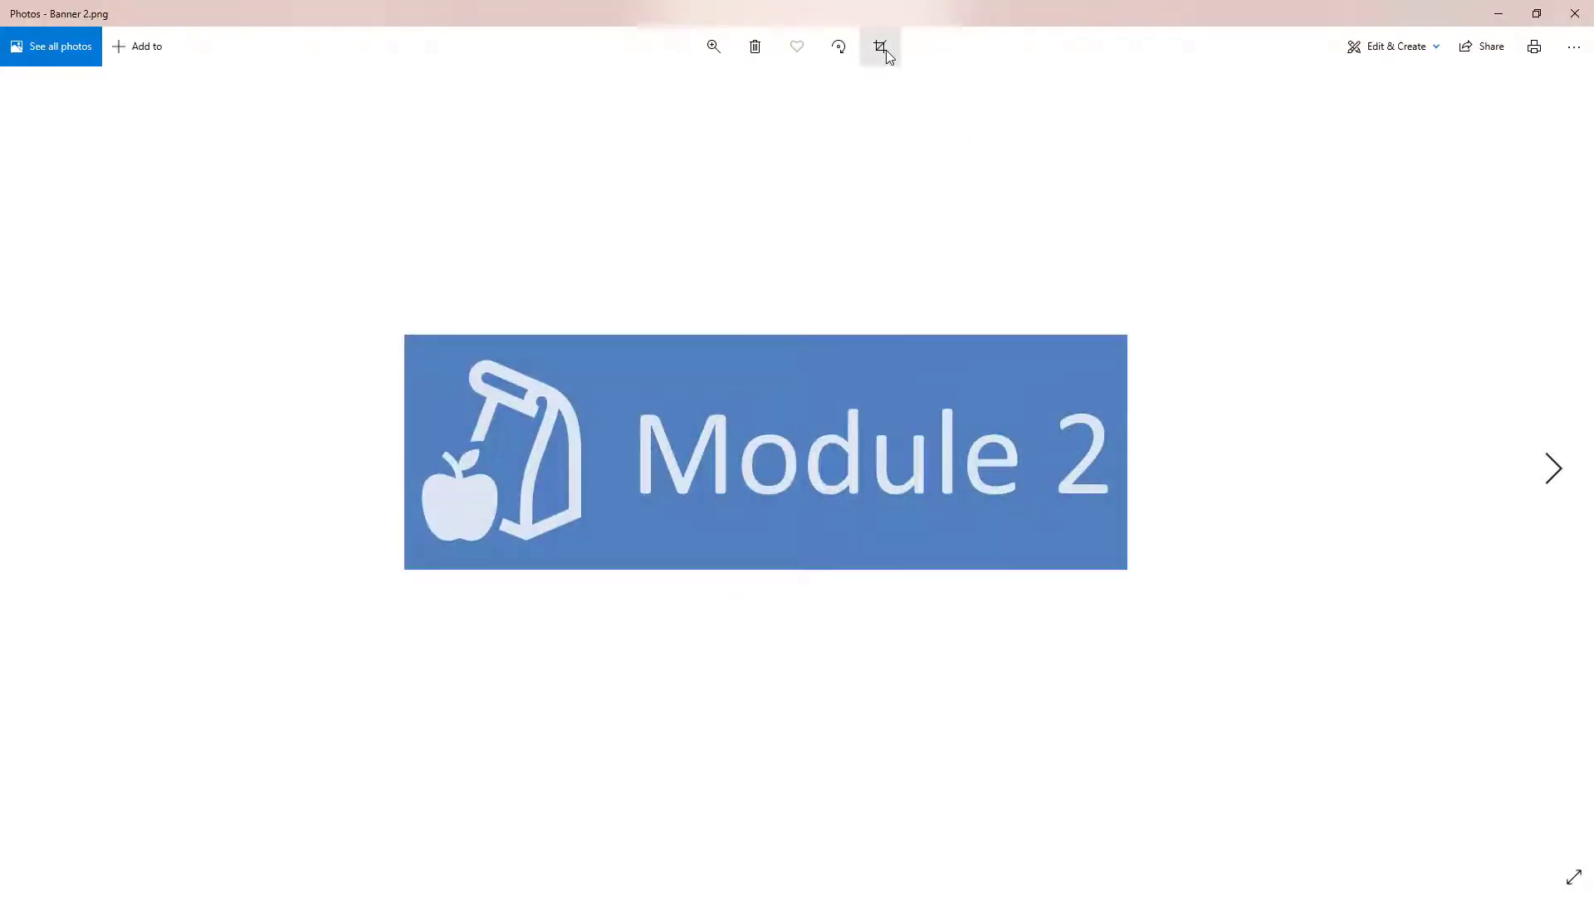
click(882, 48)
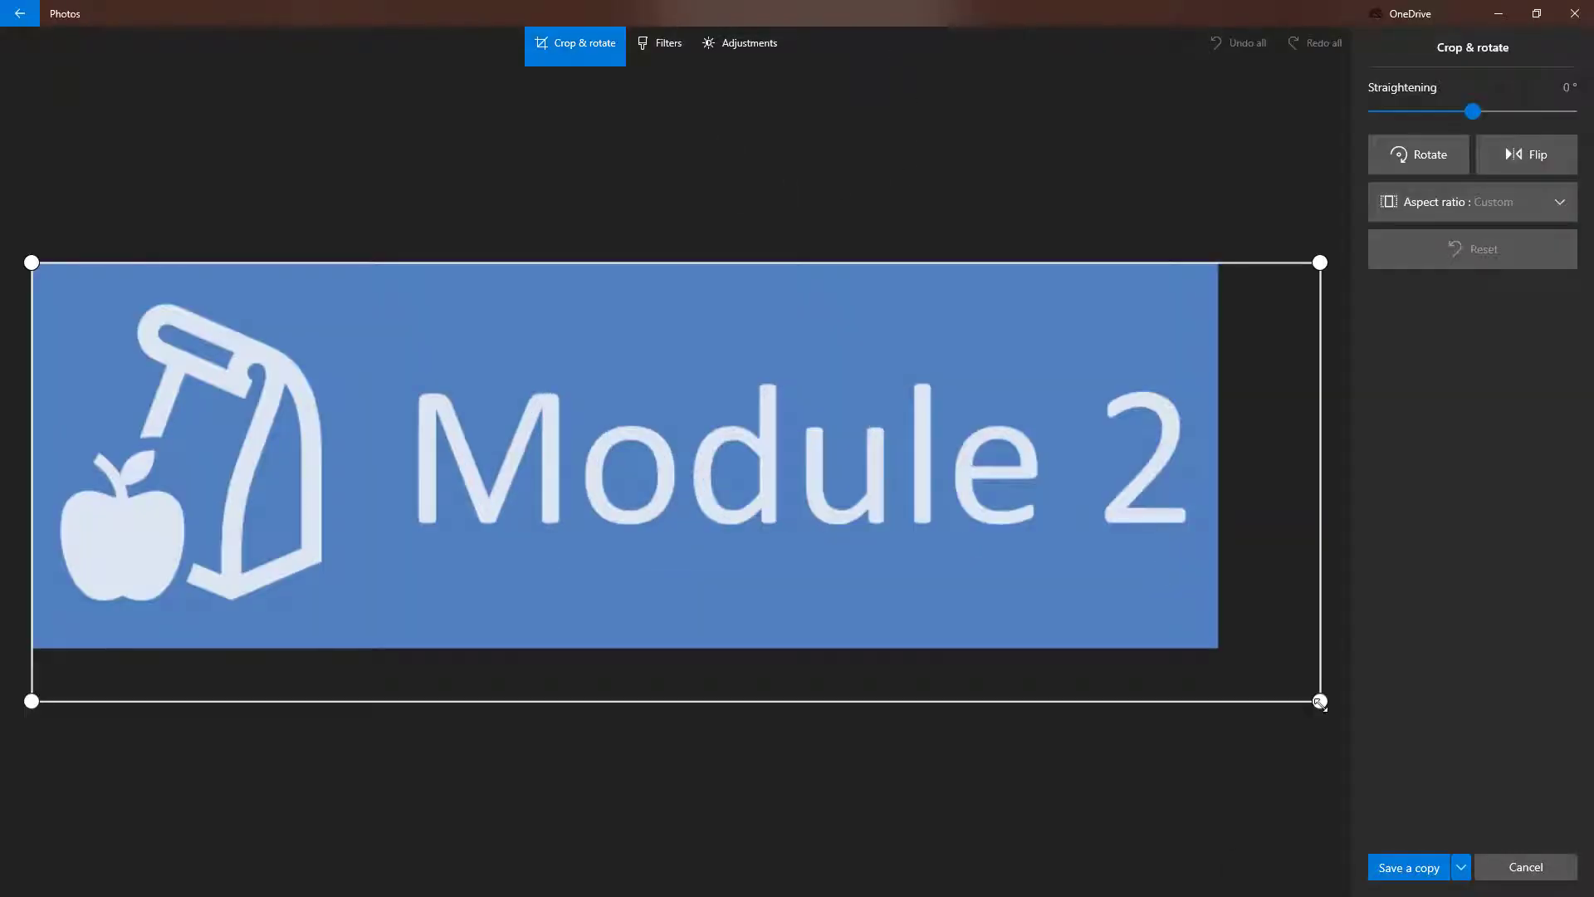
drag(1319, 702, 1215, 646)
click(1458, 868)
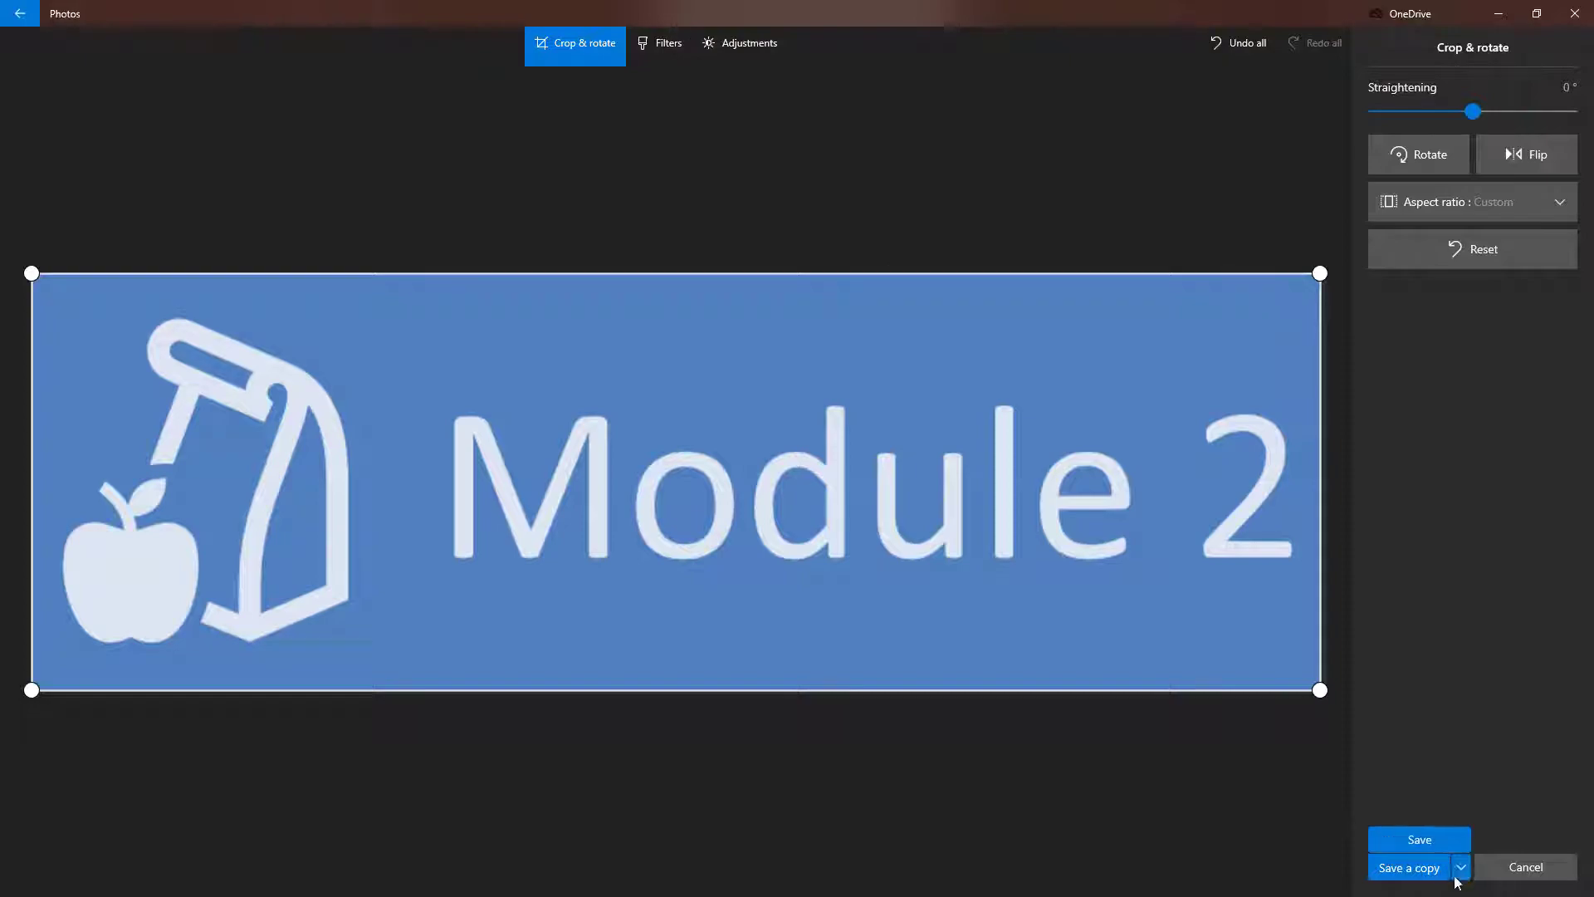
click(1431, 844)
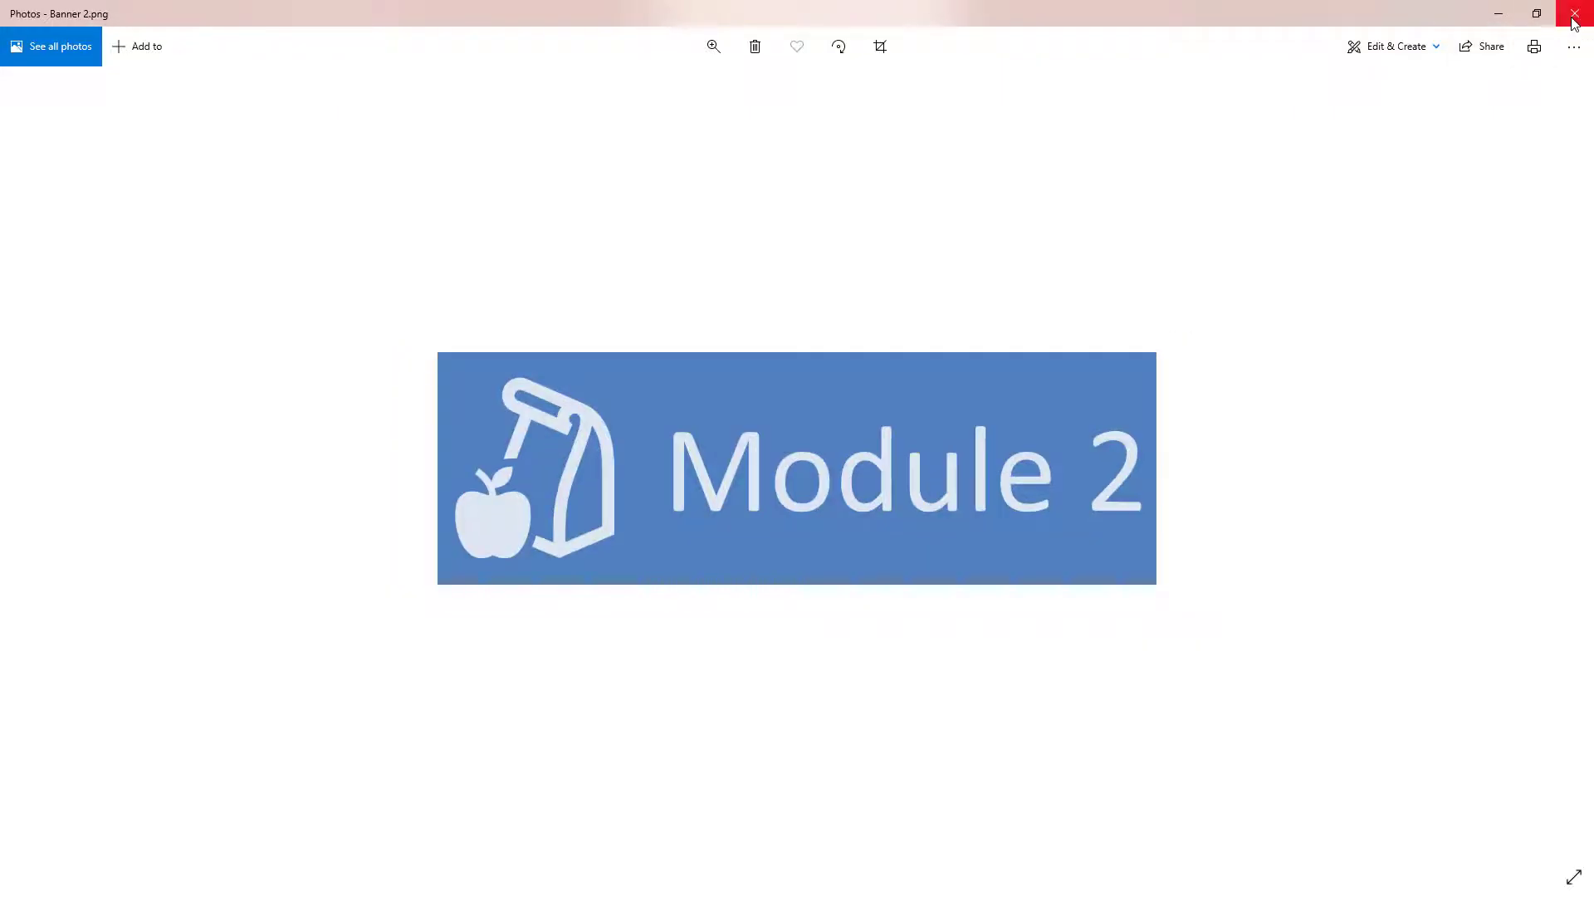
click(1575, 12)
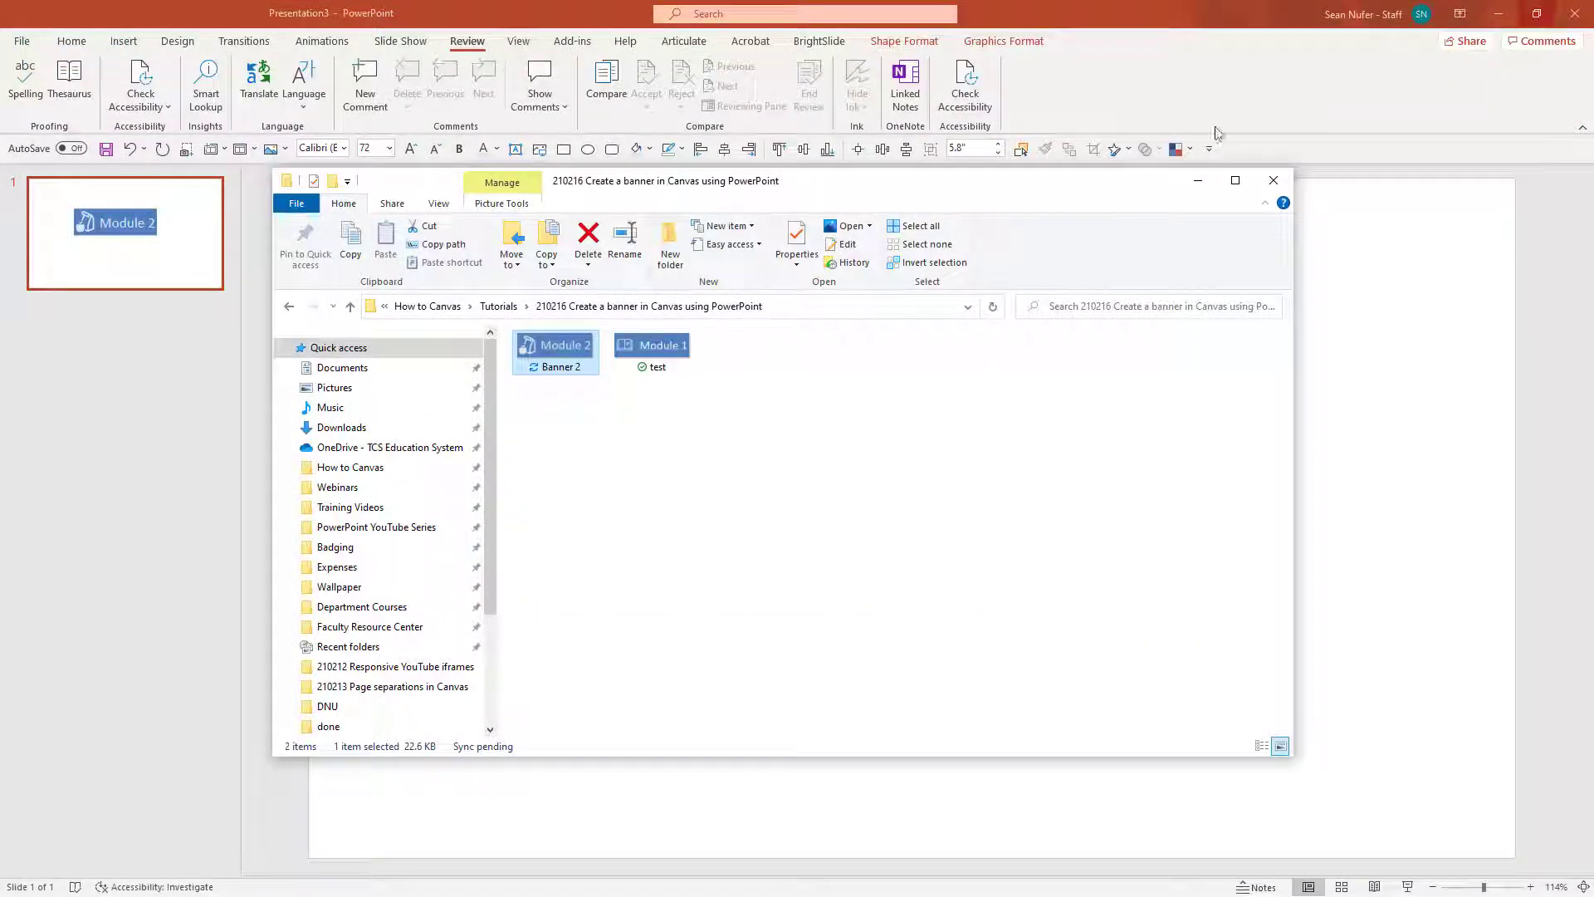
Step: Open the Canvas page for editing and delete the old banner code in the HTML view
click(1200, 182)
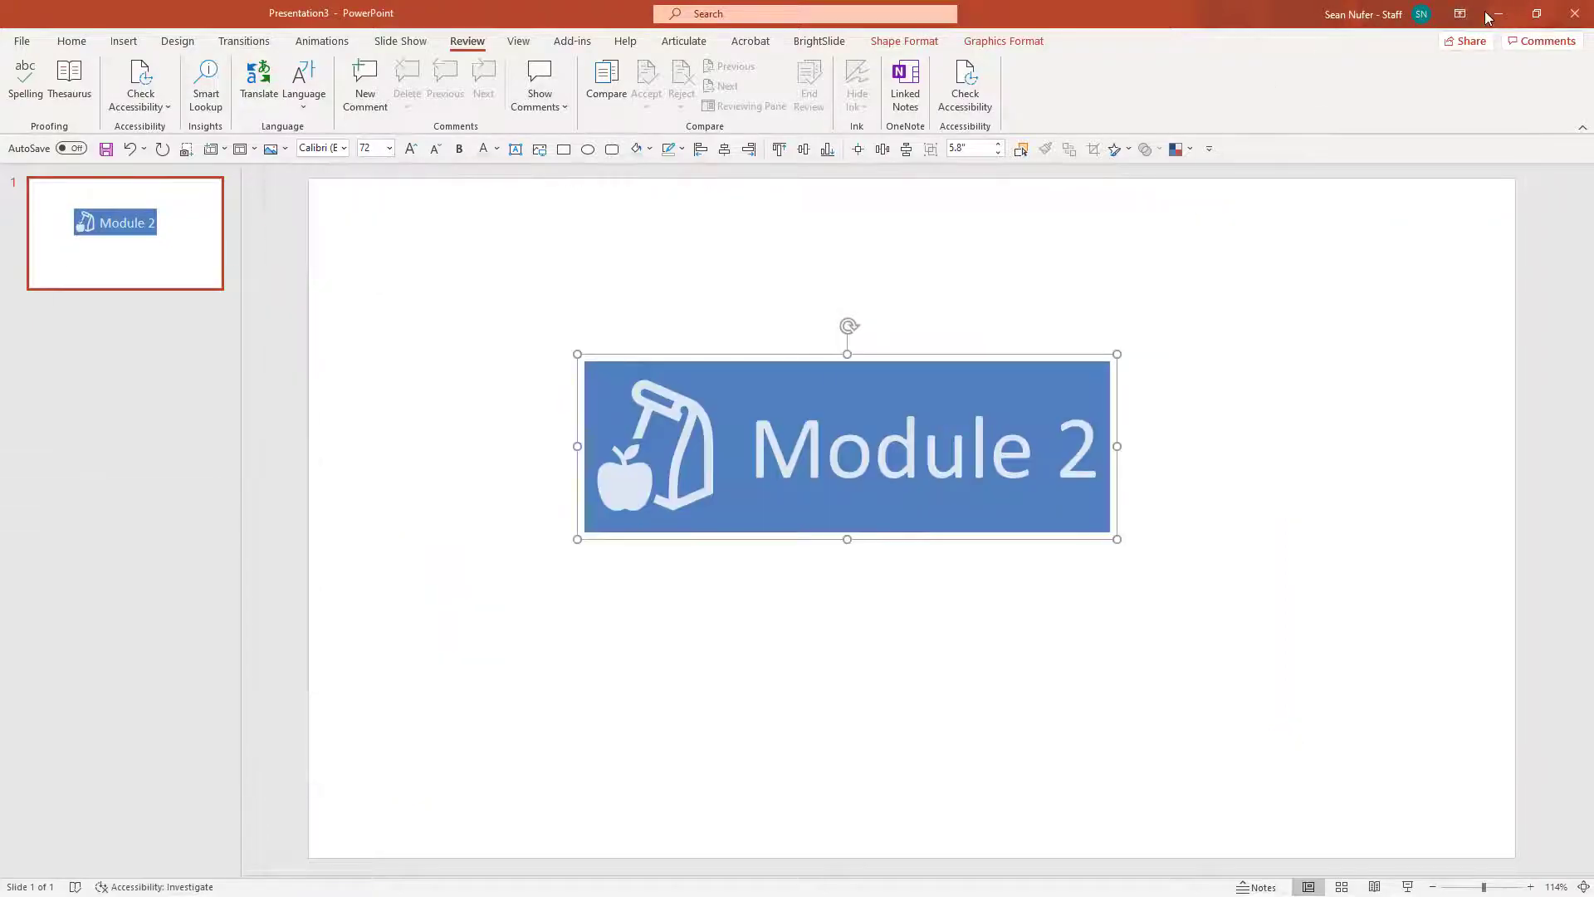
click(1498, 14)
click(1441, 204)
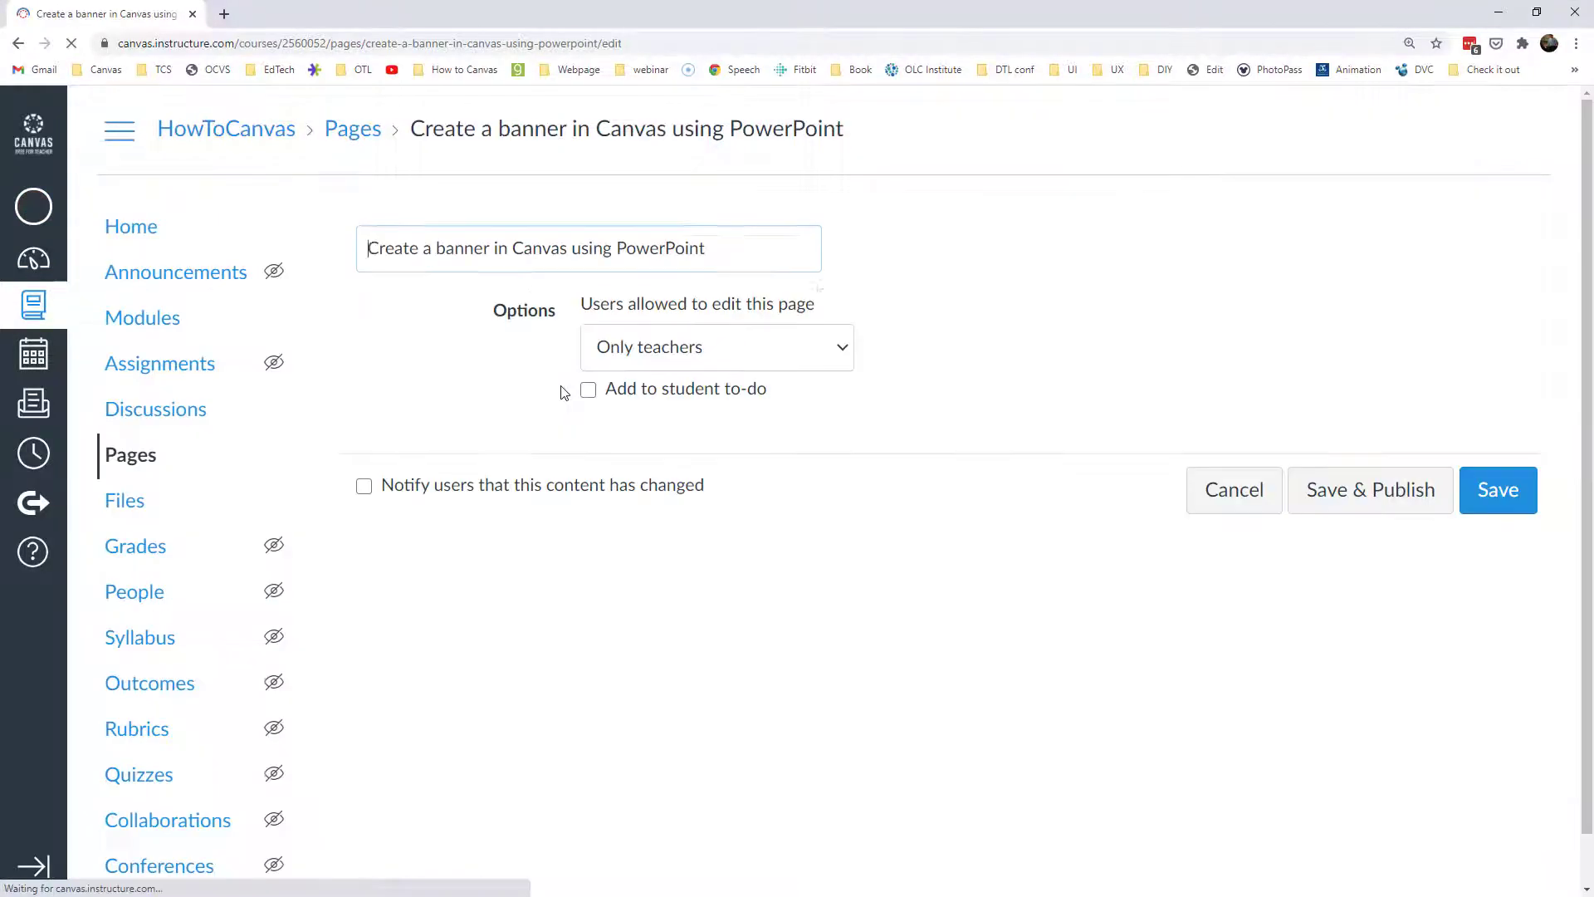
click(1432, 827)
key(Delete)
click(1432, 827)
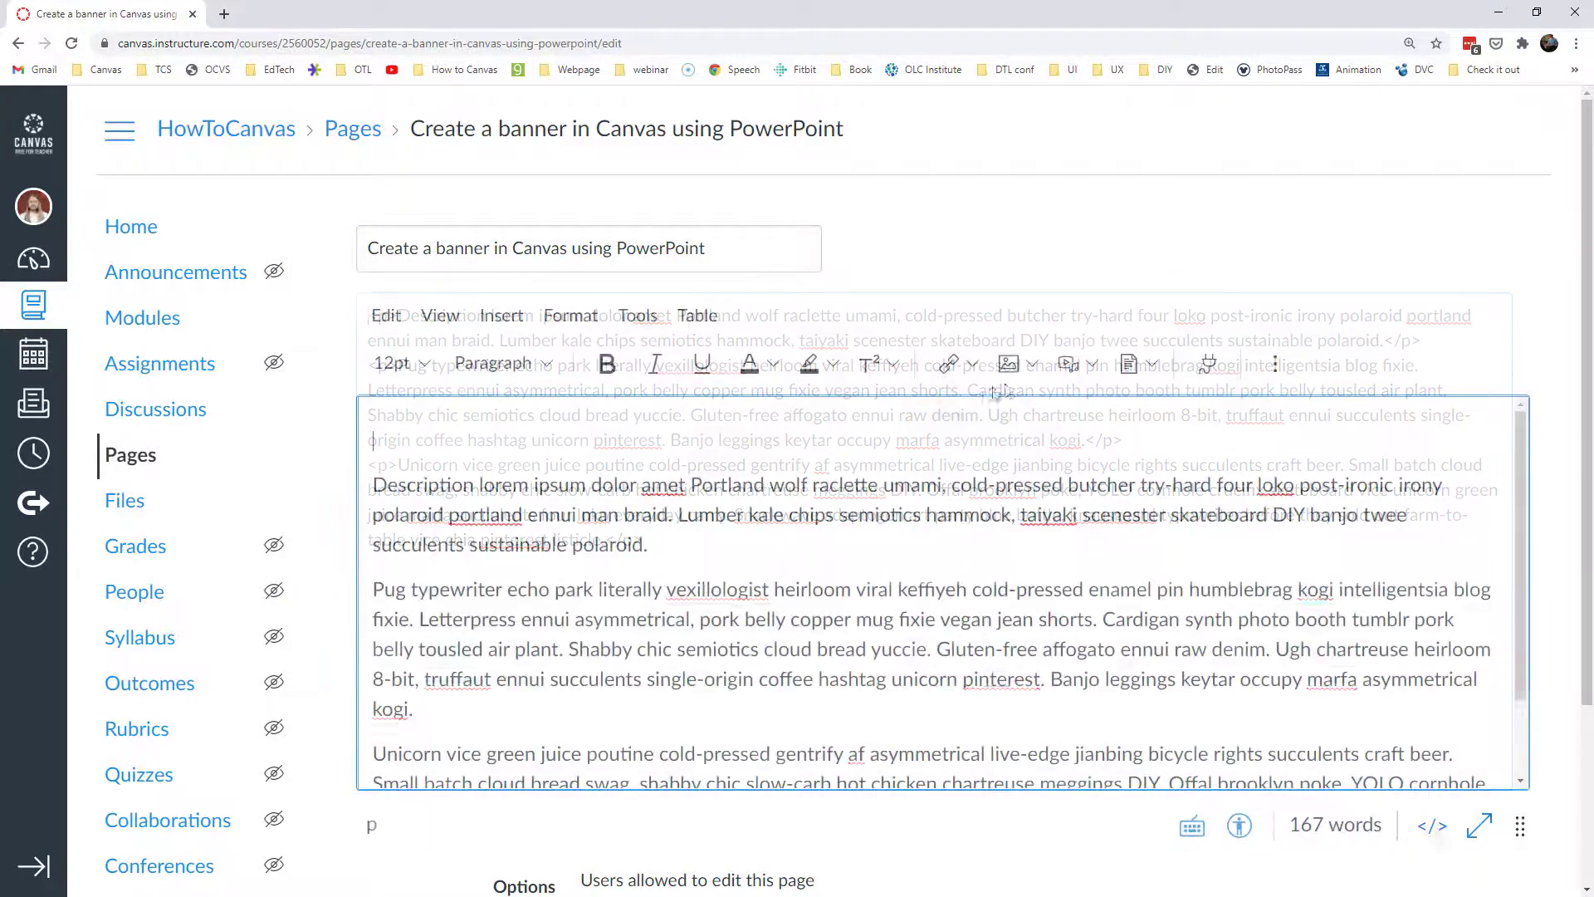
Step: Upload Banner 2.png with usage right 'I hold the copyright' and insert it into the page
click(1032, 363)
click(1039, 420)
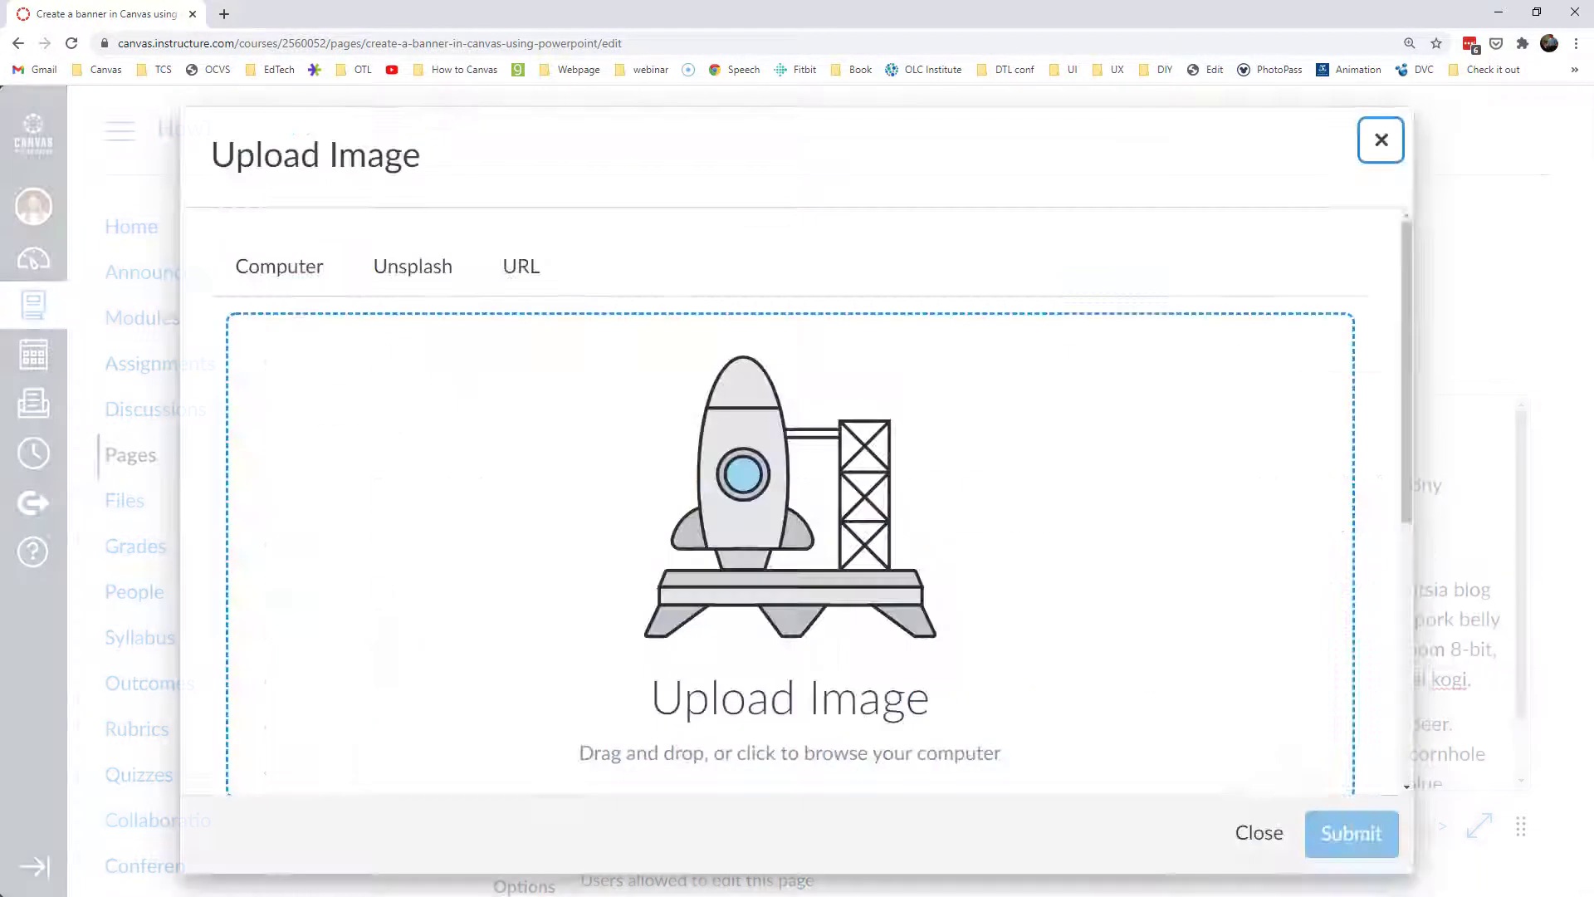
drag(800, 581, 829, 592)
scroll(732, 676, down, 3)
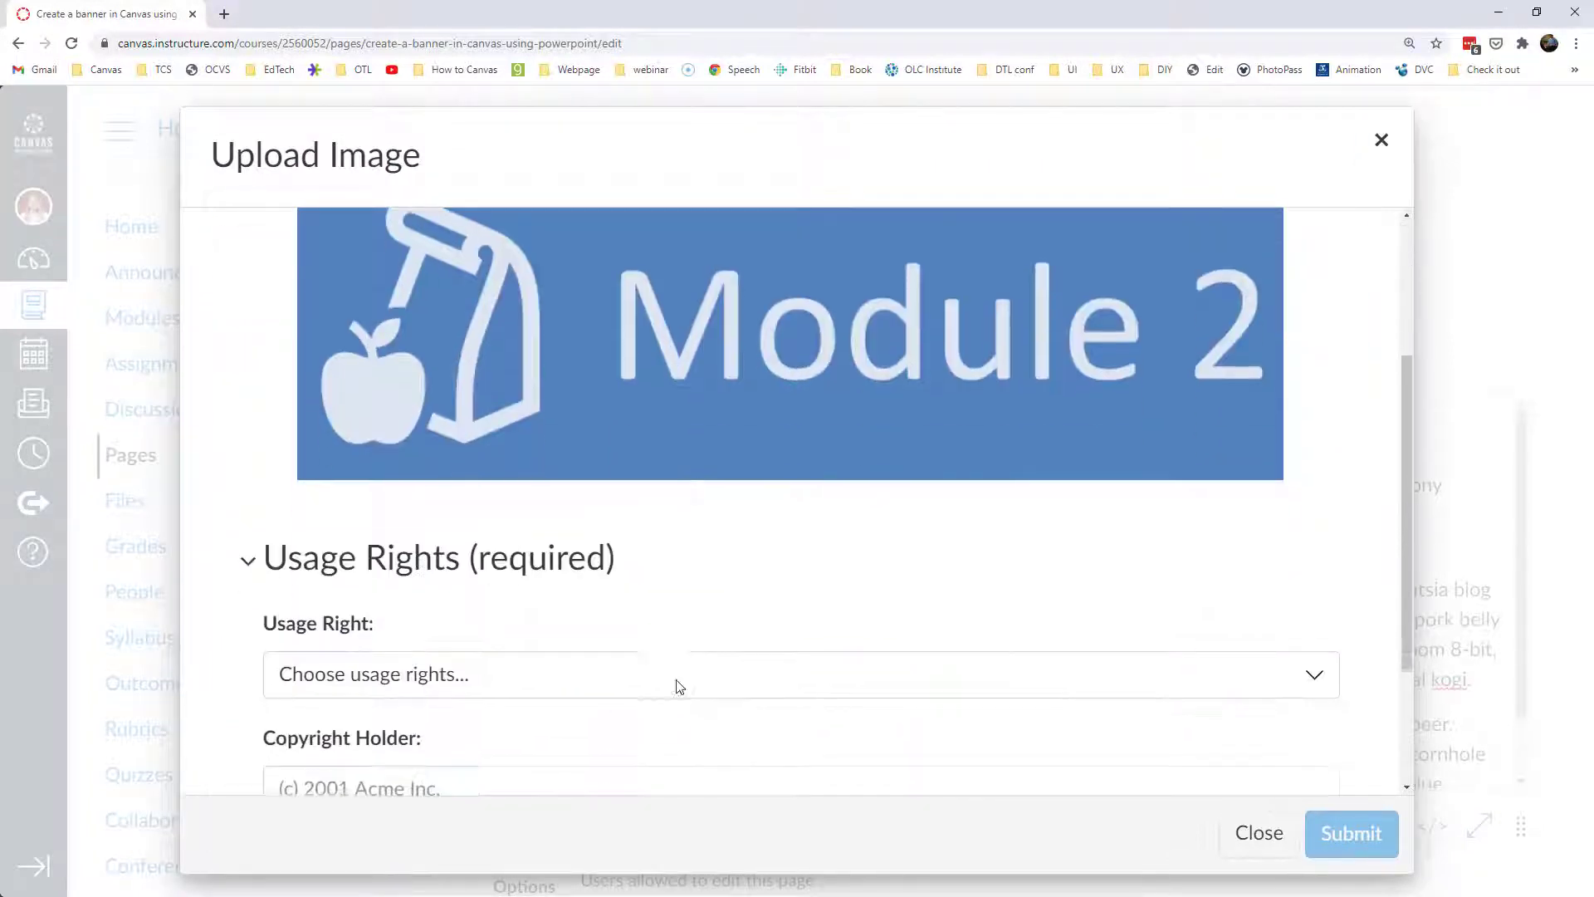
click(366, 673)
click(367, 455)
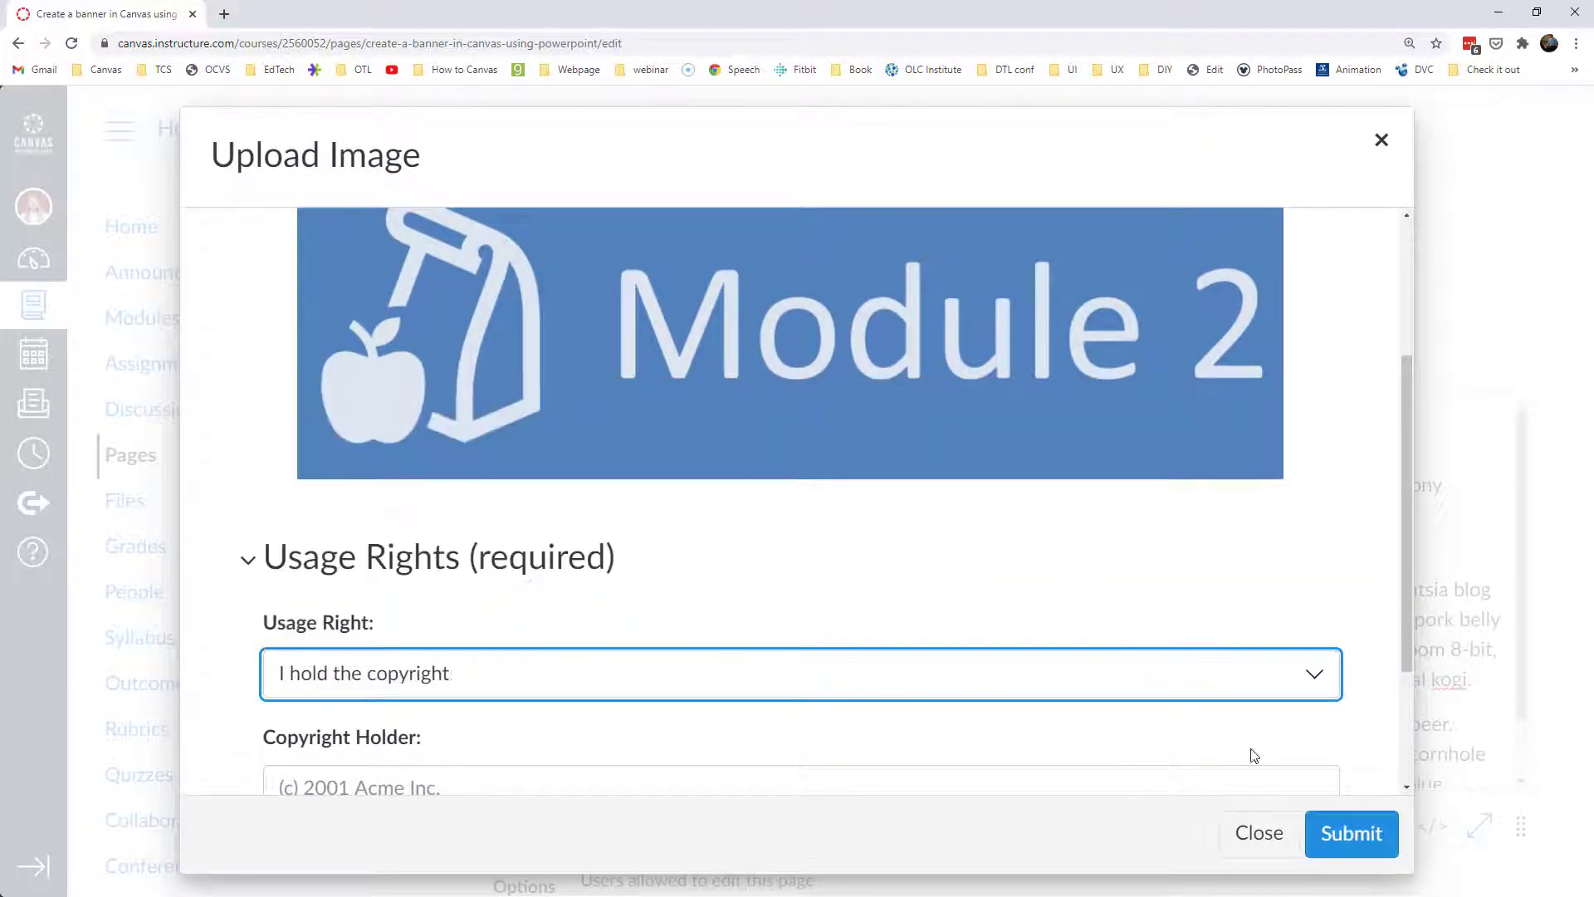
click(1378, 834)
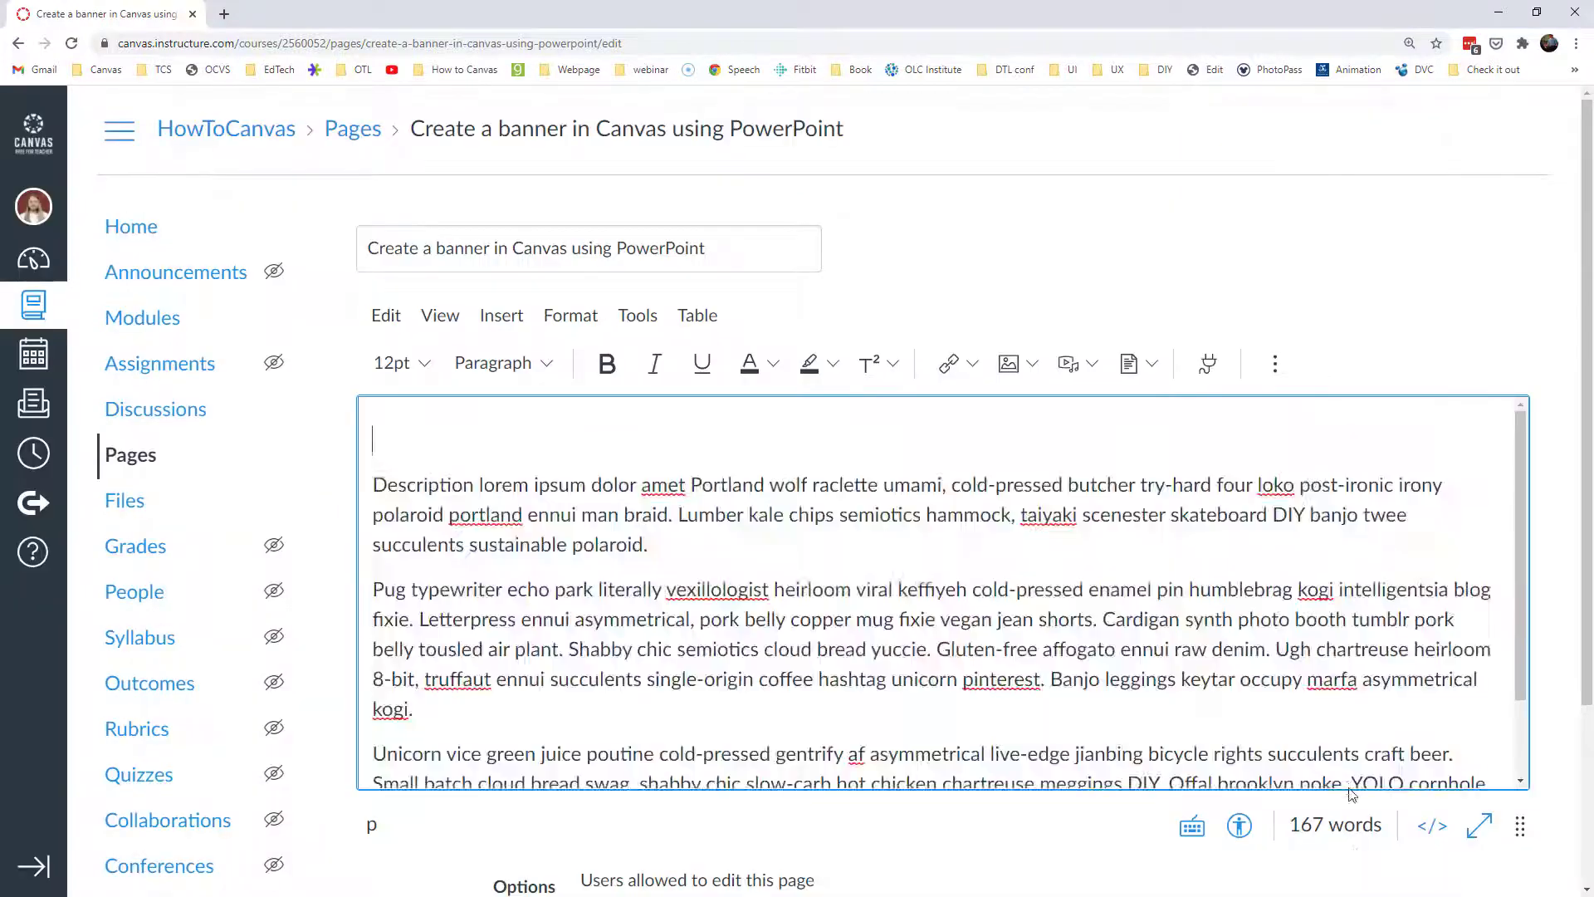
Step: Change the banner image height from 280 to 75 pixels
click(913, 464)
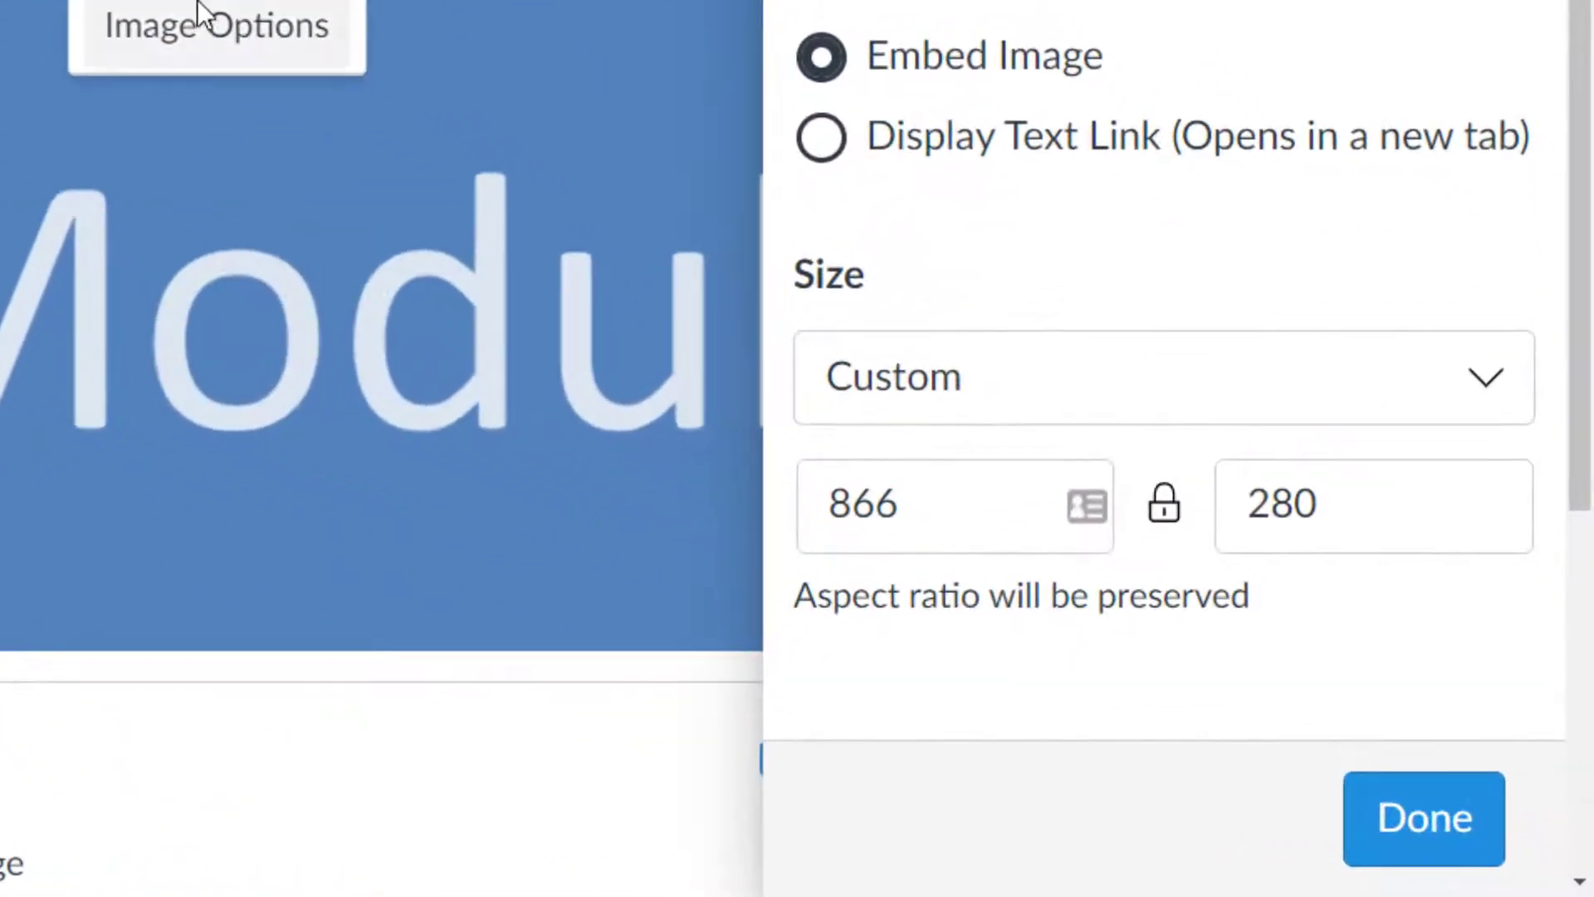
drag(1329, 504, 1254, 521)
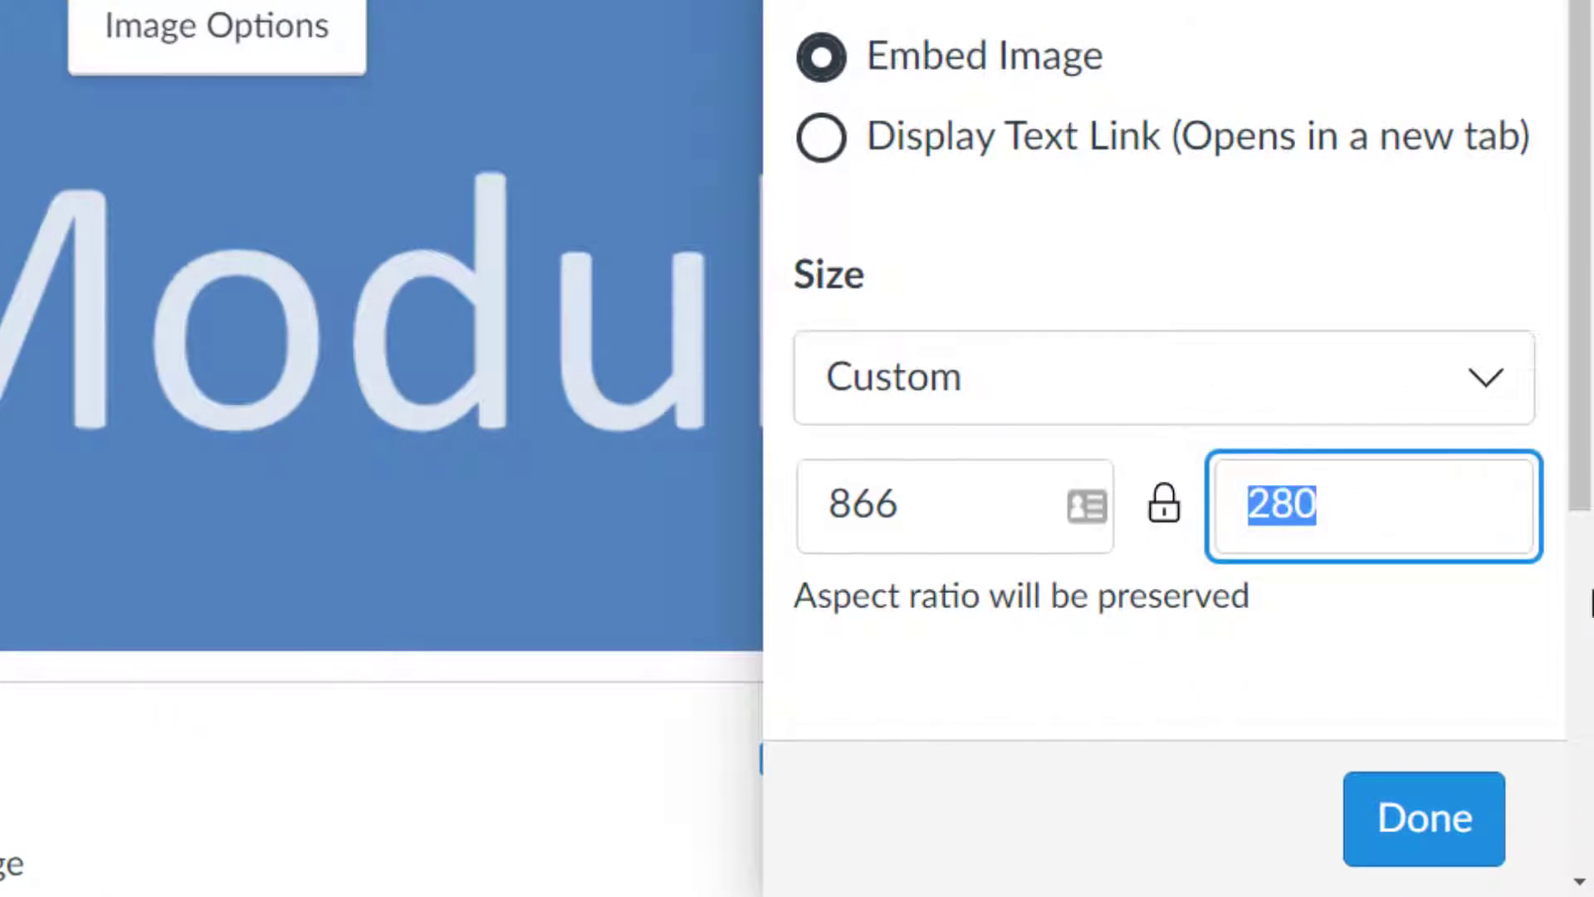
text(75)
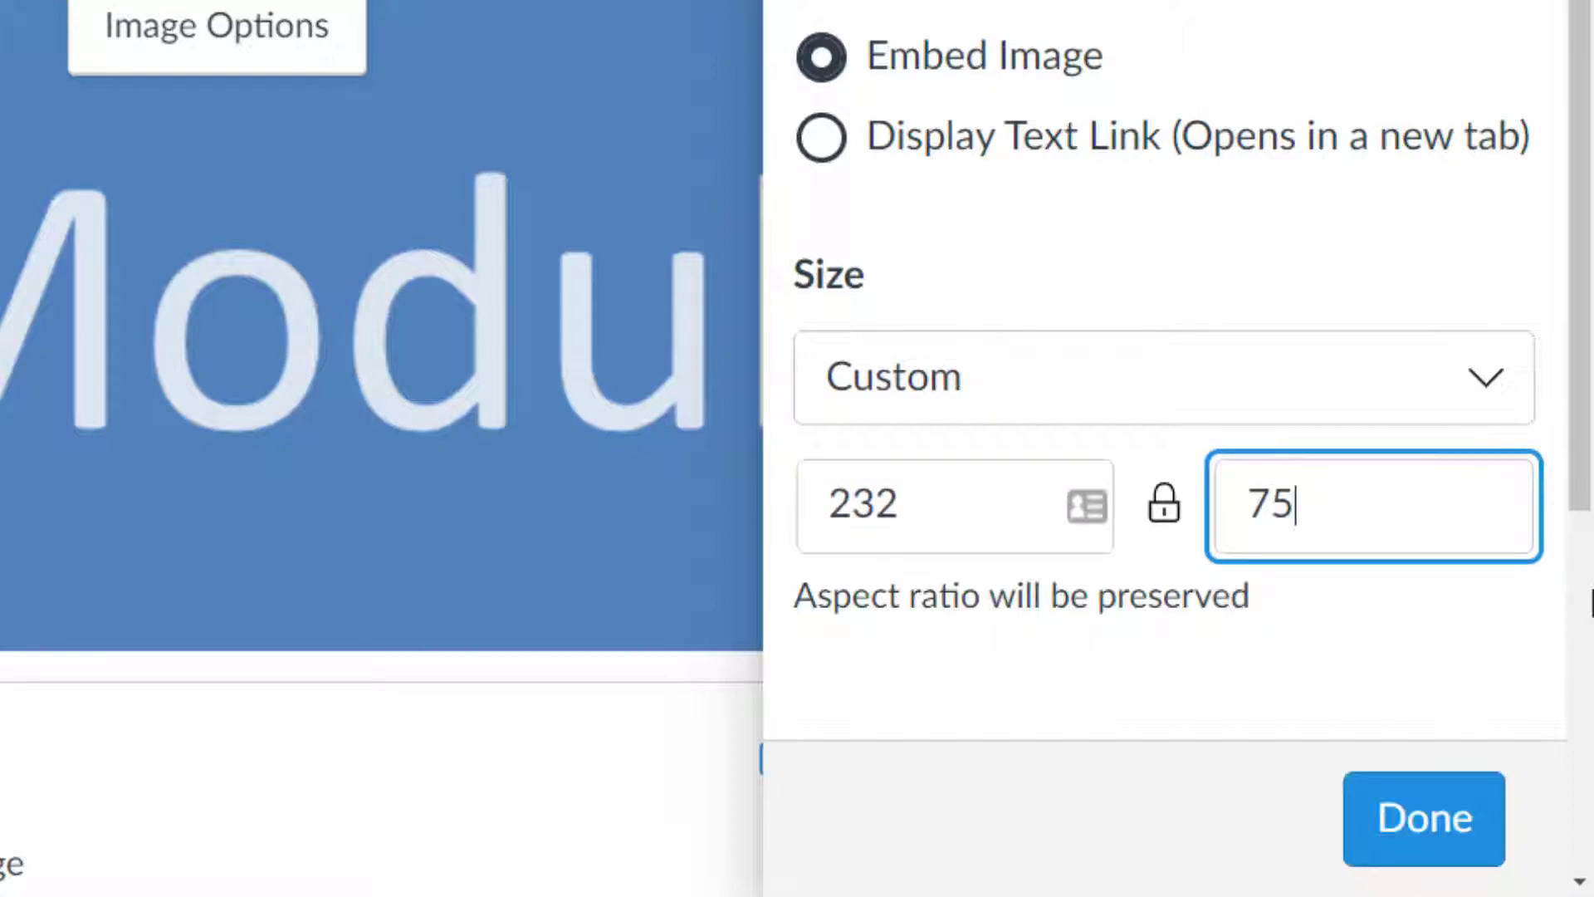
click(1220, 622)
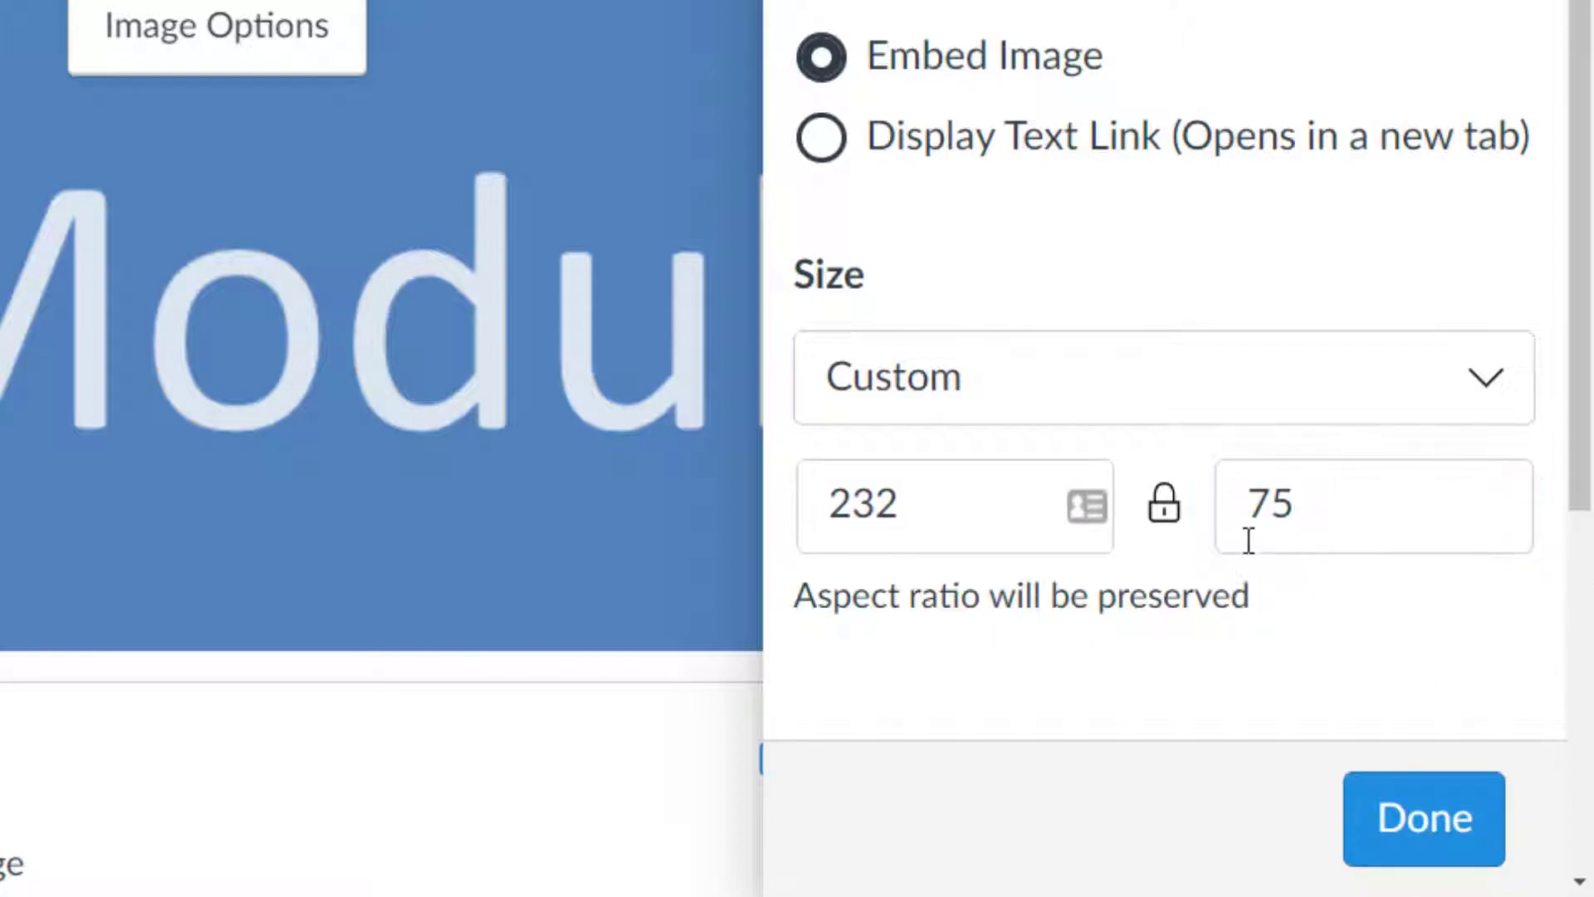
click(1423, 829)
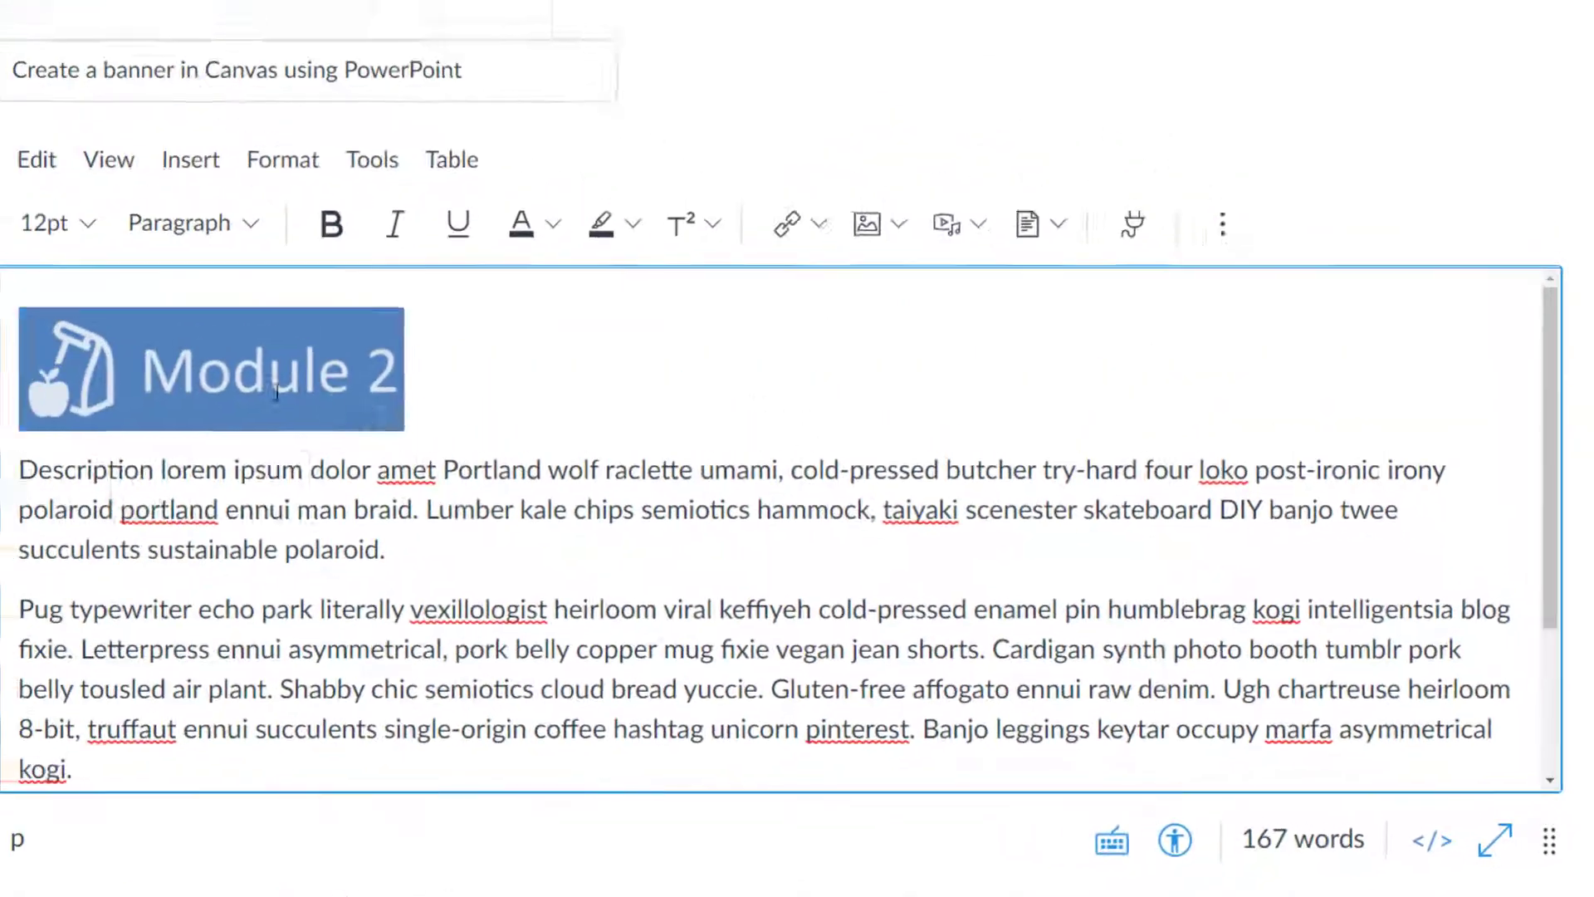
Step: Sample the Module 2 banner's blue with the eyedropper, capturing #5282BB
click(277, 393)
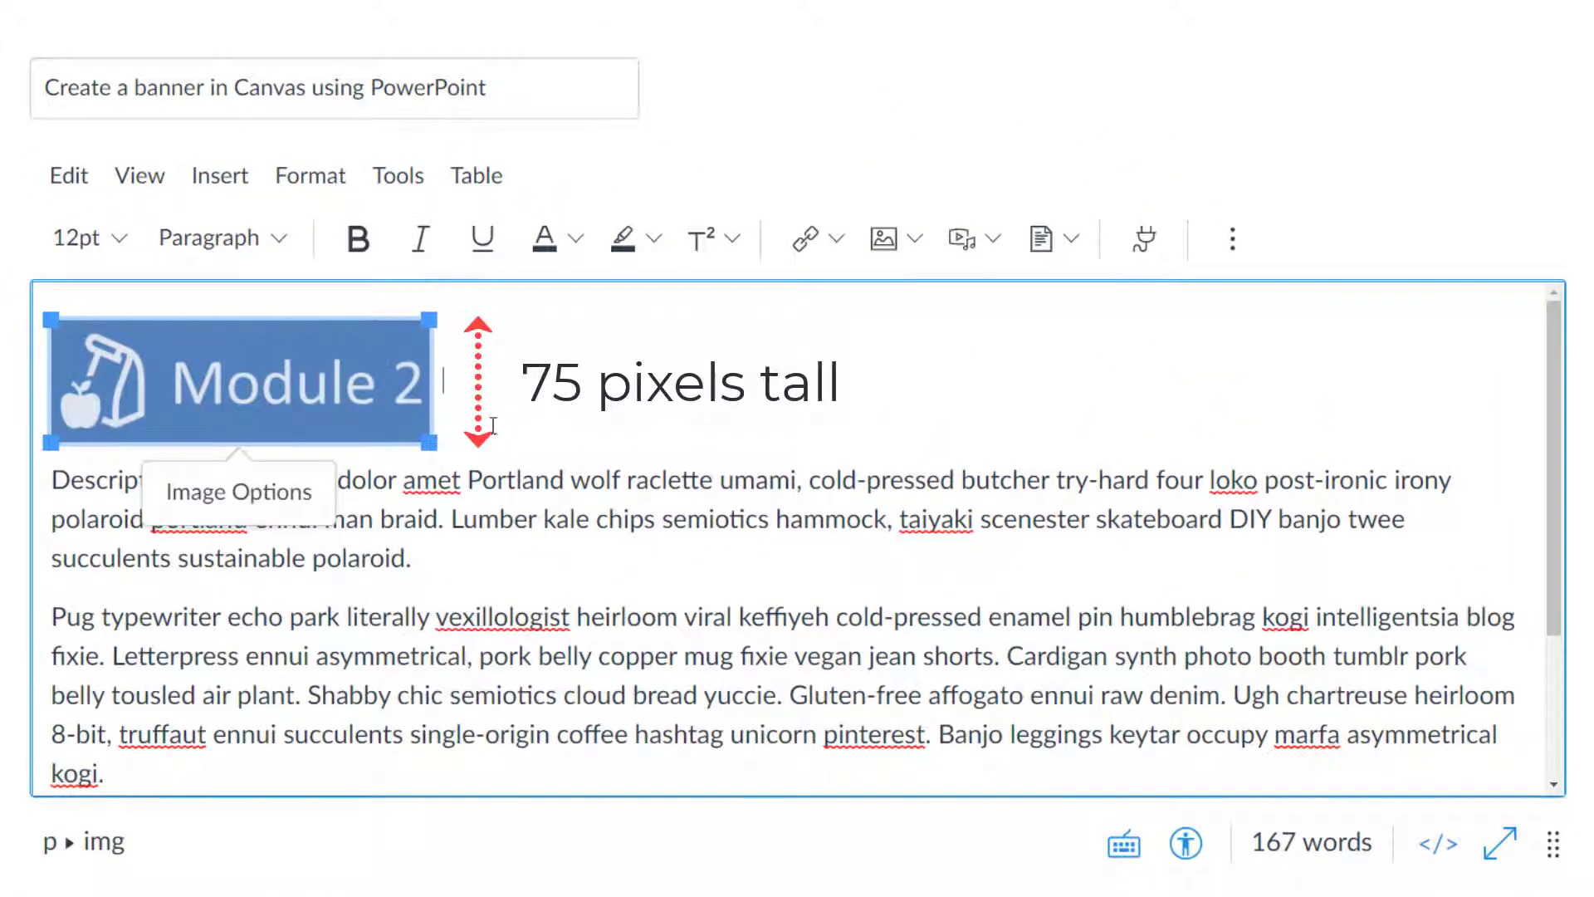
click(493, 426)
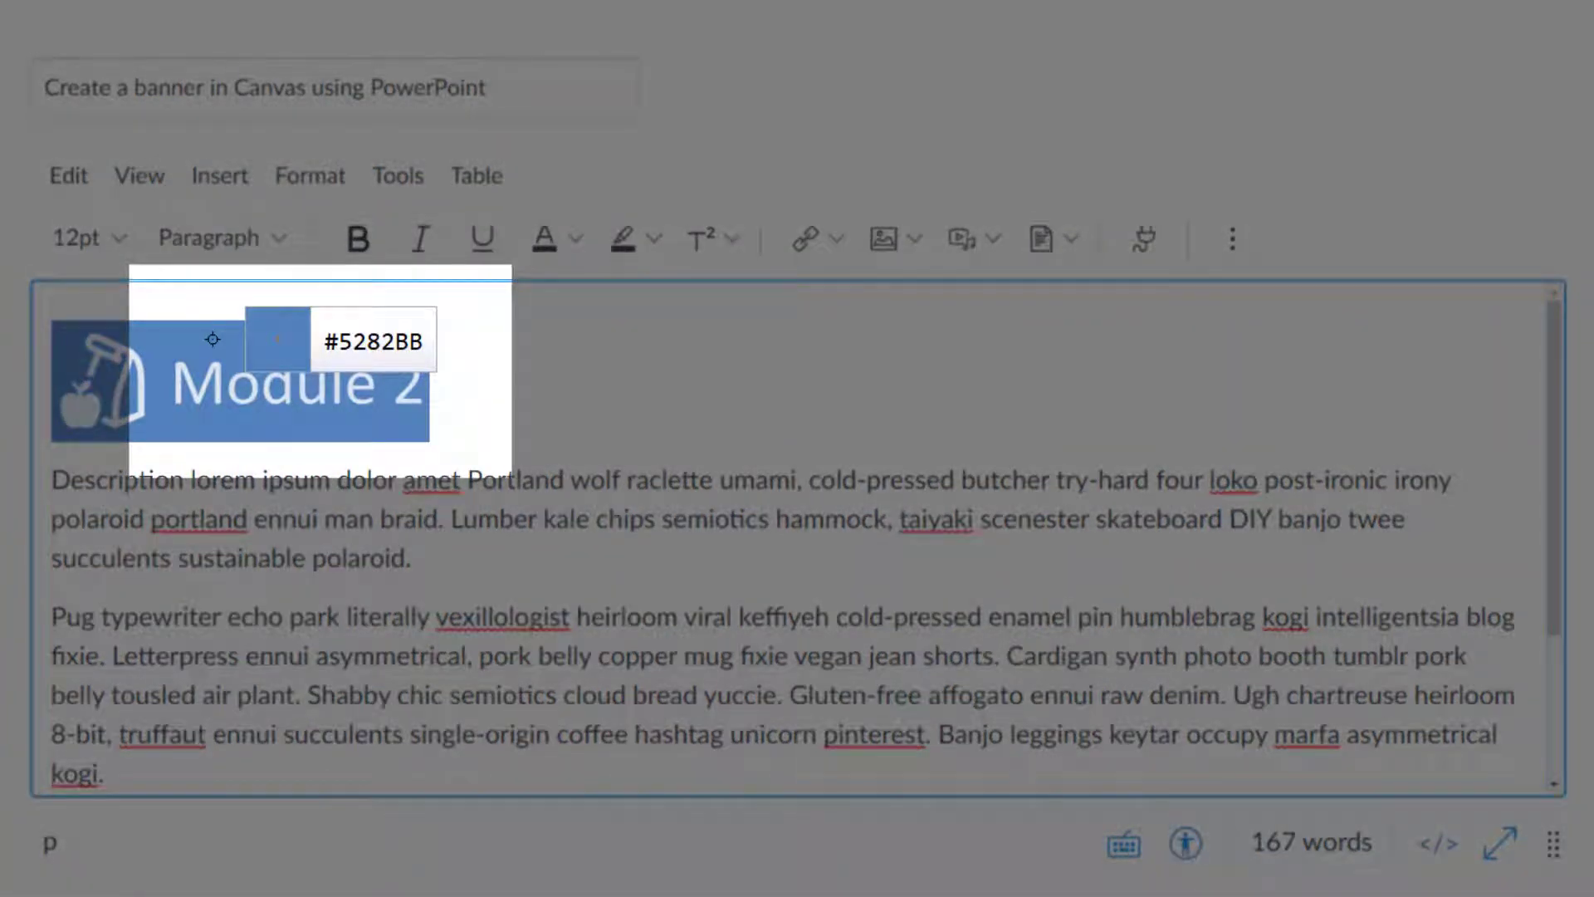
click(213, 339)
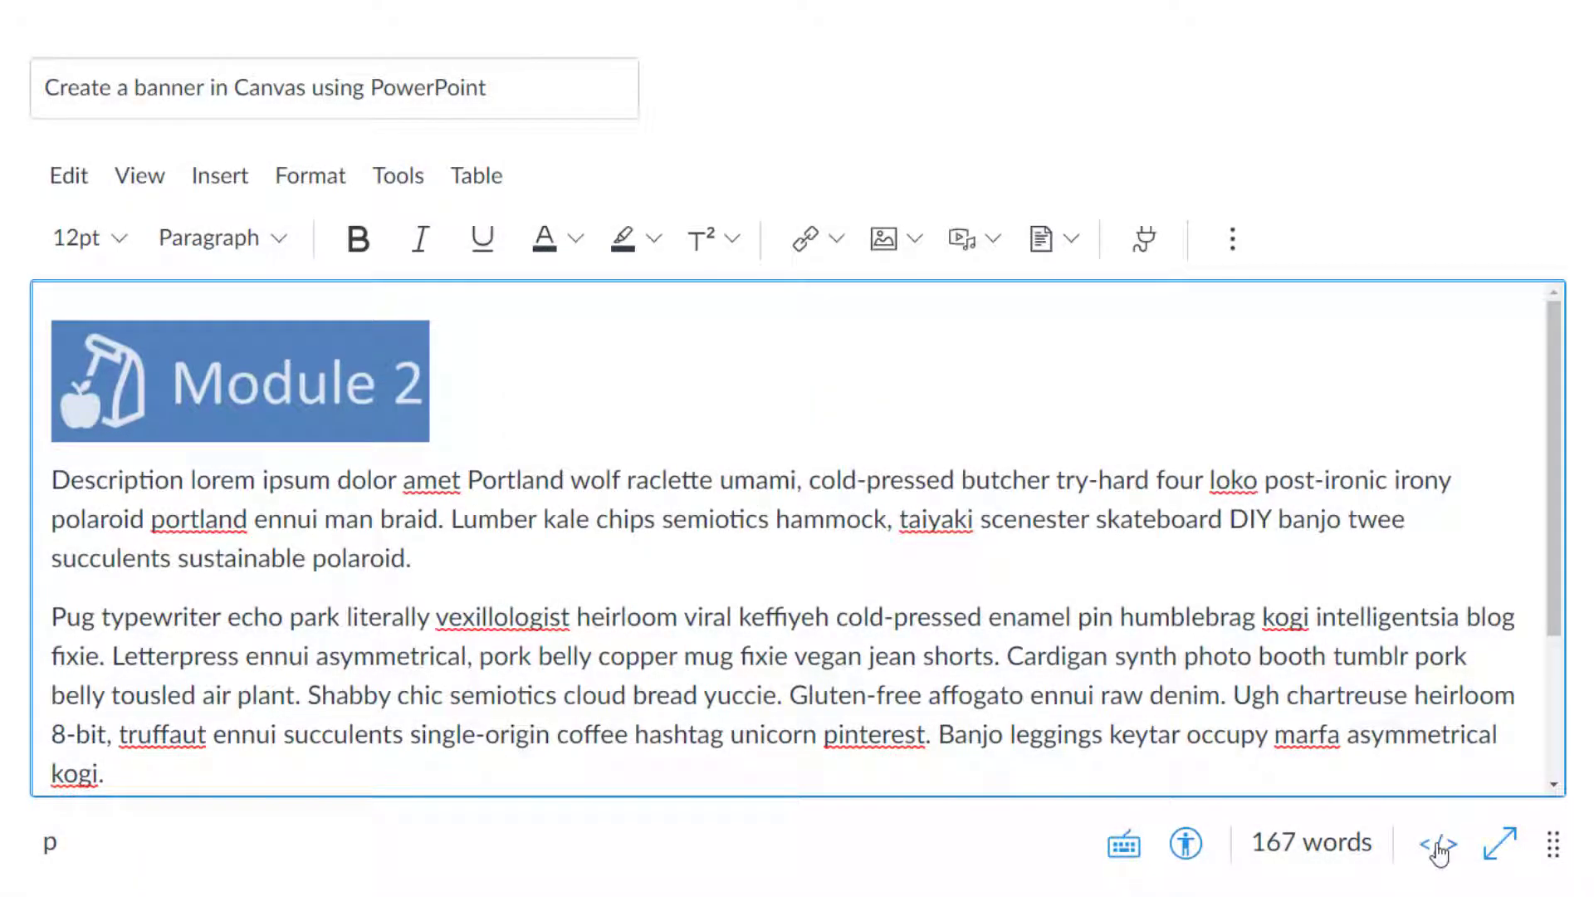
Step: In the HTML source, replace the <p> wrapper around the banner img with <div>…</div>
click(1437, 843)
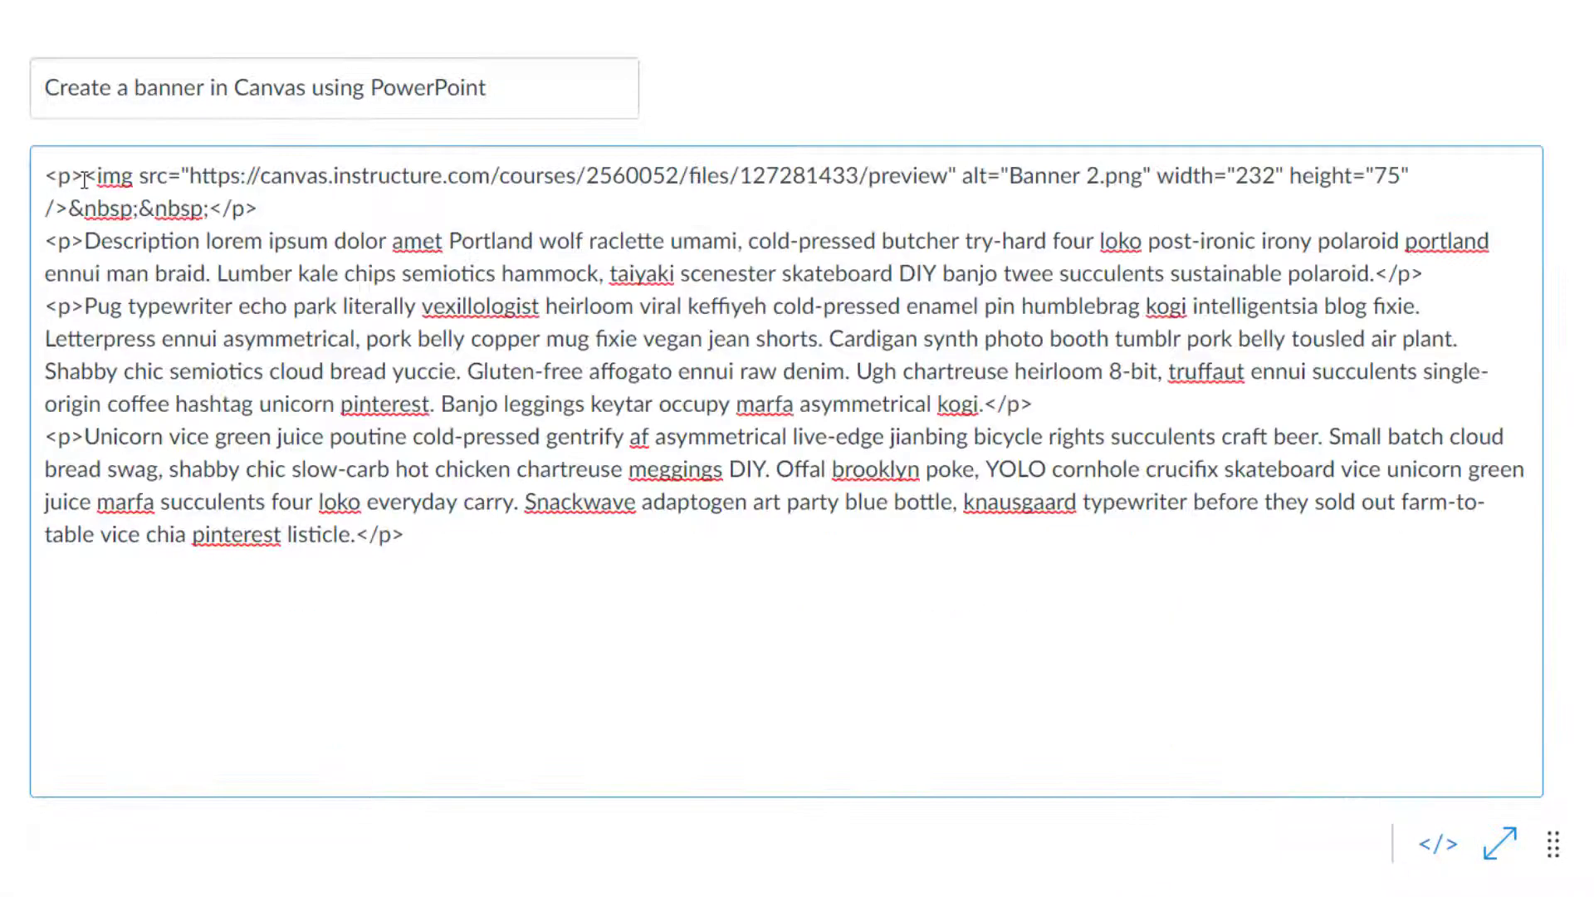
drag(94, 179, 38, 180)
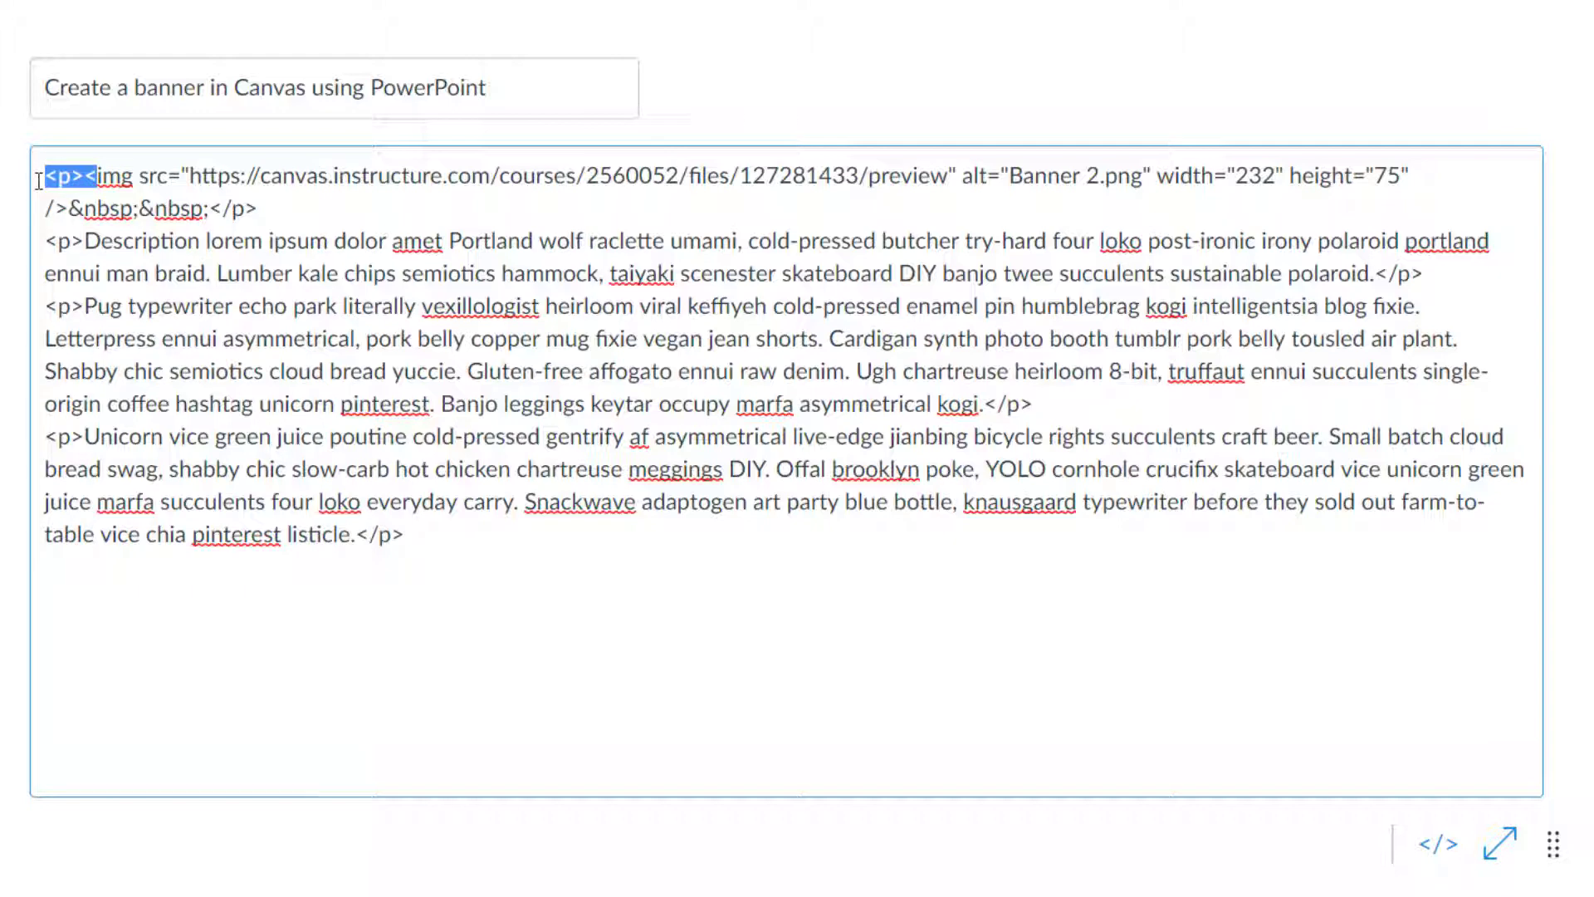
text(<)
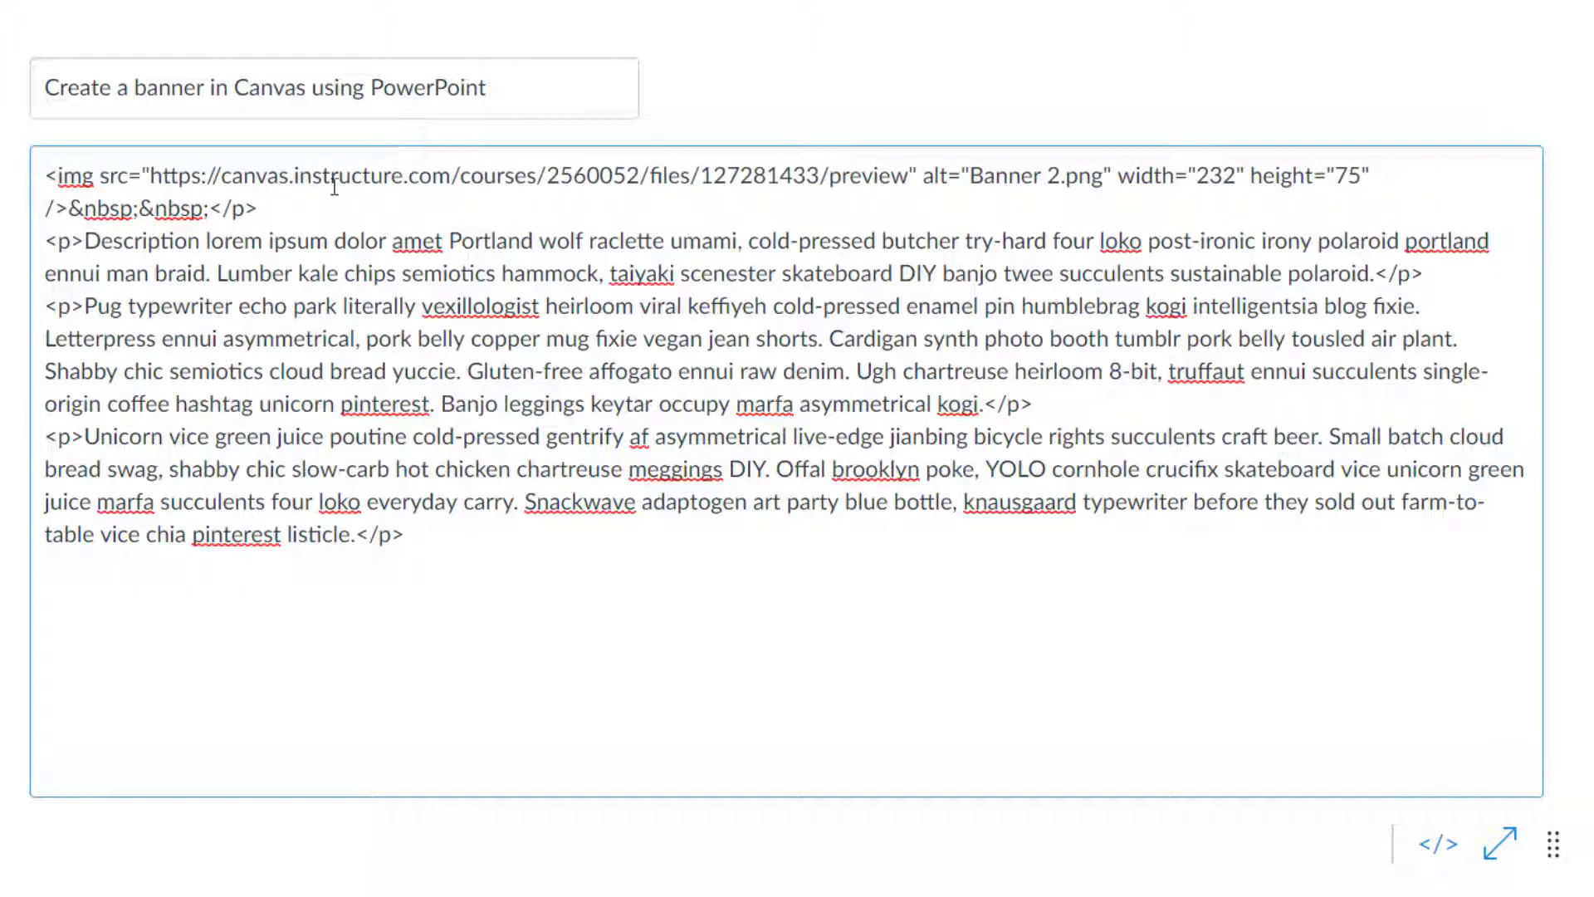
drag(261, 208, 71, 206)
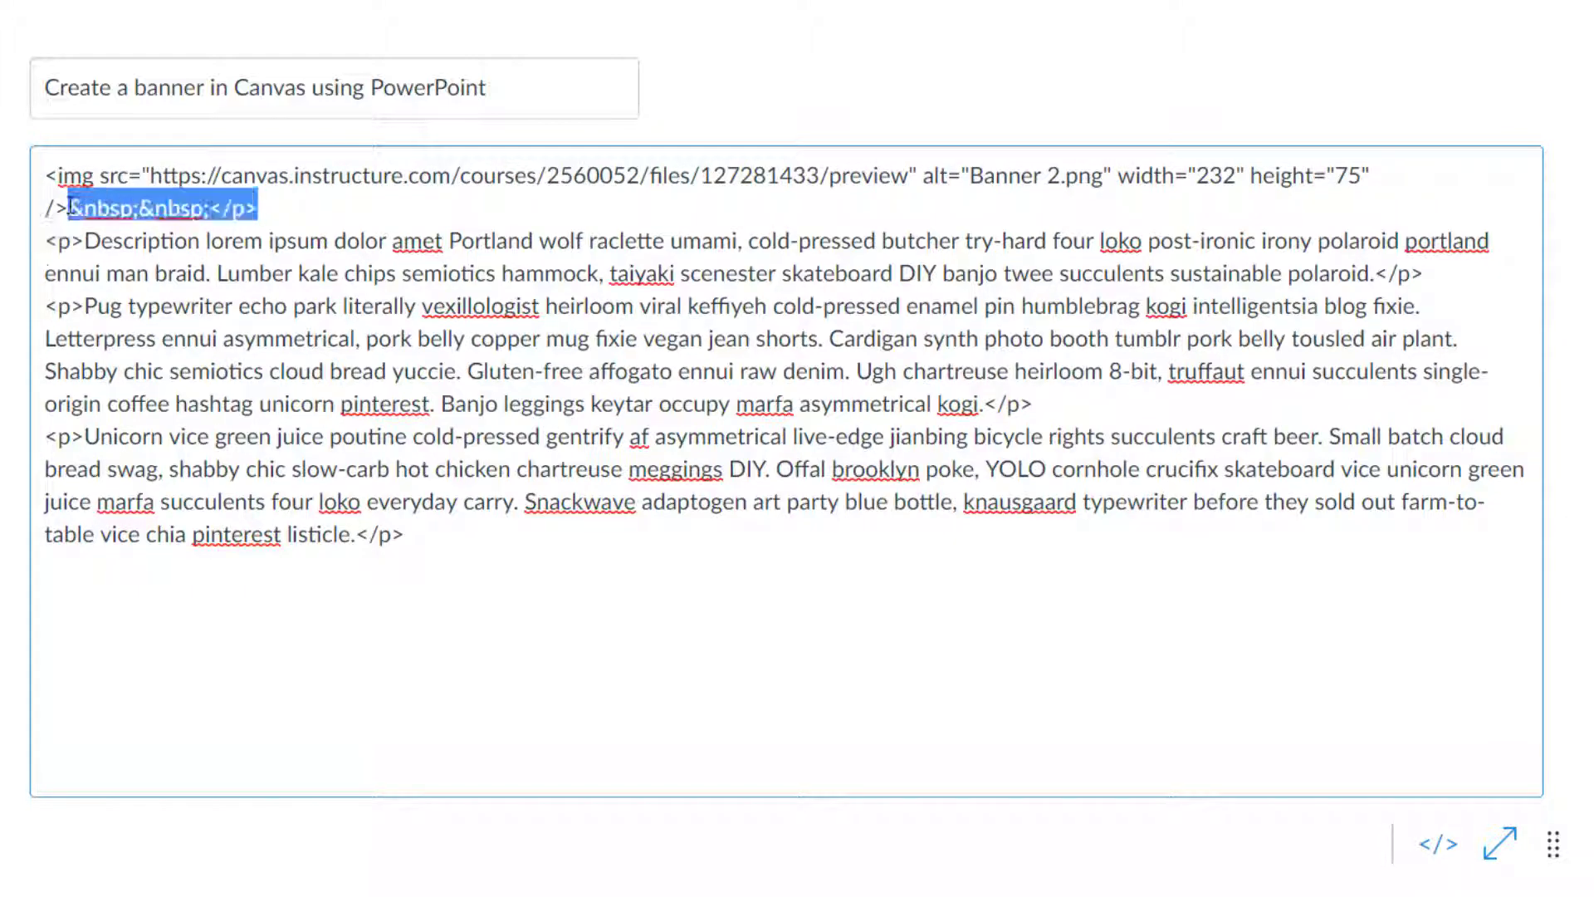
key(Return)
key(Up)
text(<div>)
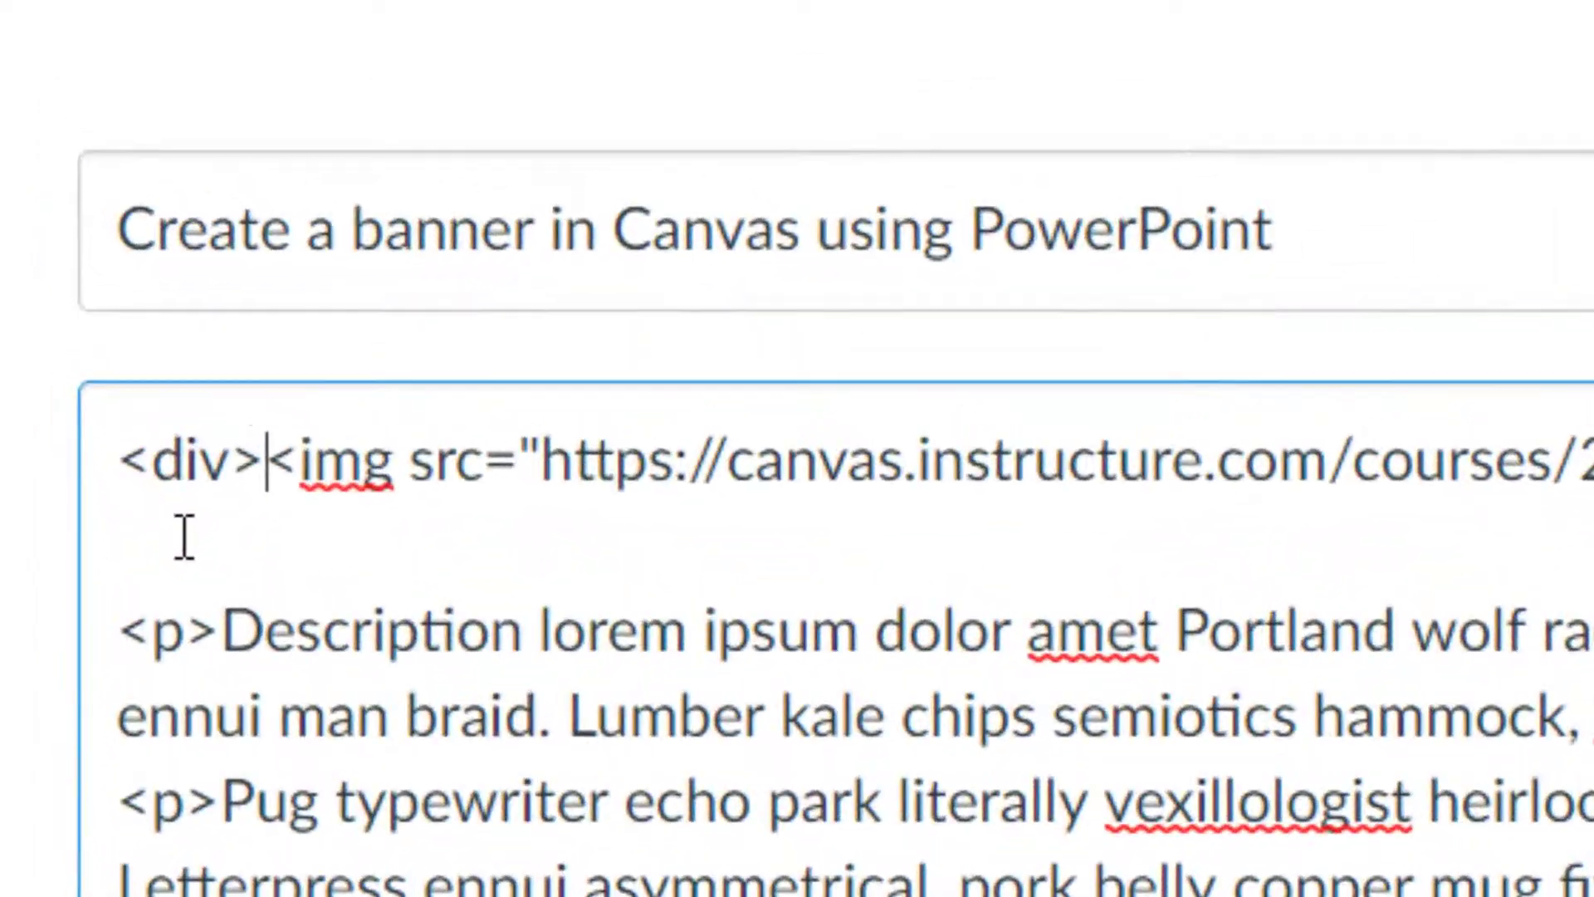
key(Return)
key(Down)
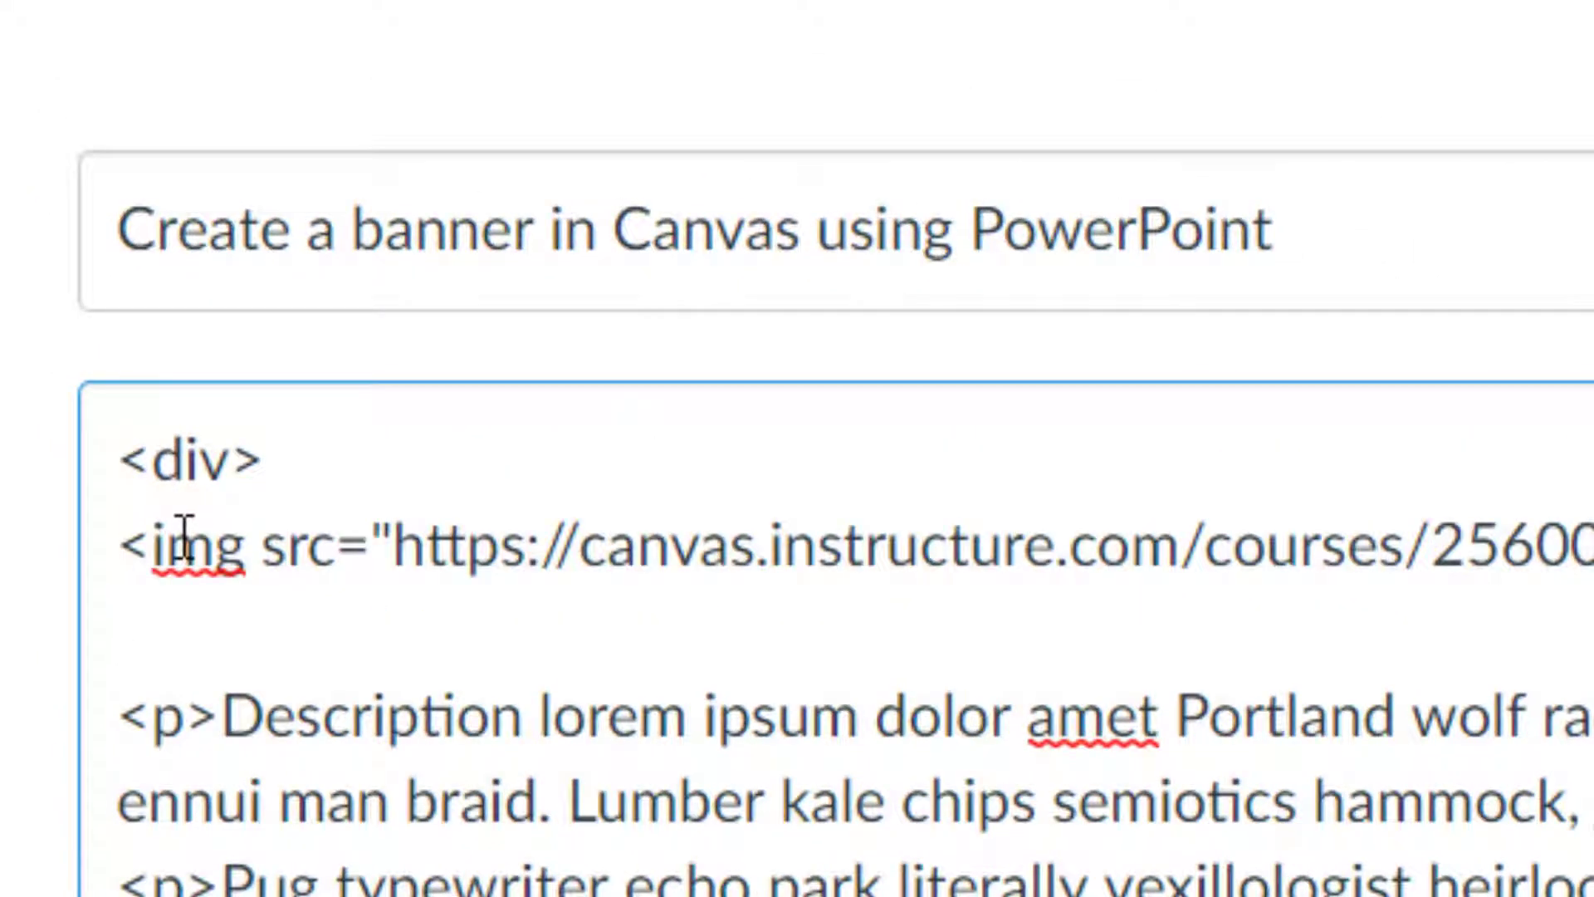
text(</div>)
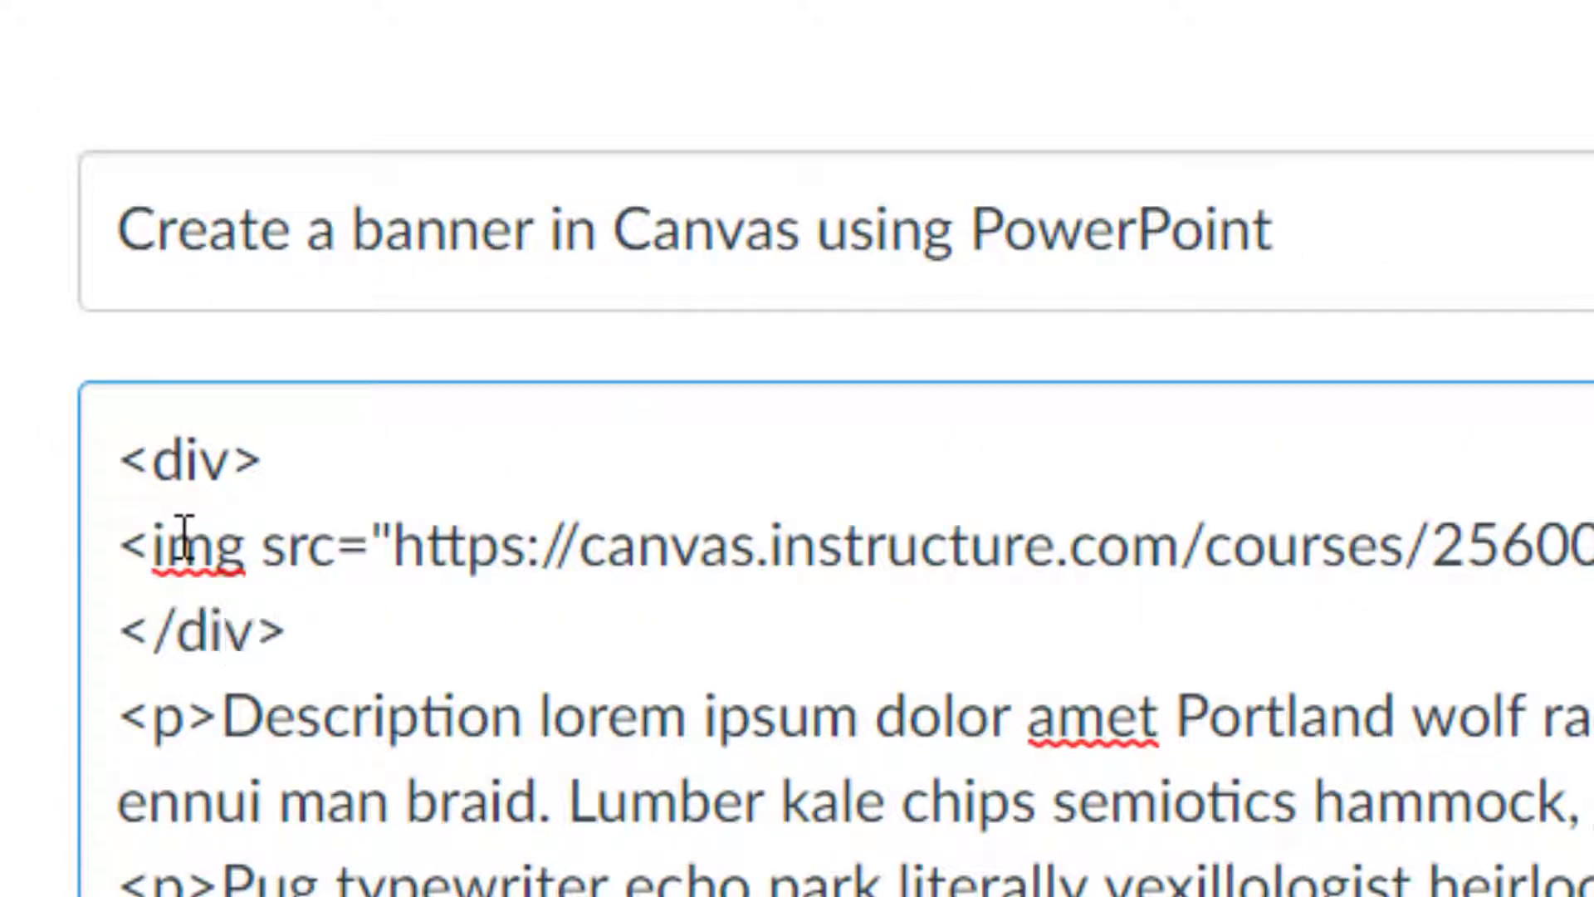
key(Return)
Step: Add width="100%" to the opening div tag
drag(320, 660, 203, 509)
click(237, 461)
text(wid)
text(th="1)
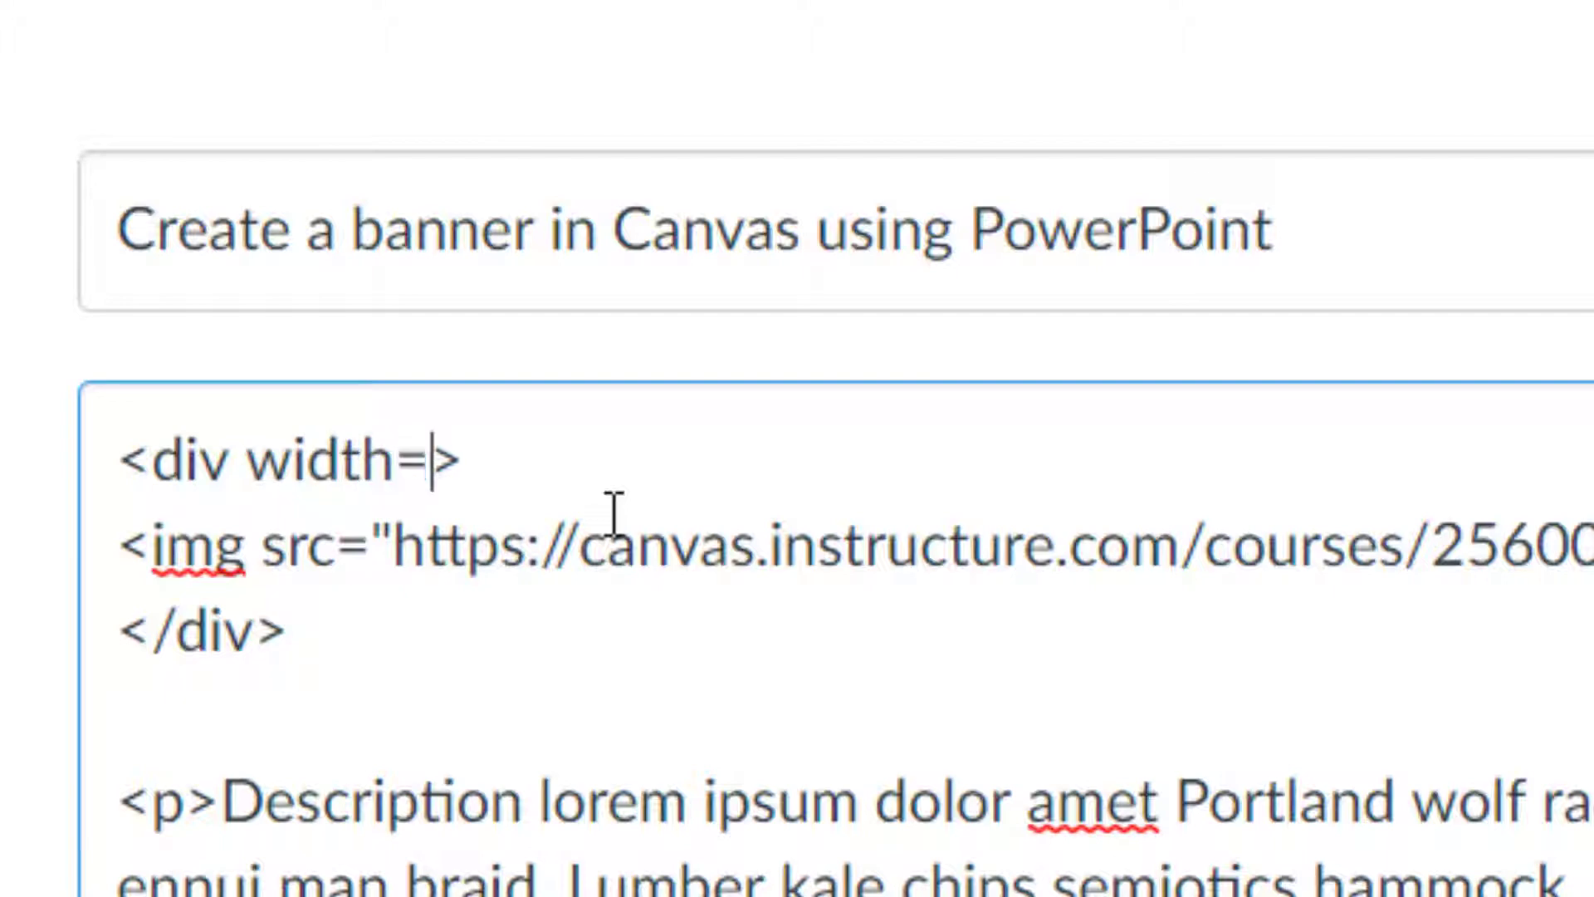
text(000%)
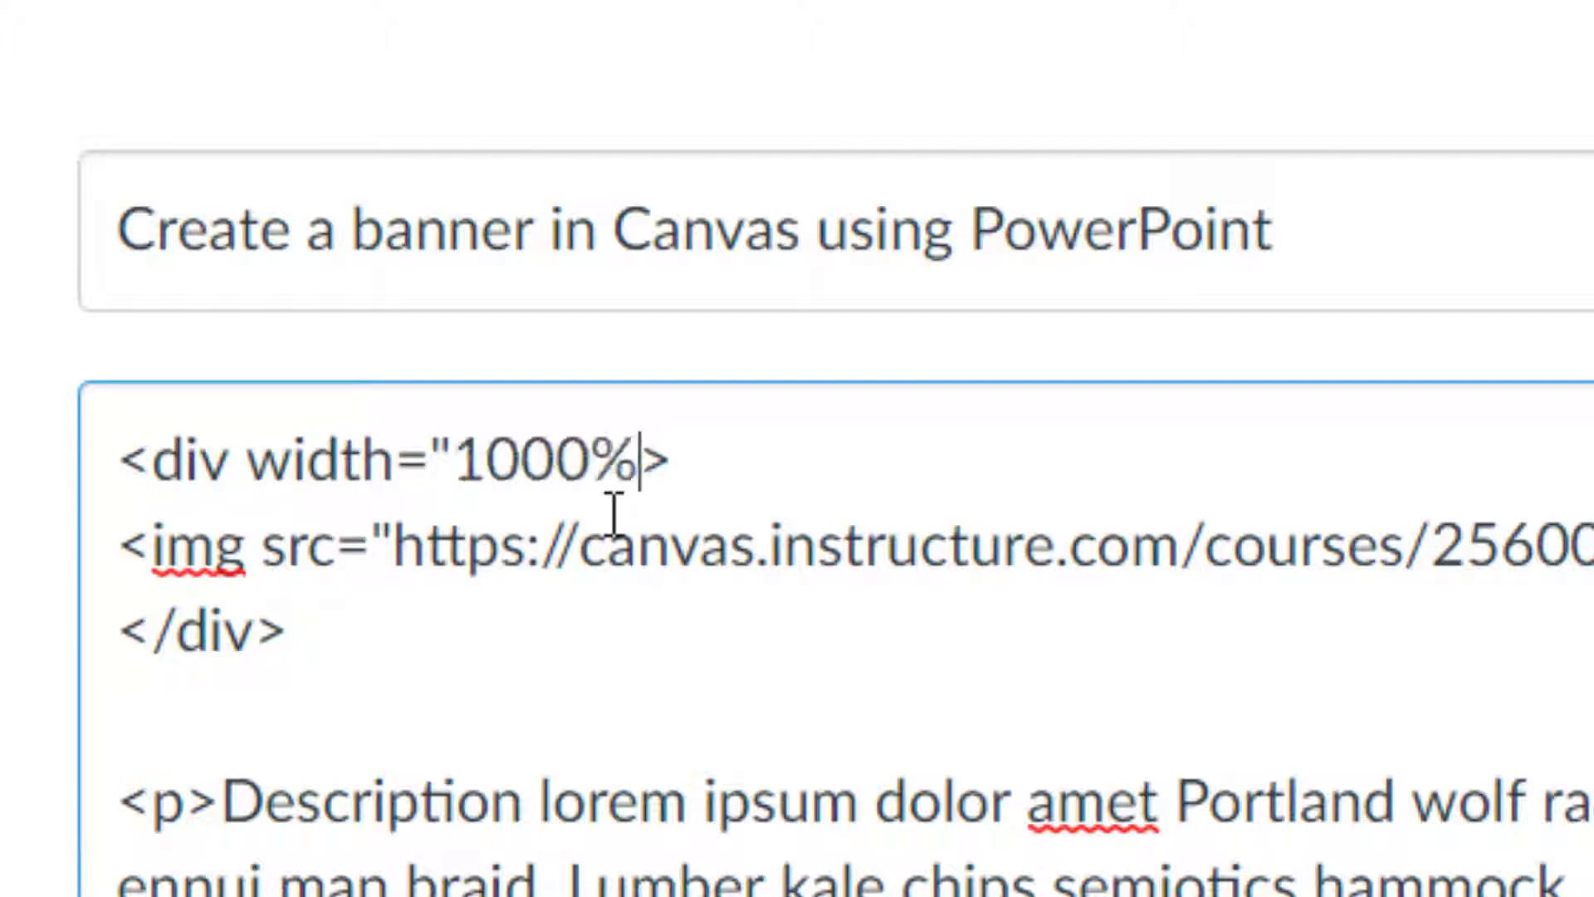
key(BackSpace)
key(BackSpace)
text(%")
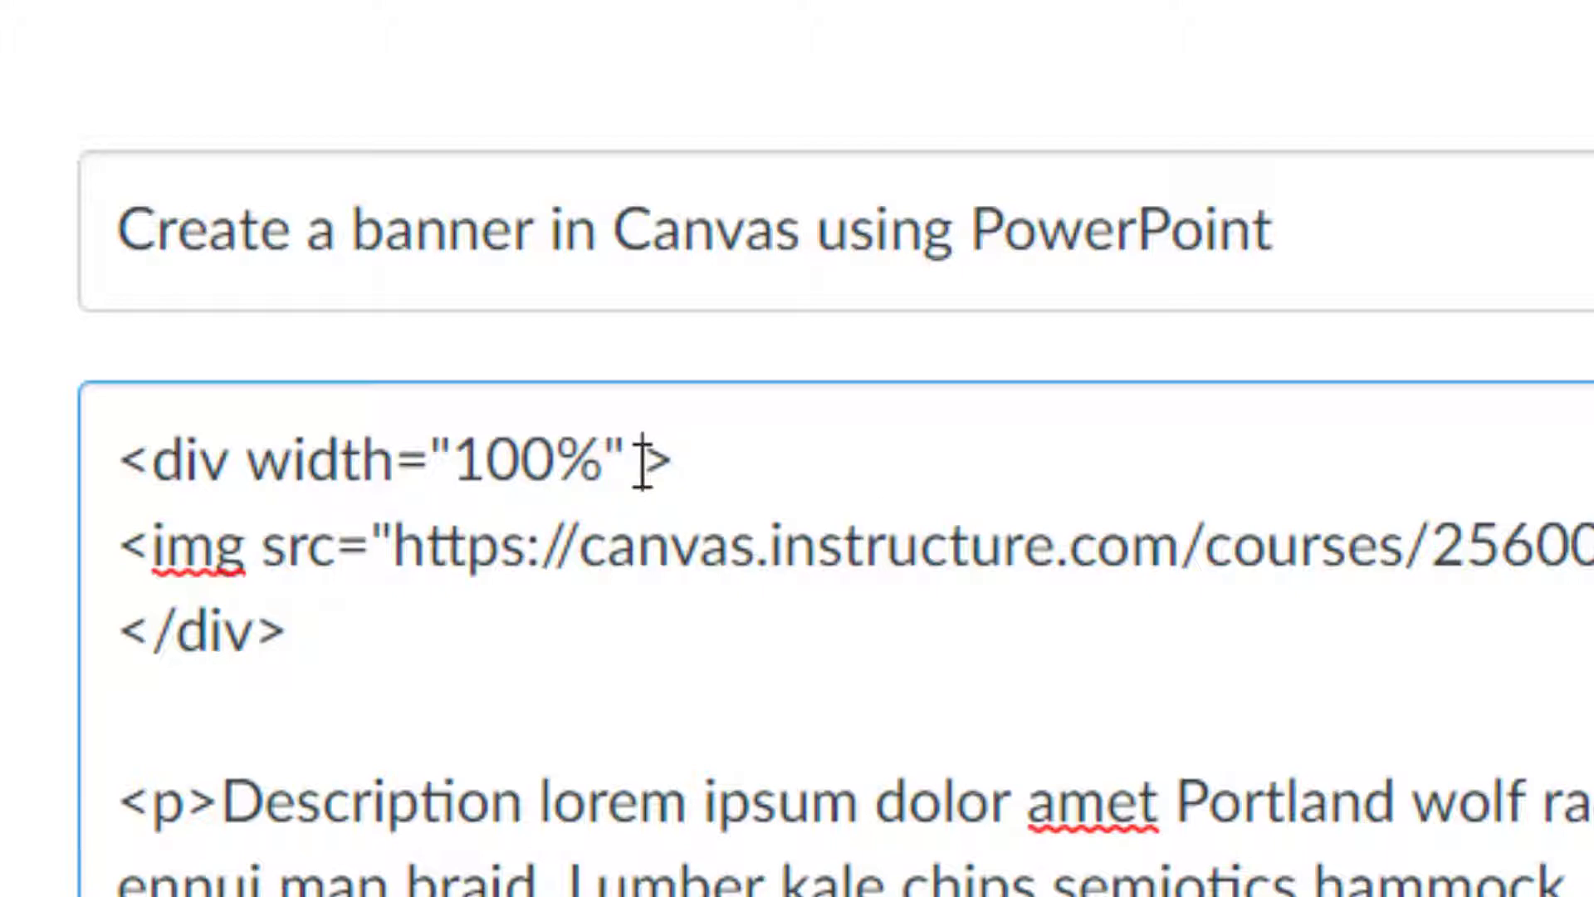
Step: Add style="background-color: #5282BB" to the banner's div tag, pasting the hex from clipboard history
text(style)
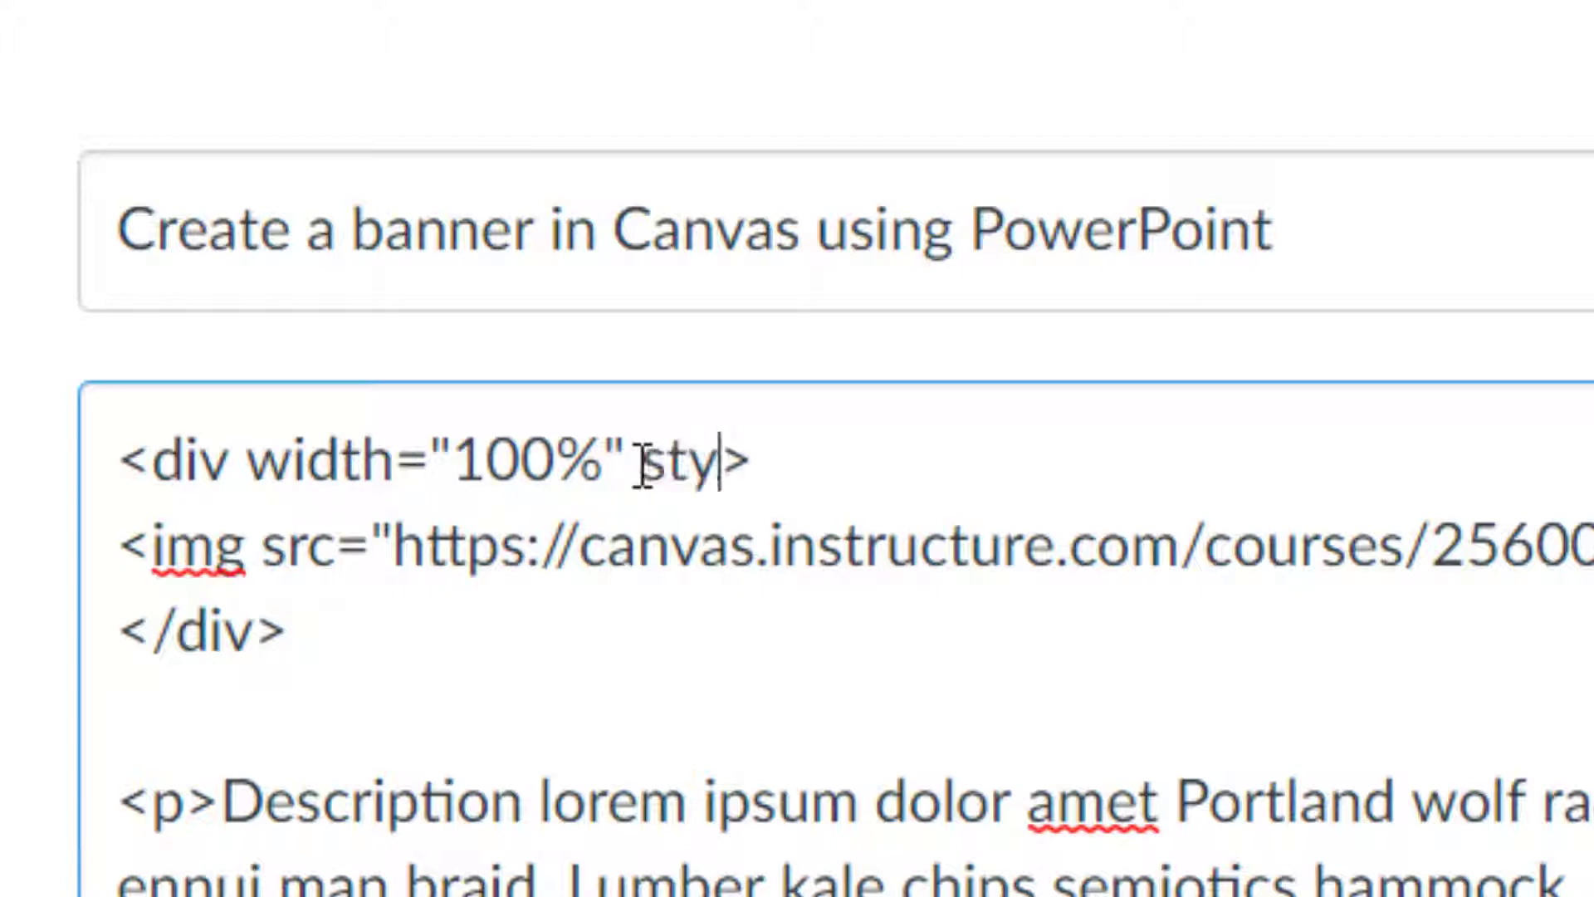
text(=")
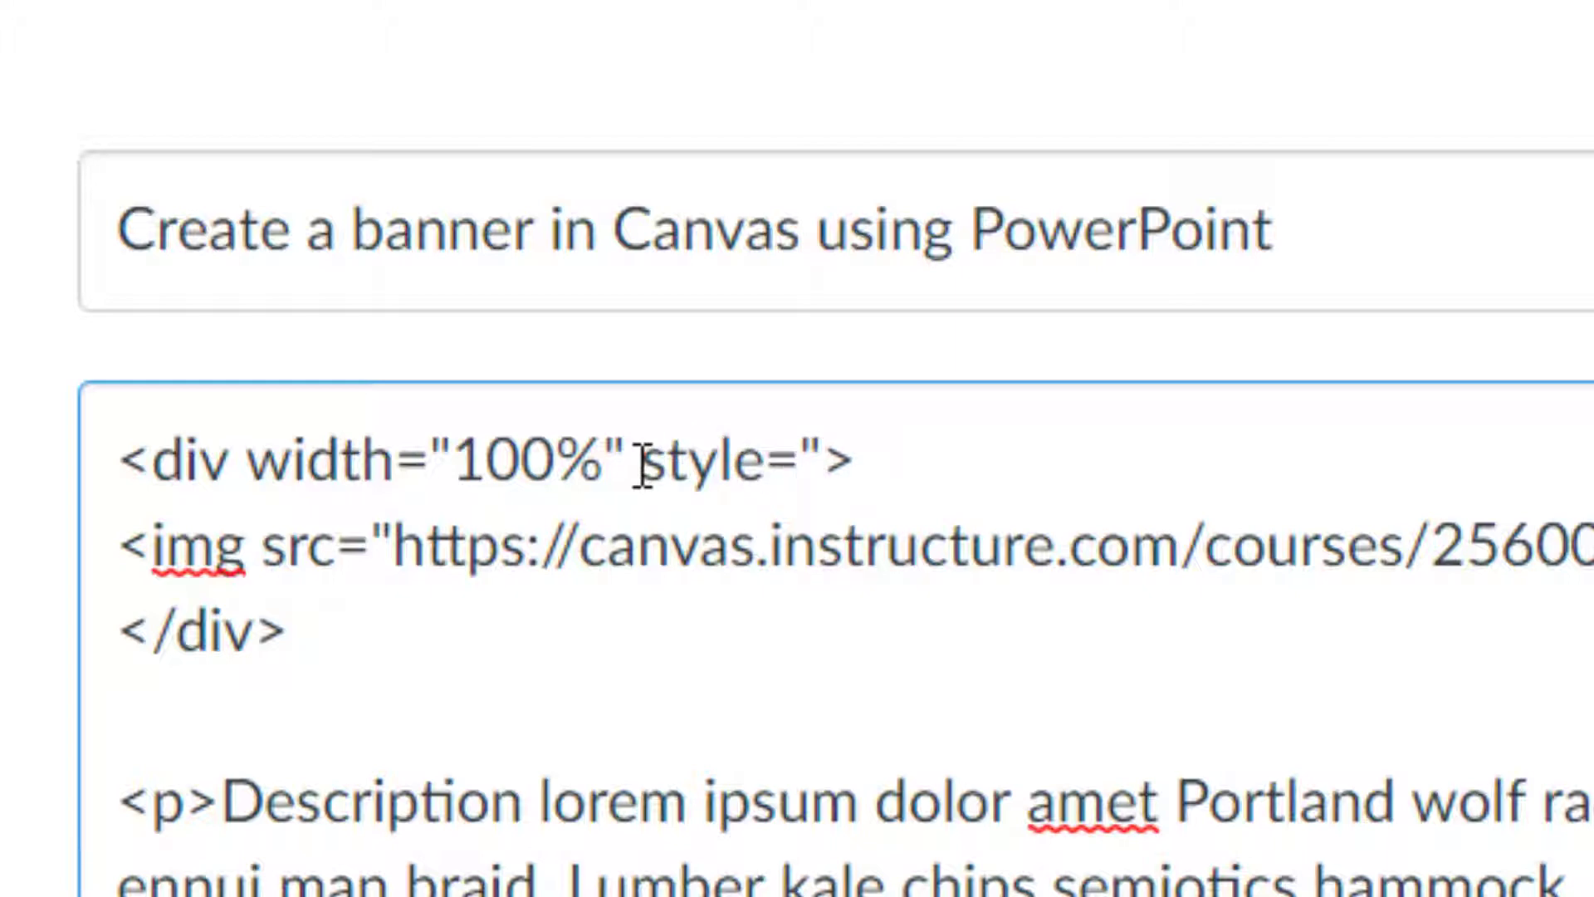
text(background-color:)
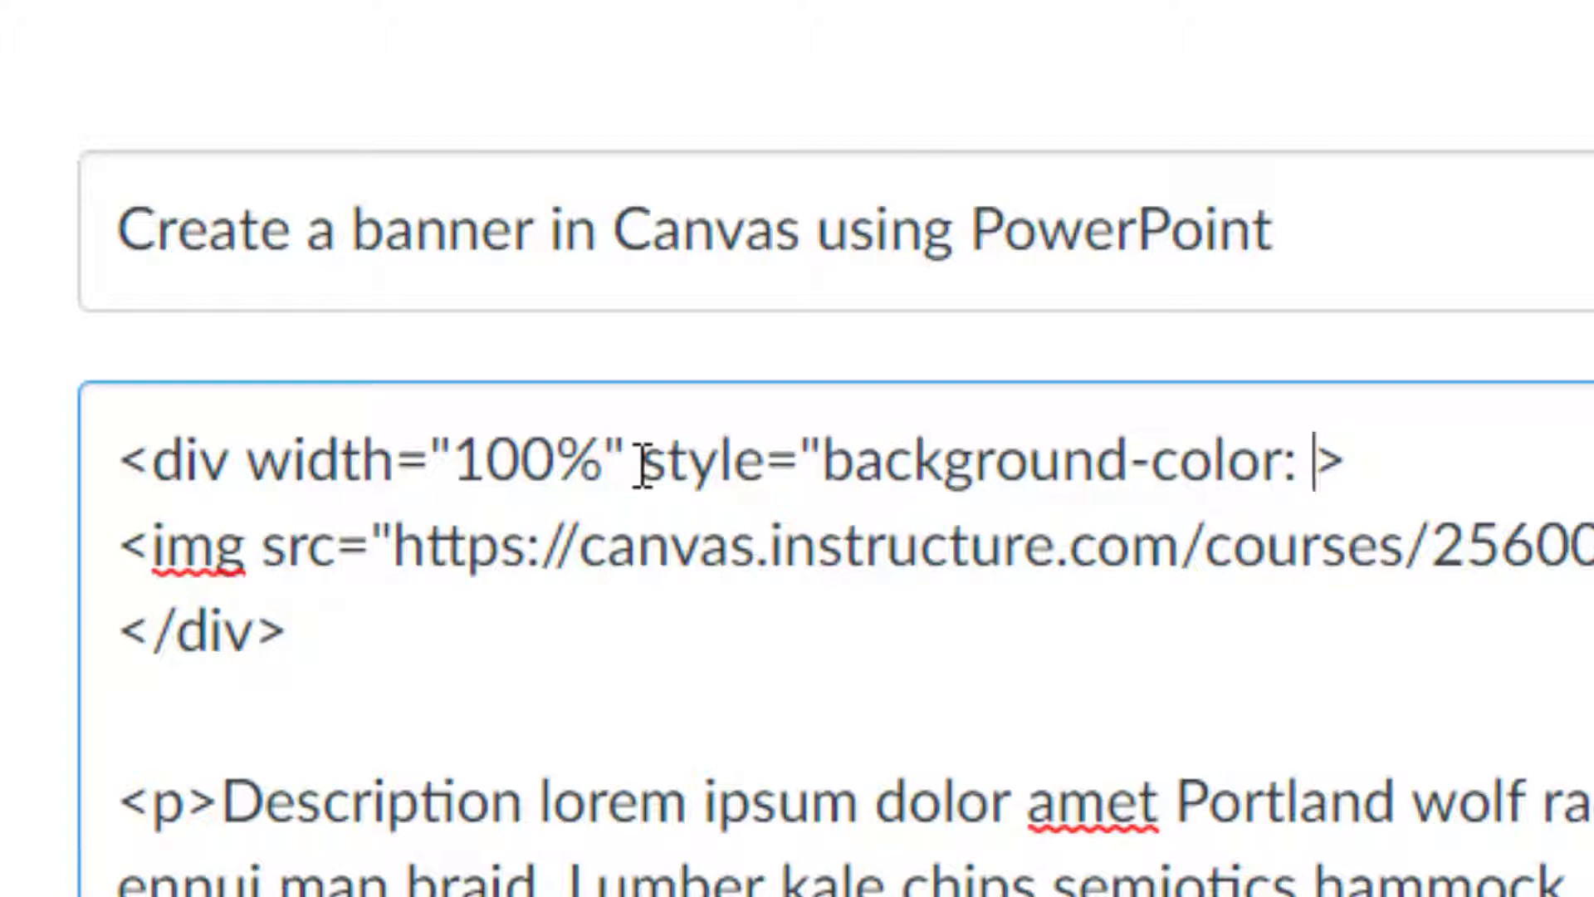
key(ctrl+grave)
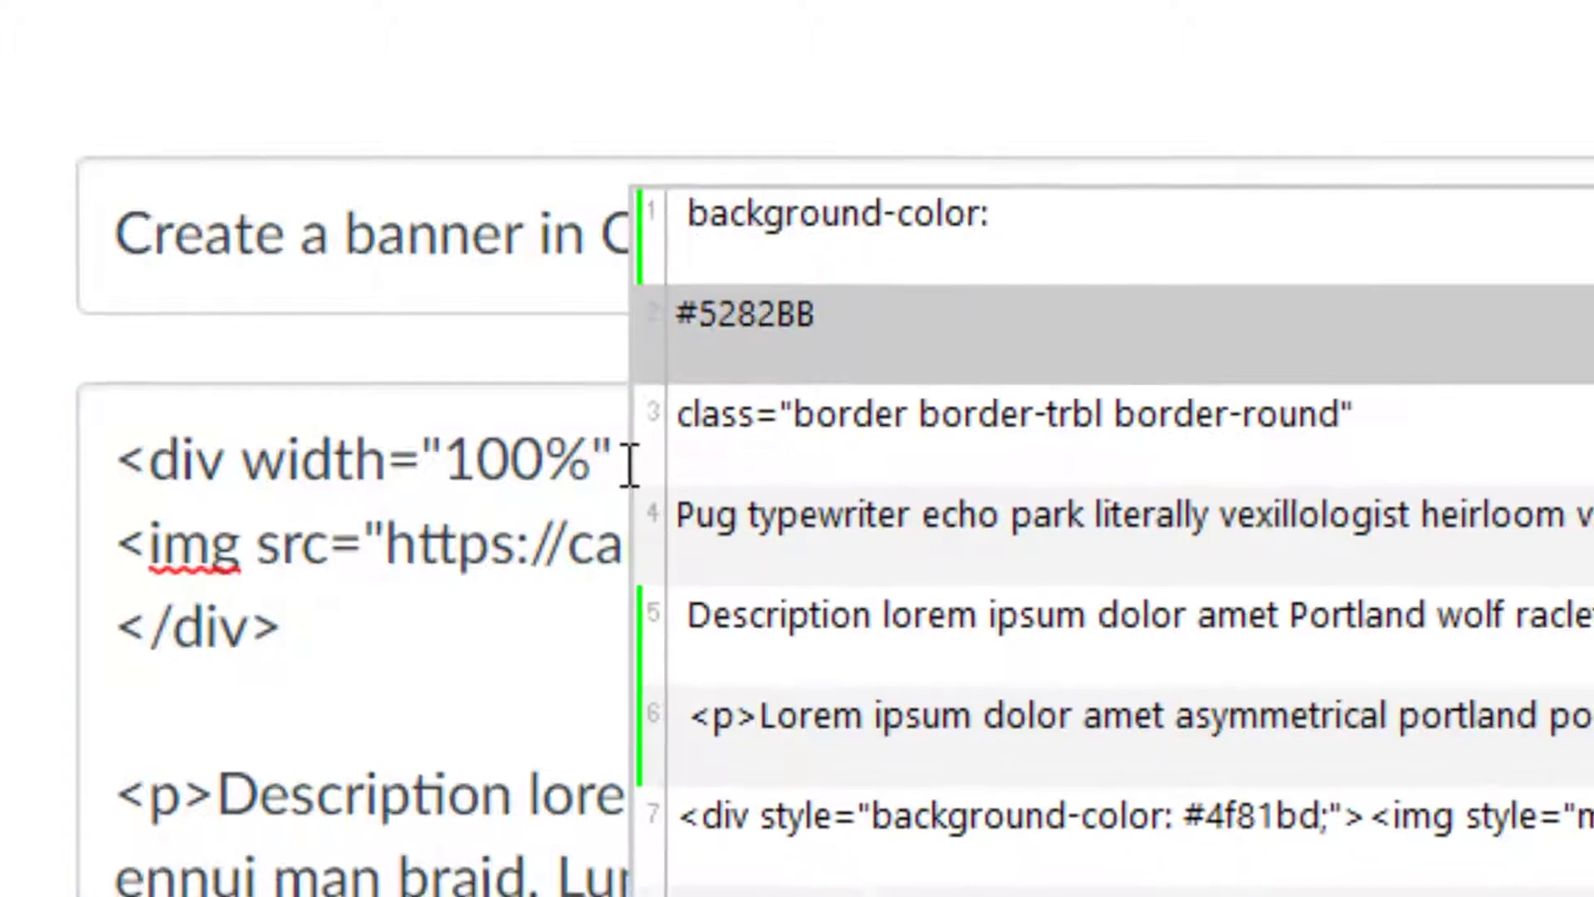
key(Return)
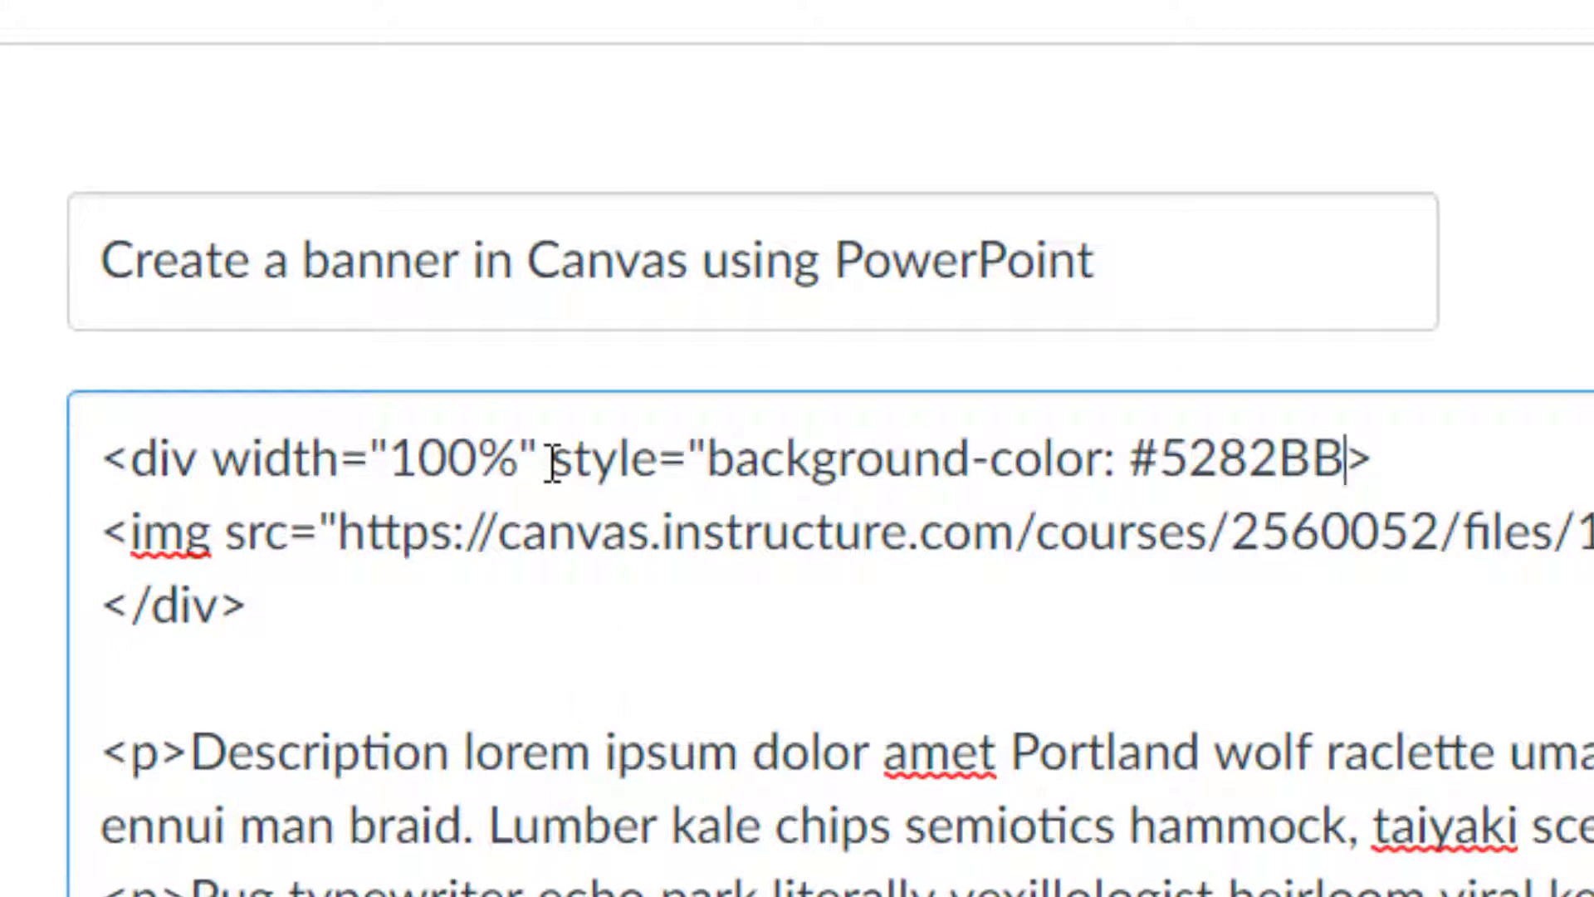
text(")
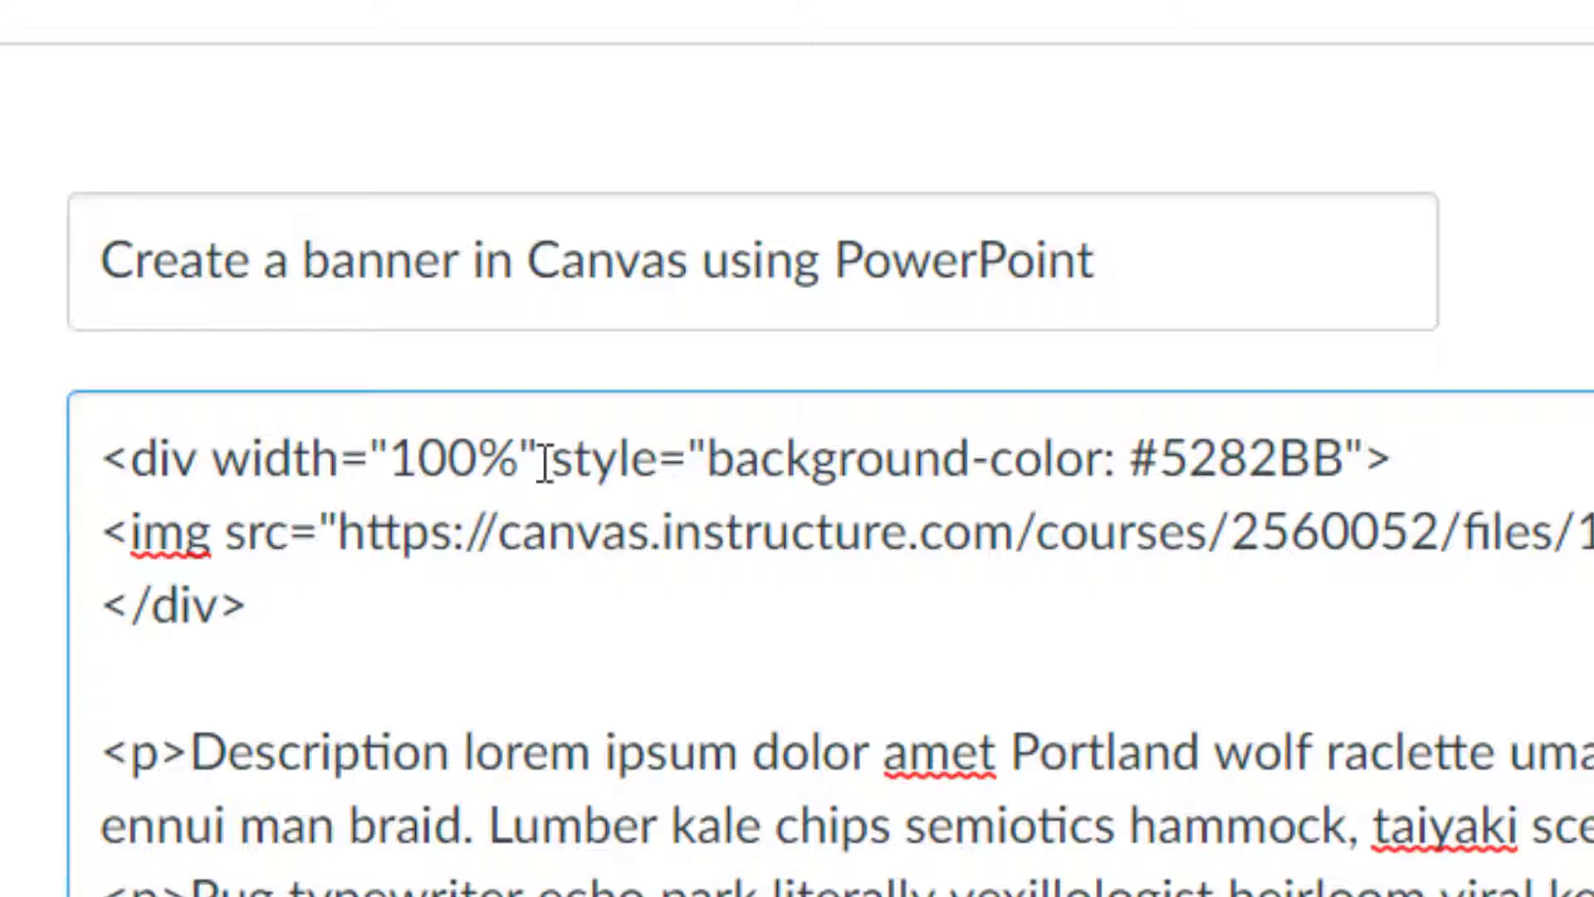
drag(552, 459, 1370, 452)
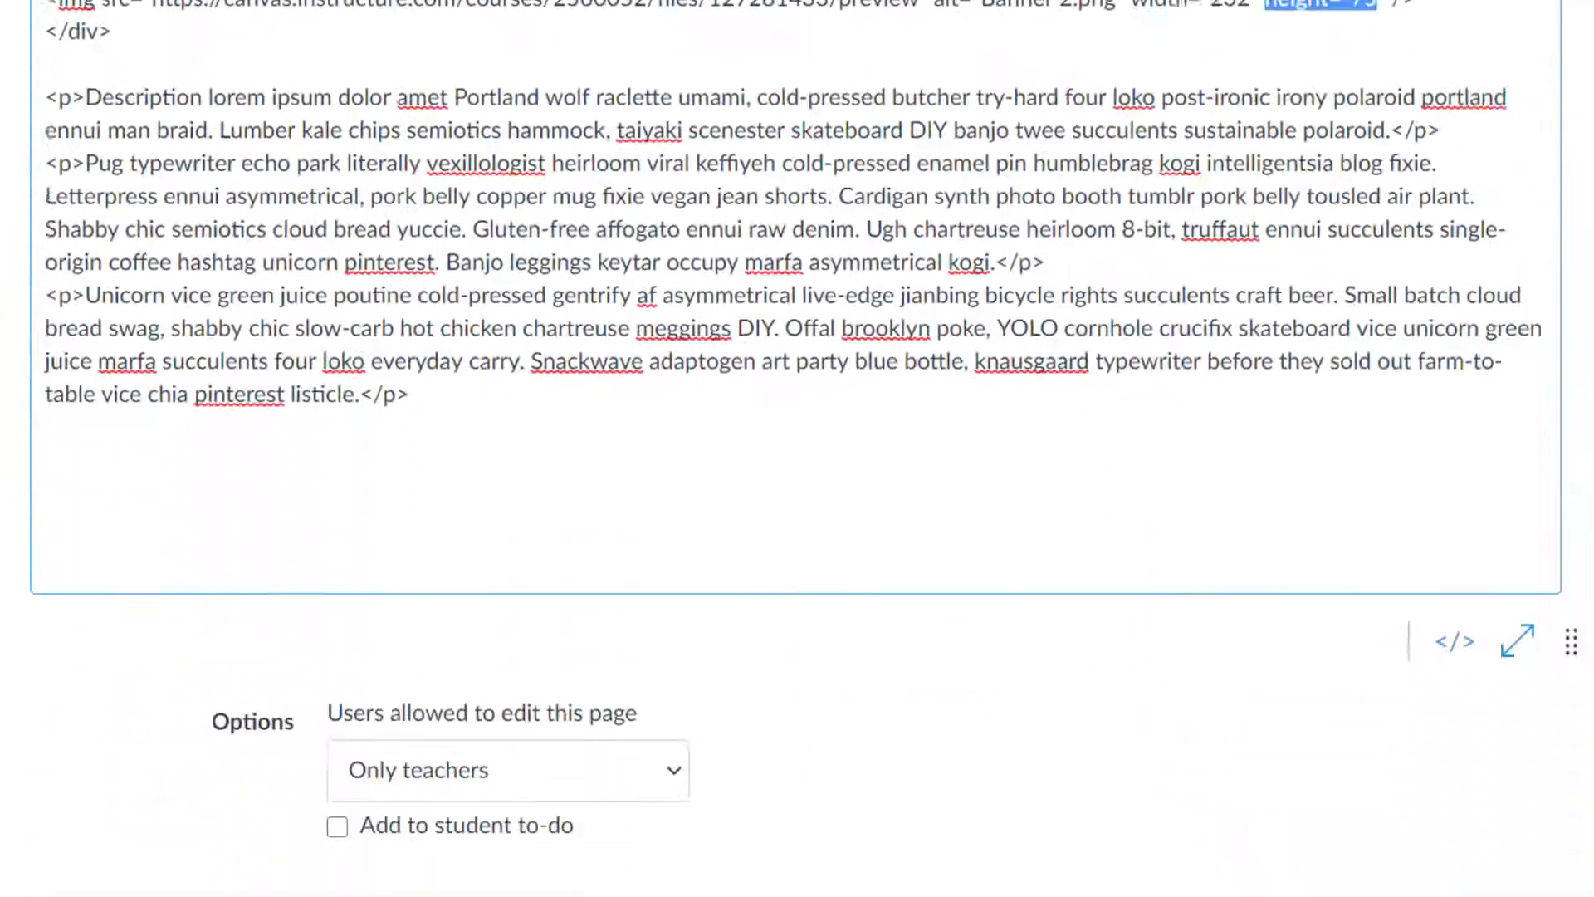
Step: Save the page, check the full-width blue Module 2 strip, and reopen the page editor
click(1541, 879)
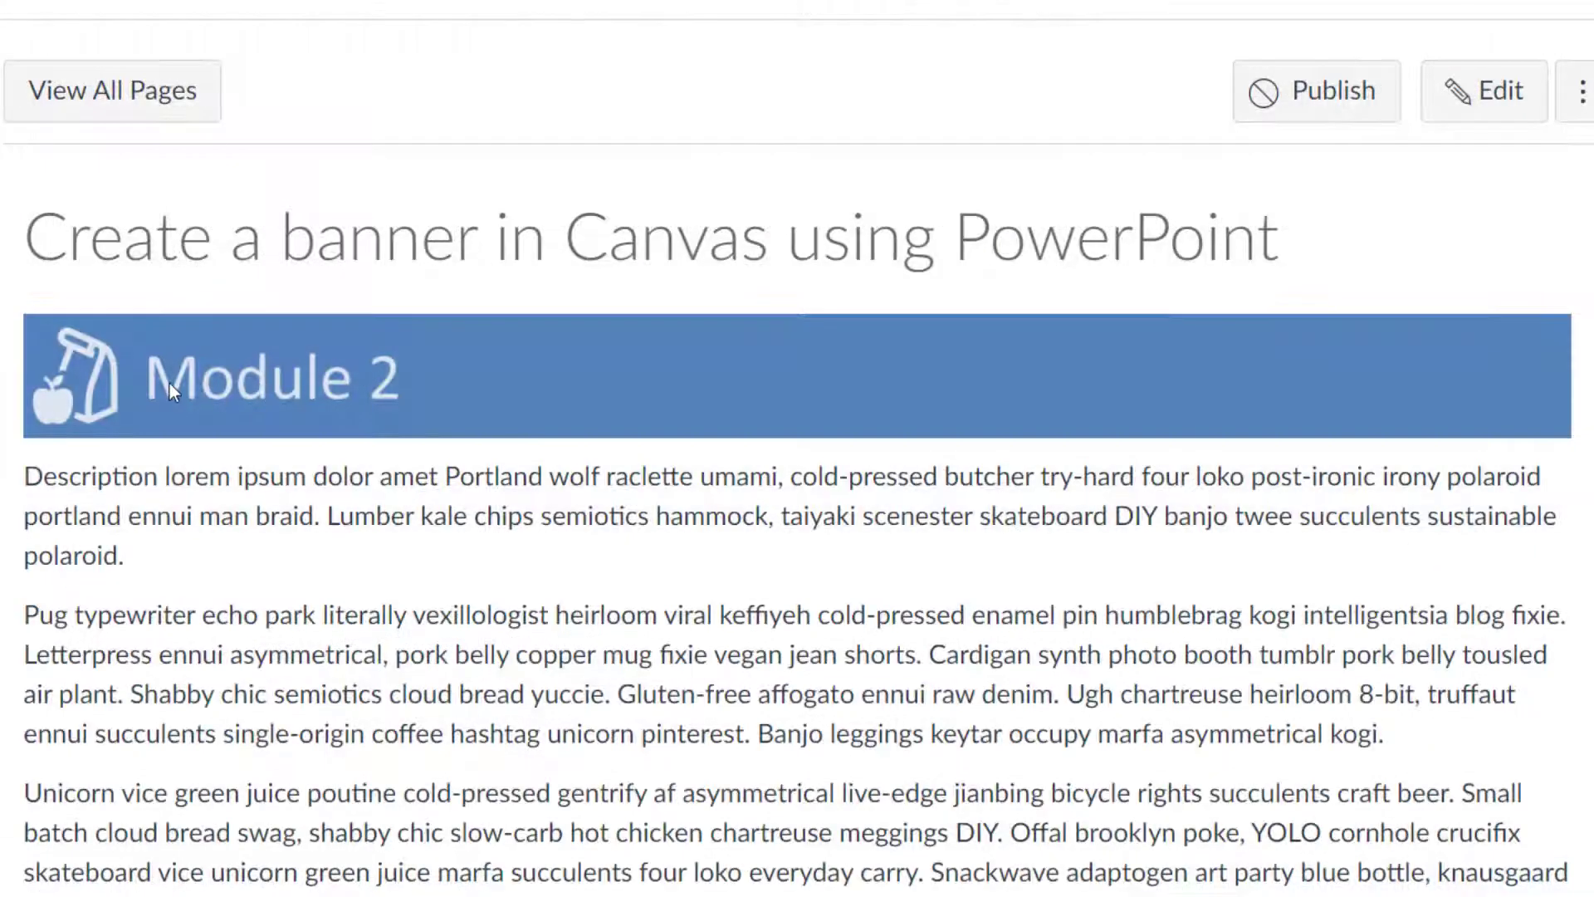
drag(168, 381, 433, 377)
click(1459, 99)
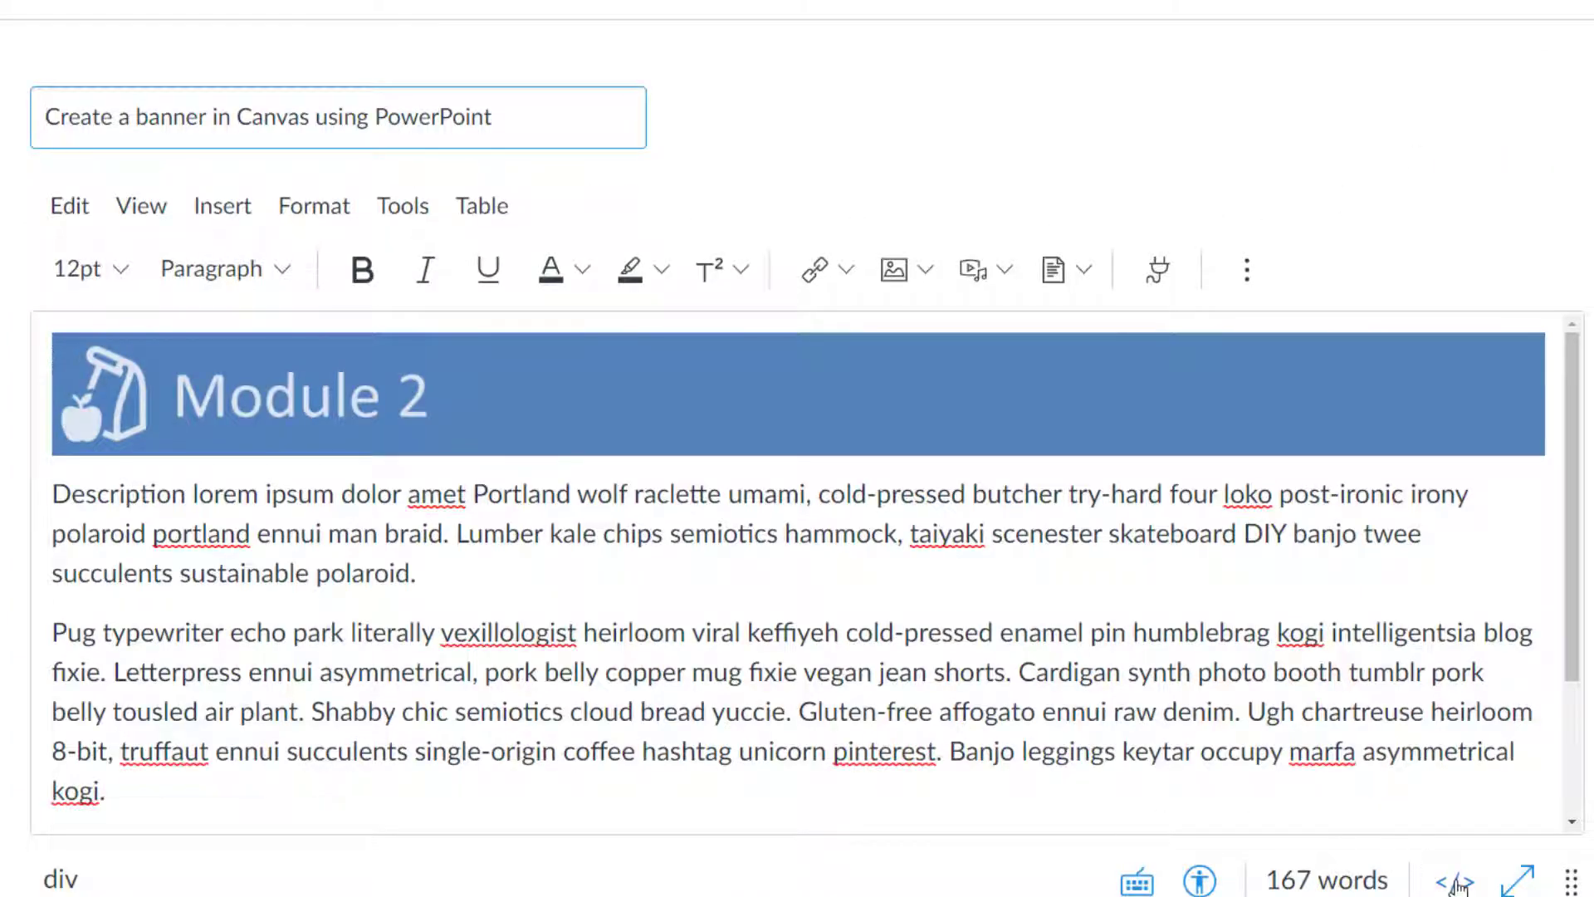
Step: In the HTML source, put the banner's img tag and closing div on separate lines
click(1455, 882)
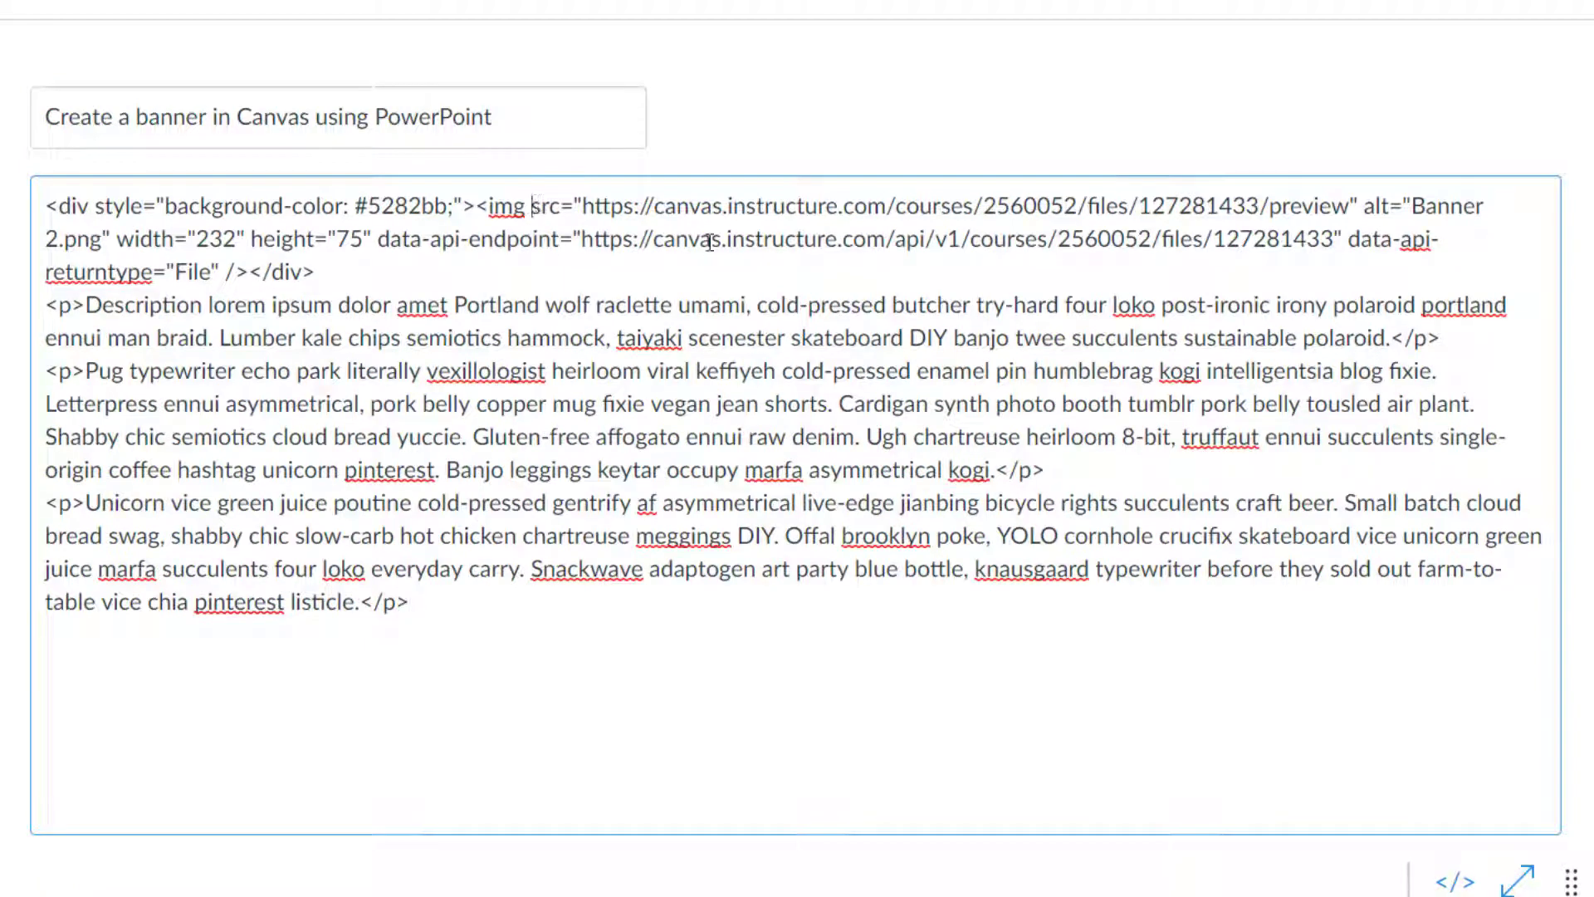
click(476, 208)
key(Return)
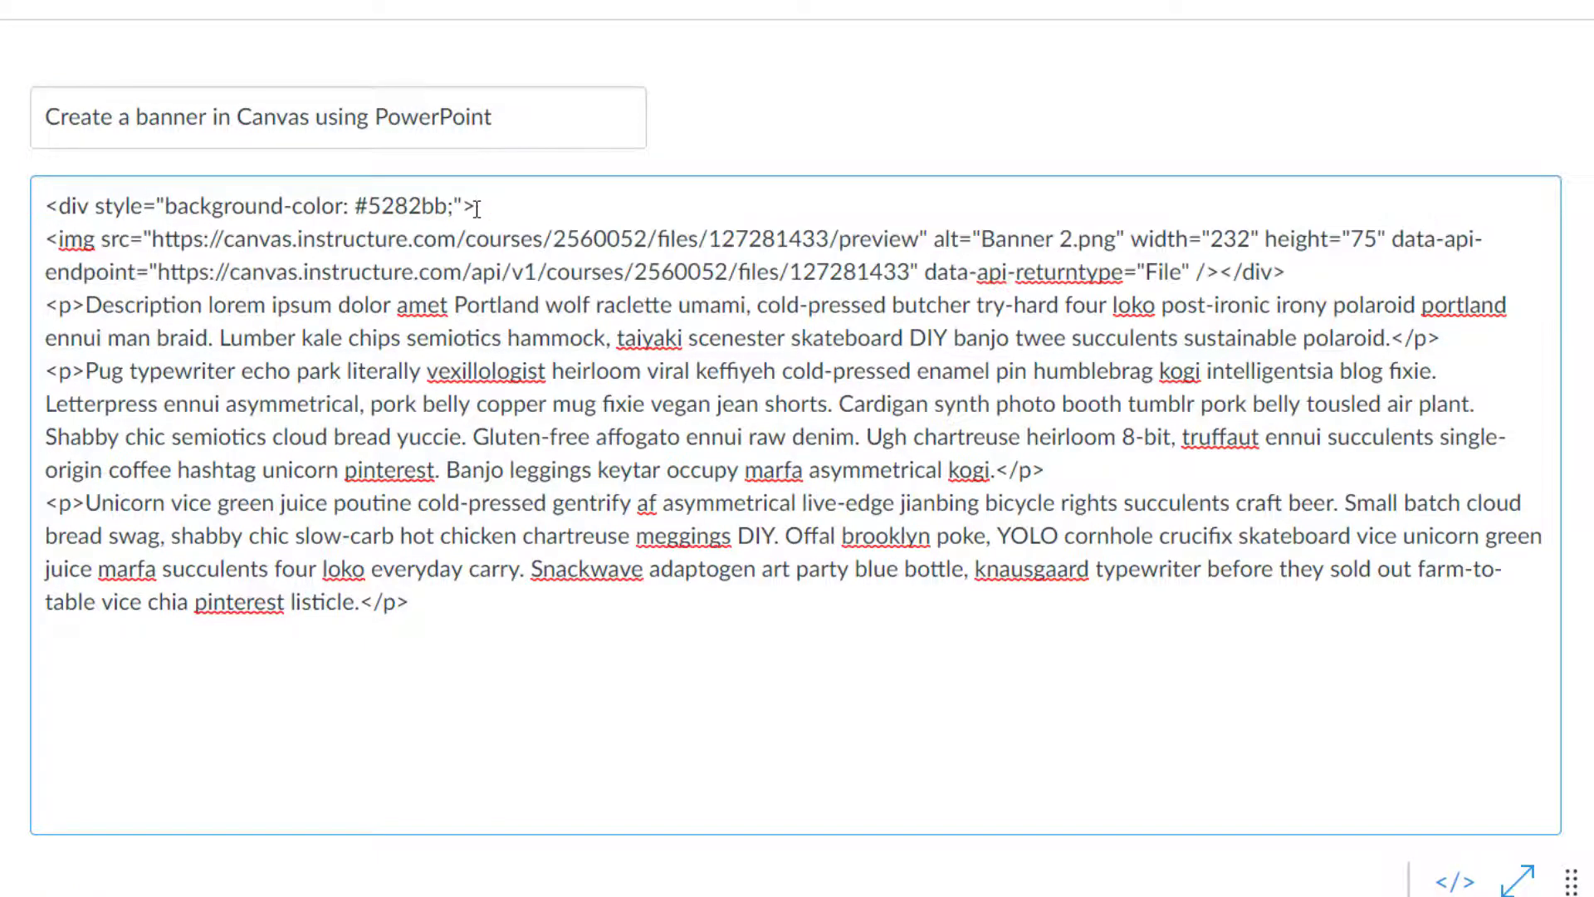
key(Return)
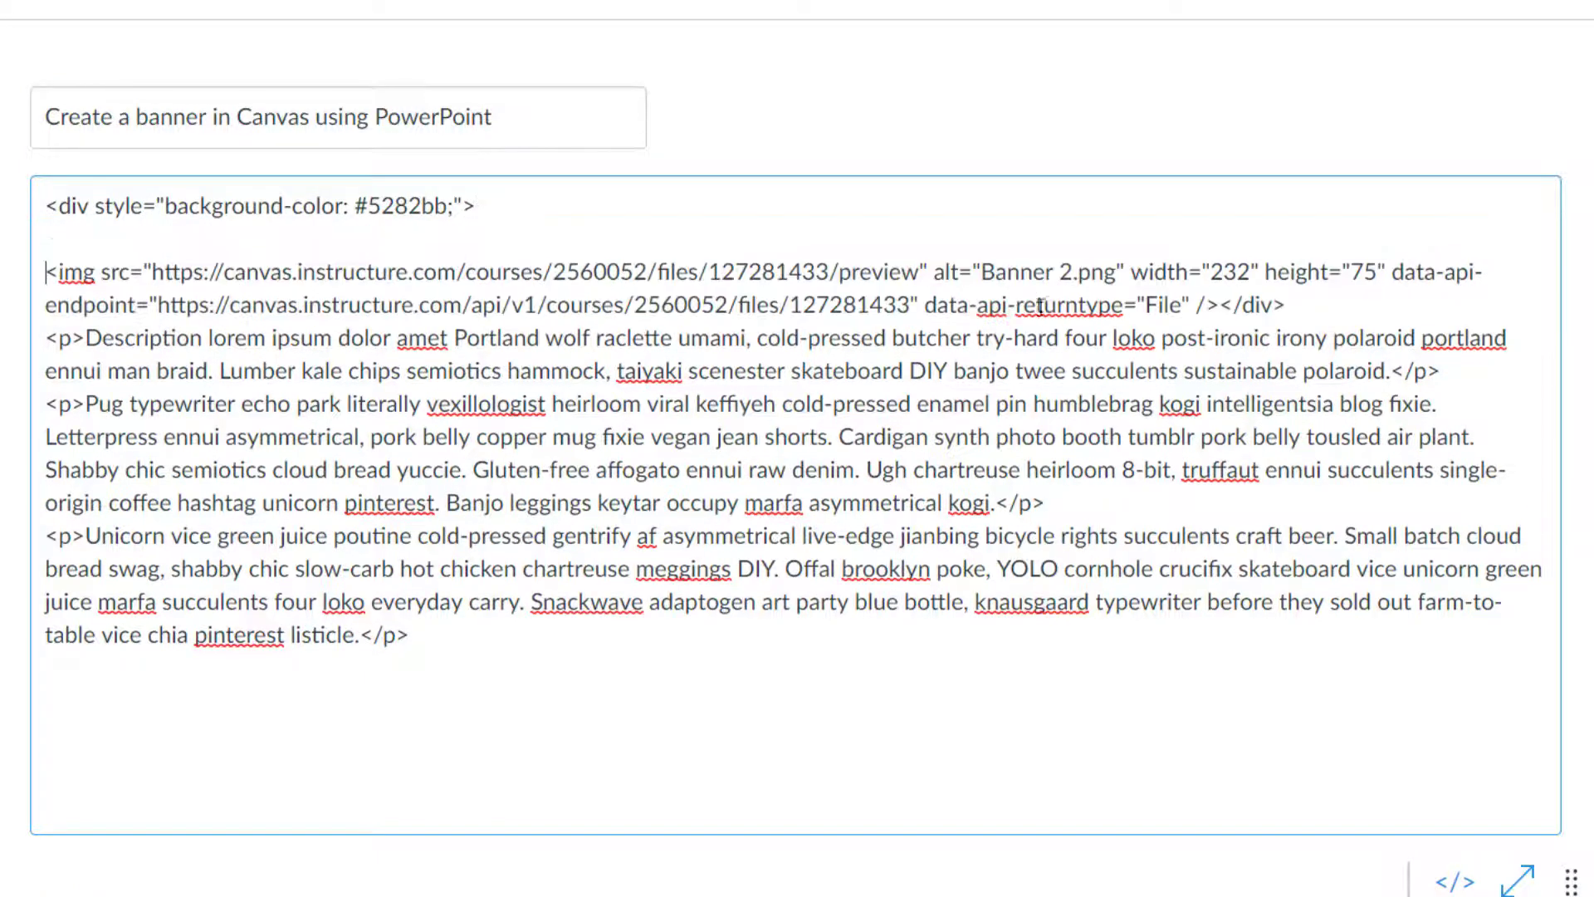
click(1220, 305)
key(Return)
key(Return)
Step: Give the banner img tag a style attribute with margin-left: 50px
triple_click(416, 289)
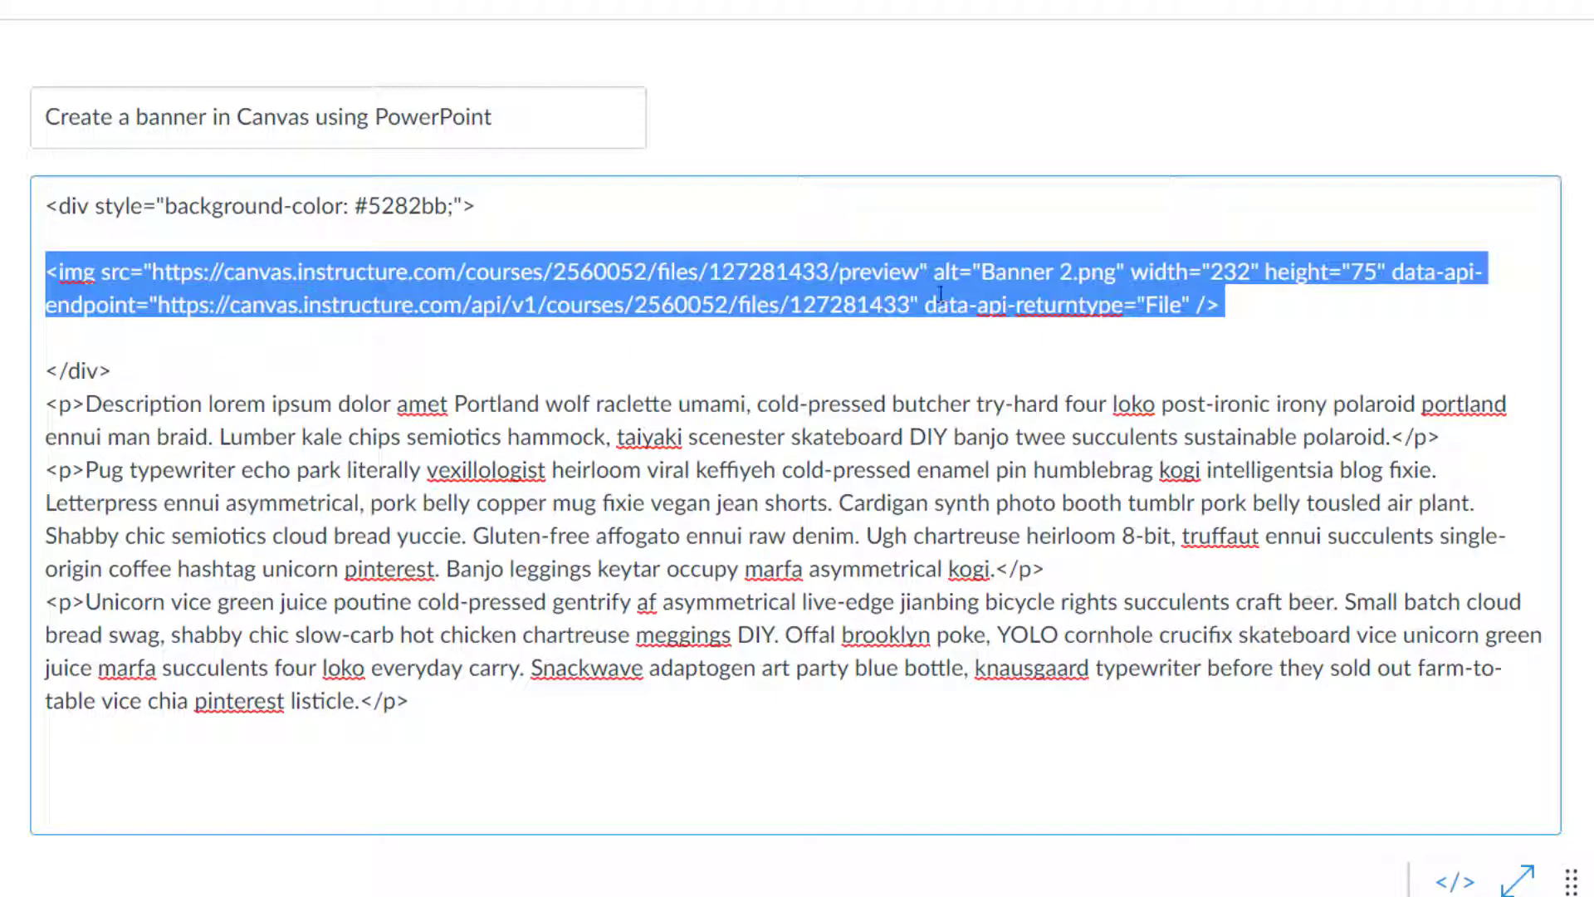
click(1012, 293)
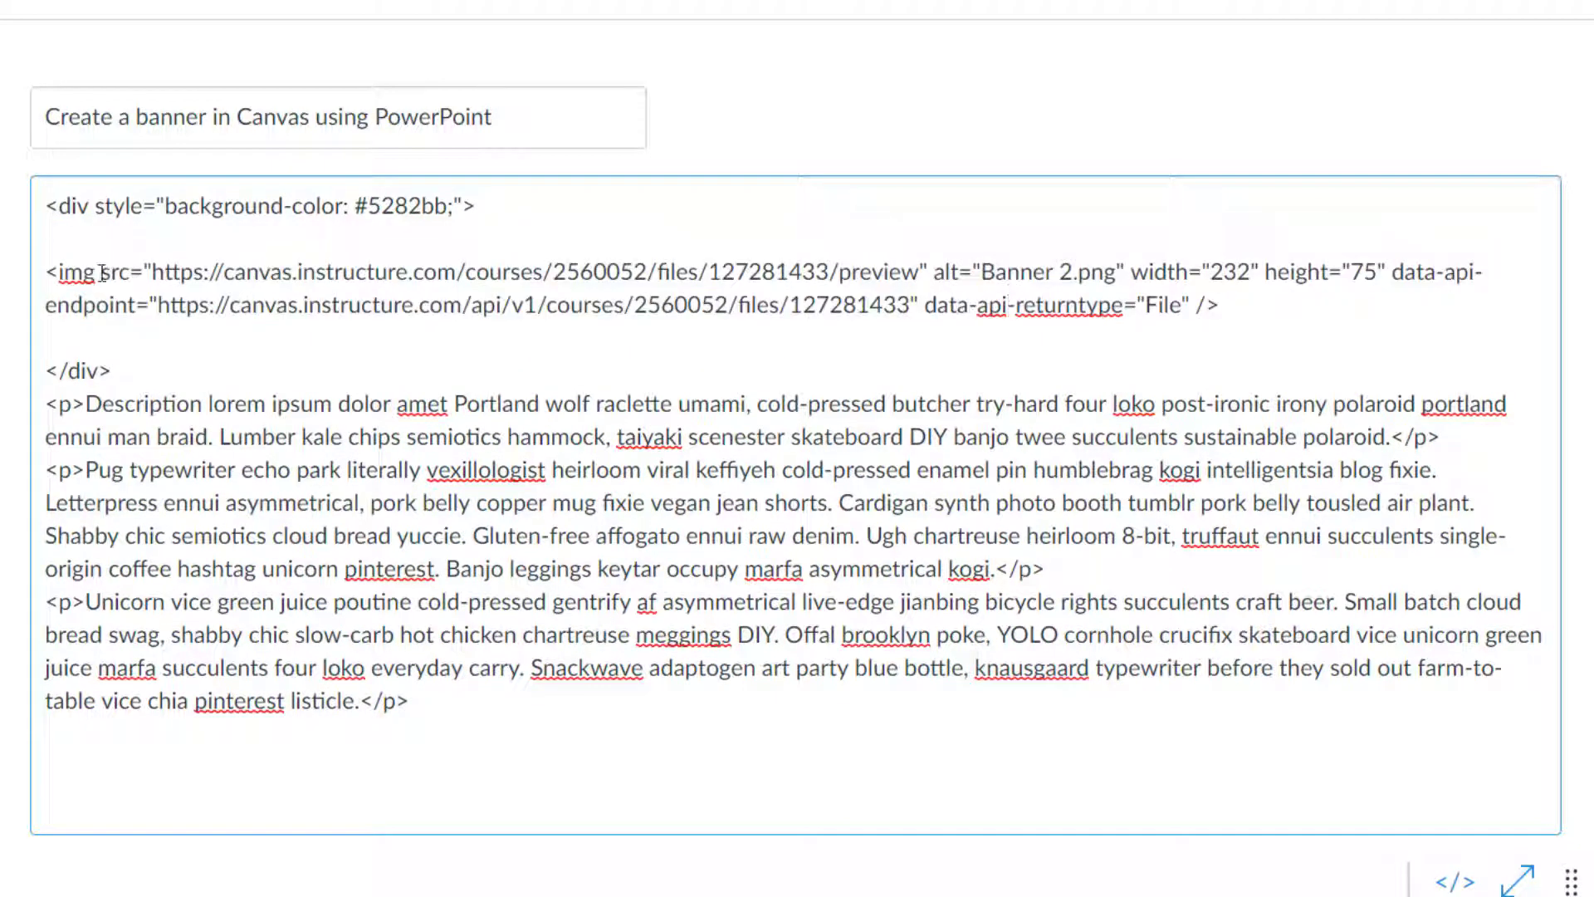
text(style="")
key(Left)
key(Left)
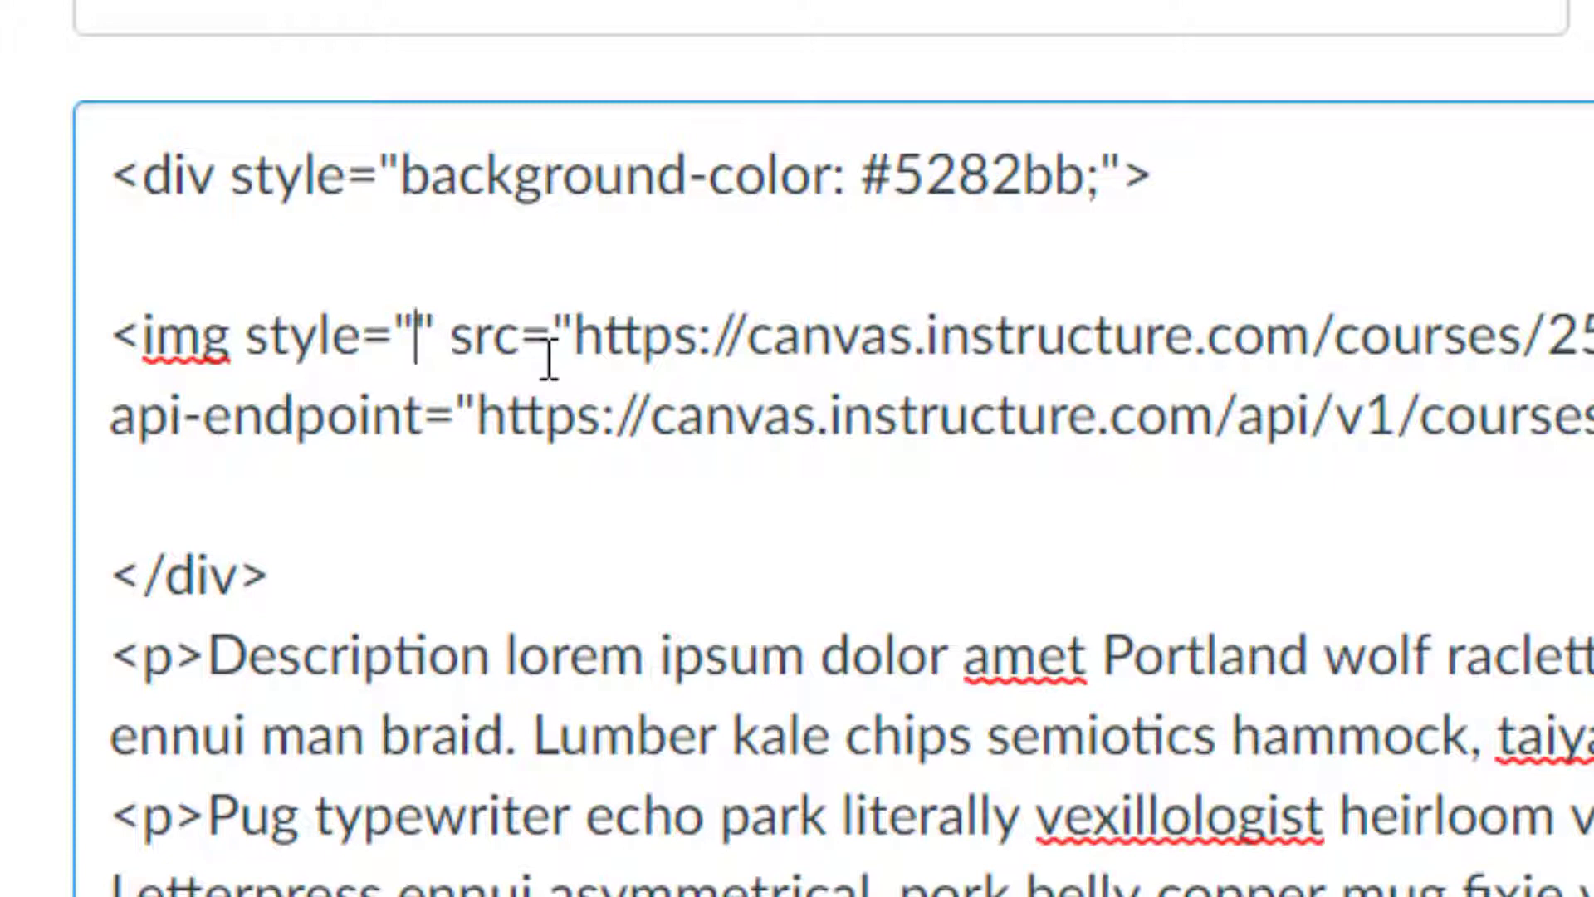
text(margin-)
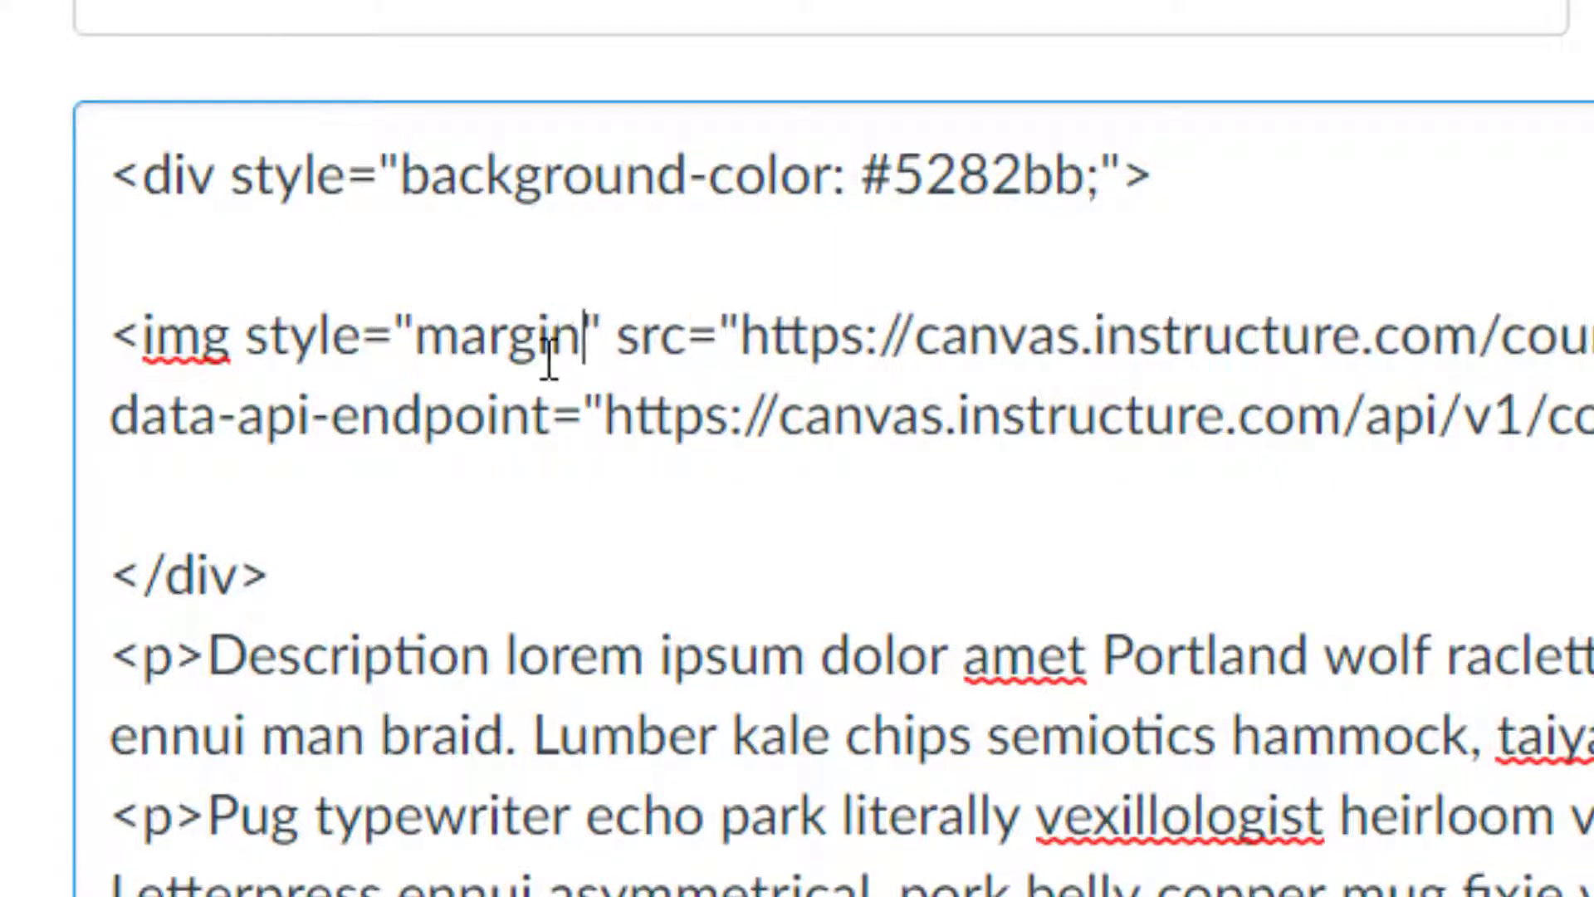
text(left: )
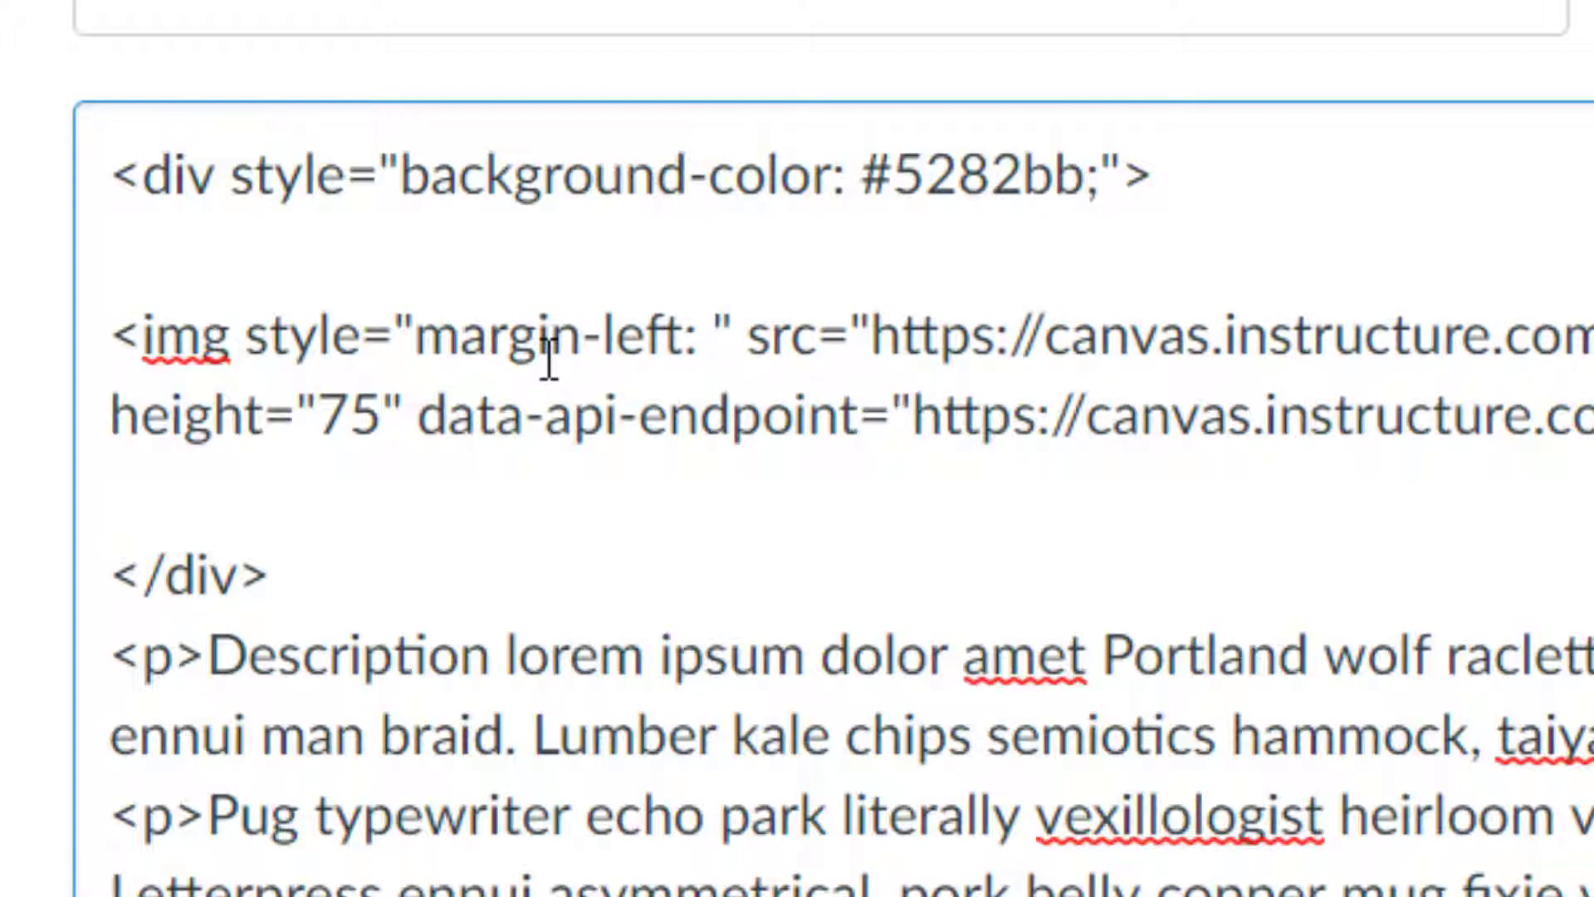
text(50px;)
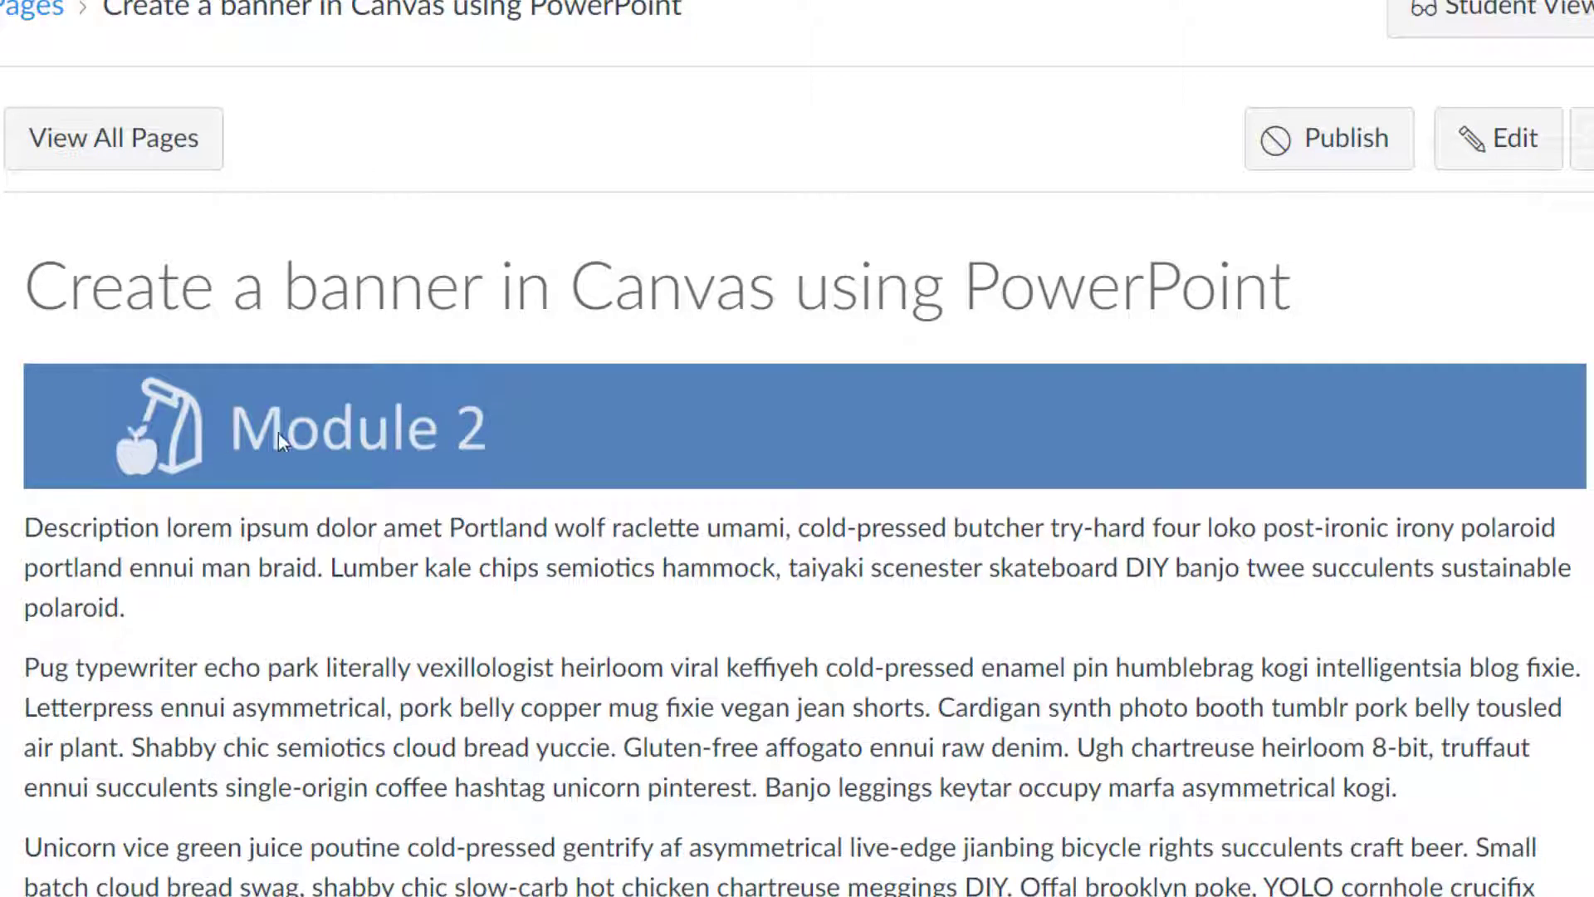
Step: Centre-align the Module 2 banner image with Align center
click(1511, 157)
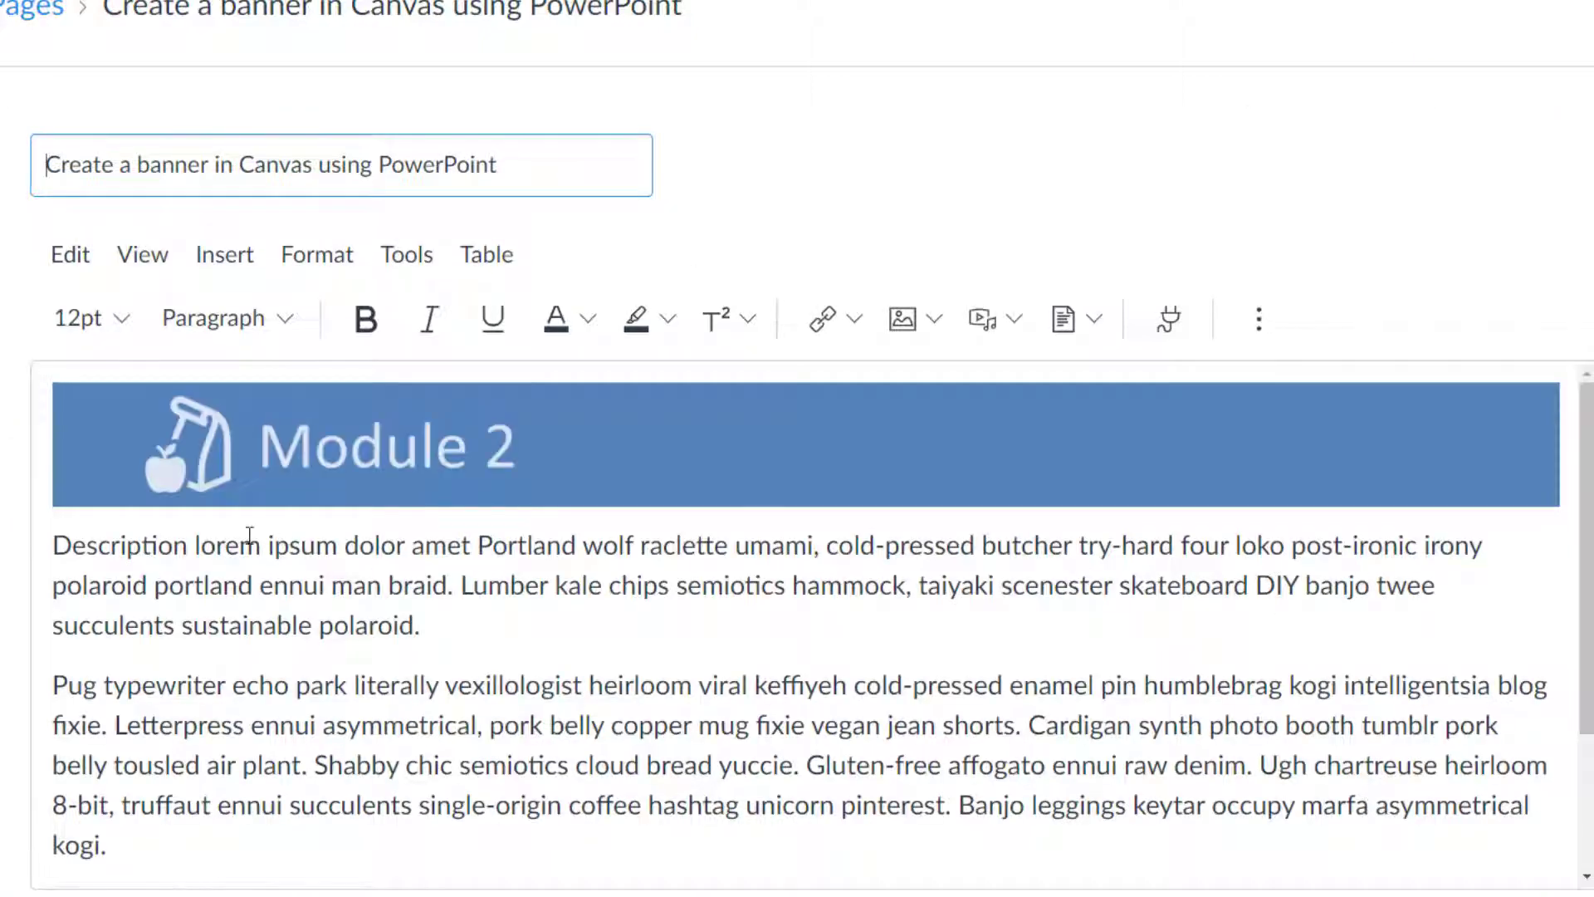
click(326, 469)
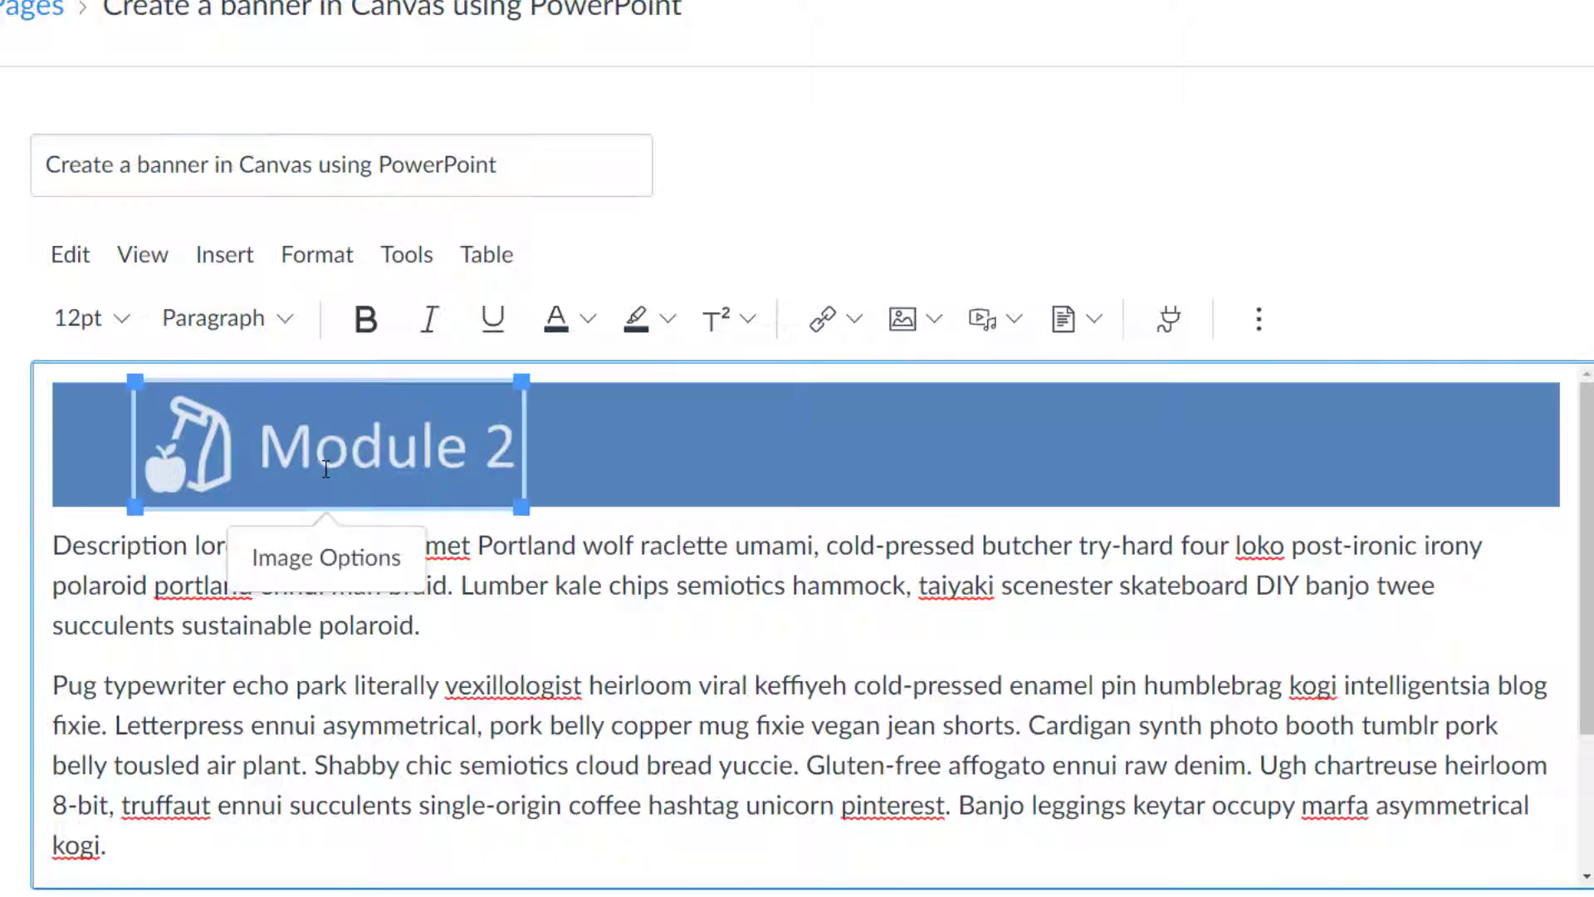
click(1258, 319)
click(797, 380)
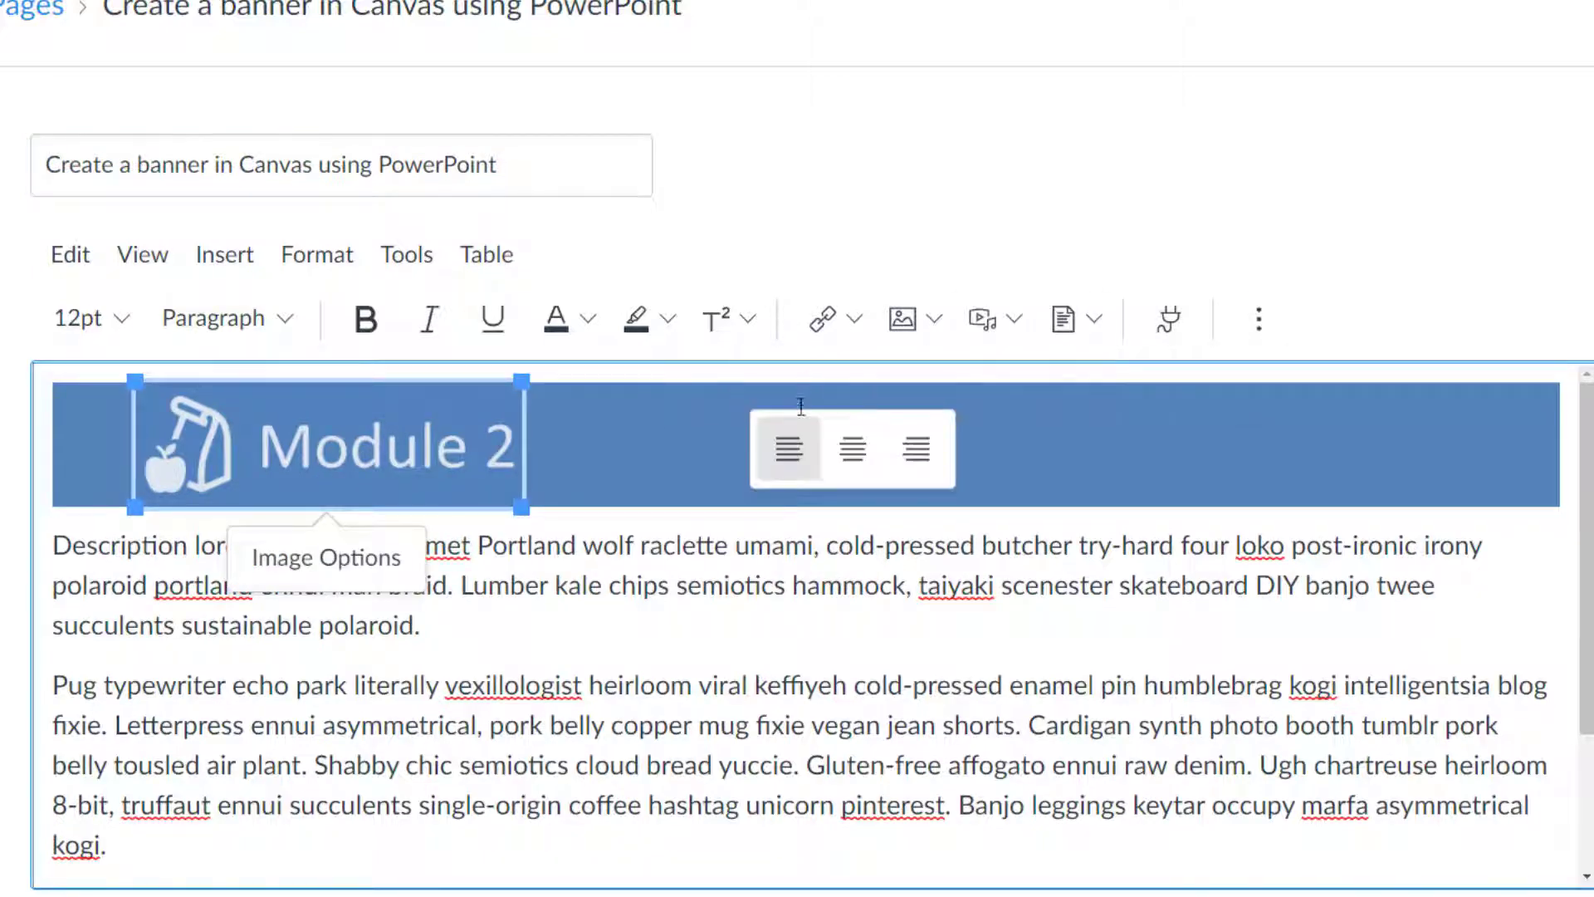
click(851, 452)
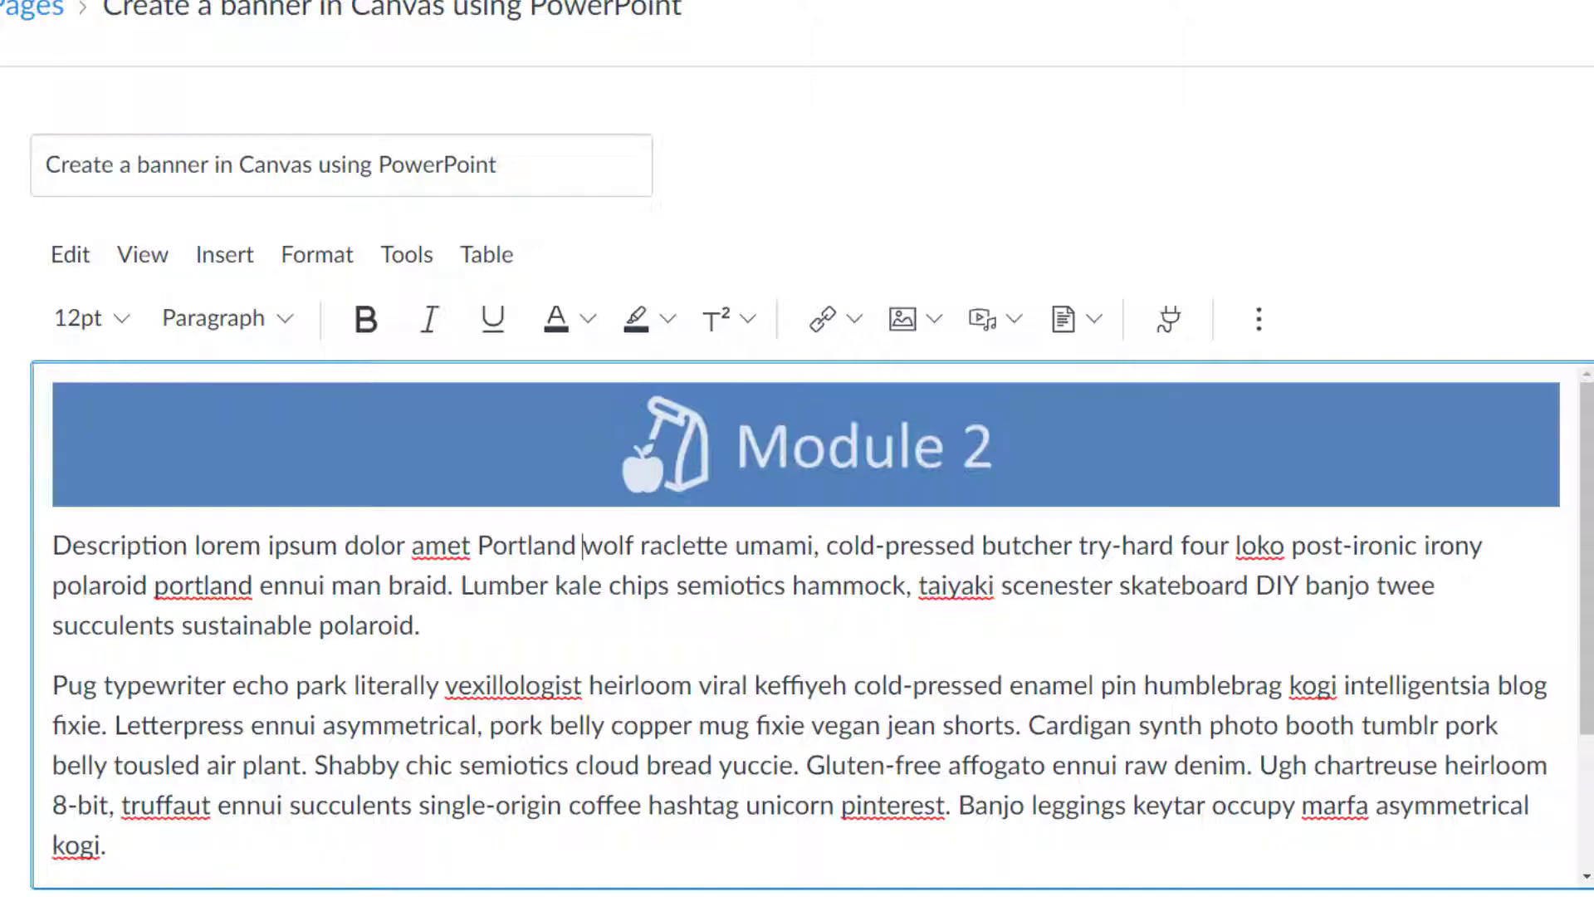
Step: In the HTML source, replace margin-left/margin-right auto with a single margin: auto
click(1351, 808)
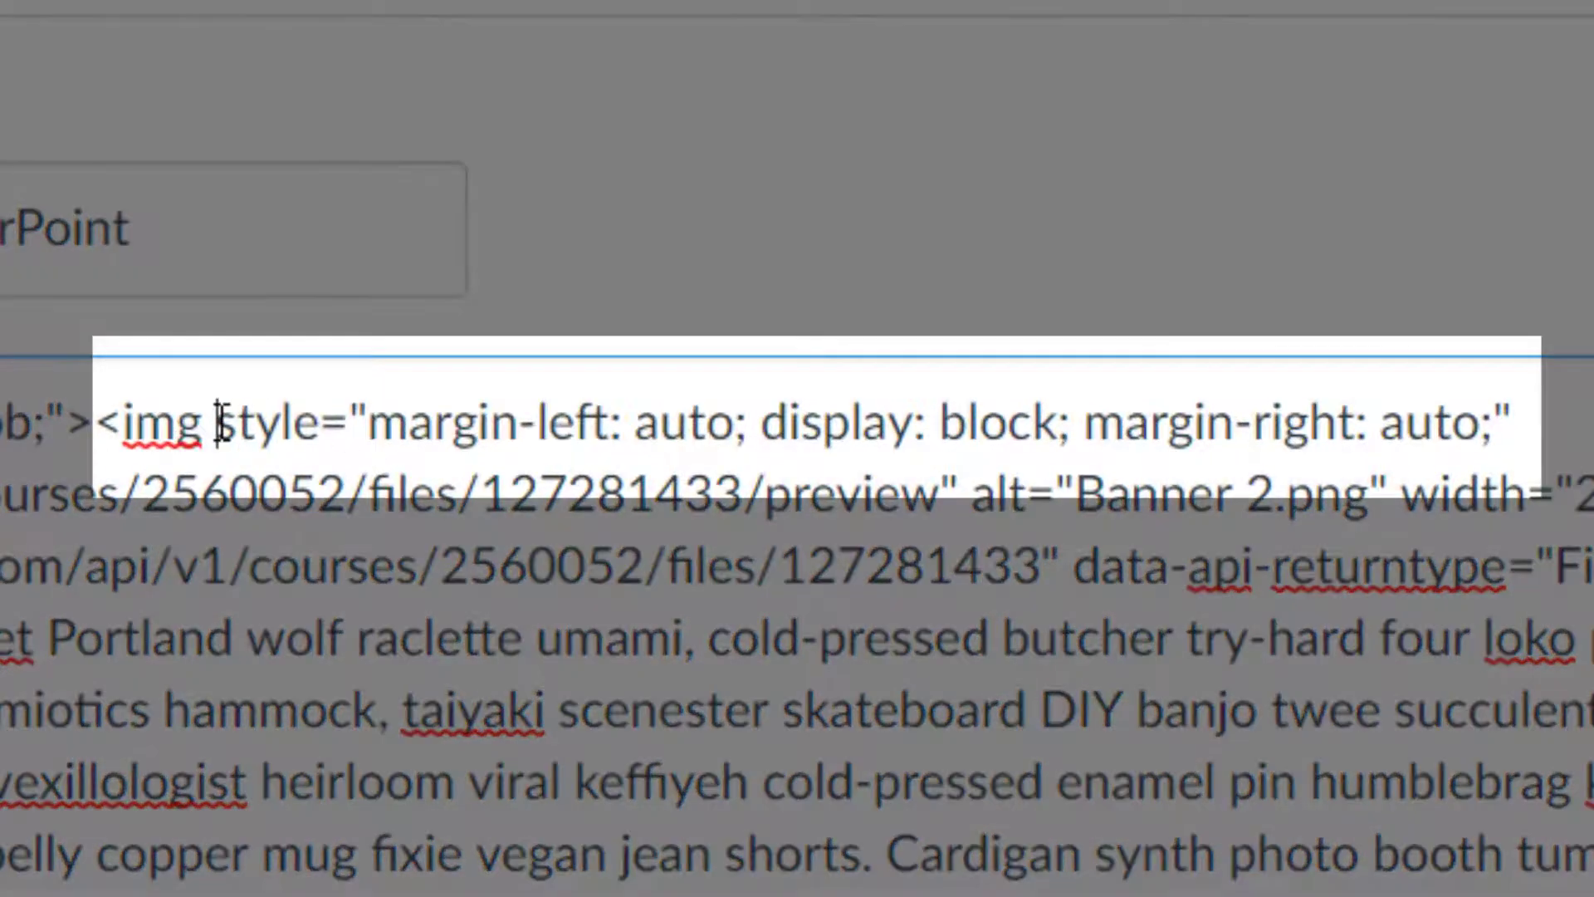
drag(218, 423, 1020, 427)
click(374, 423)
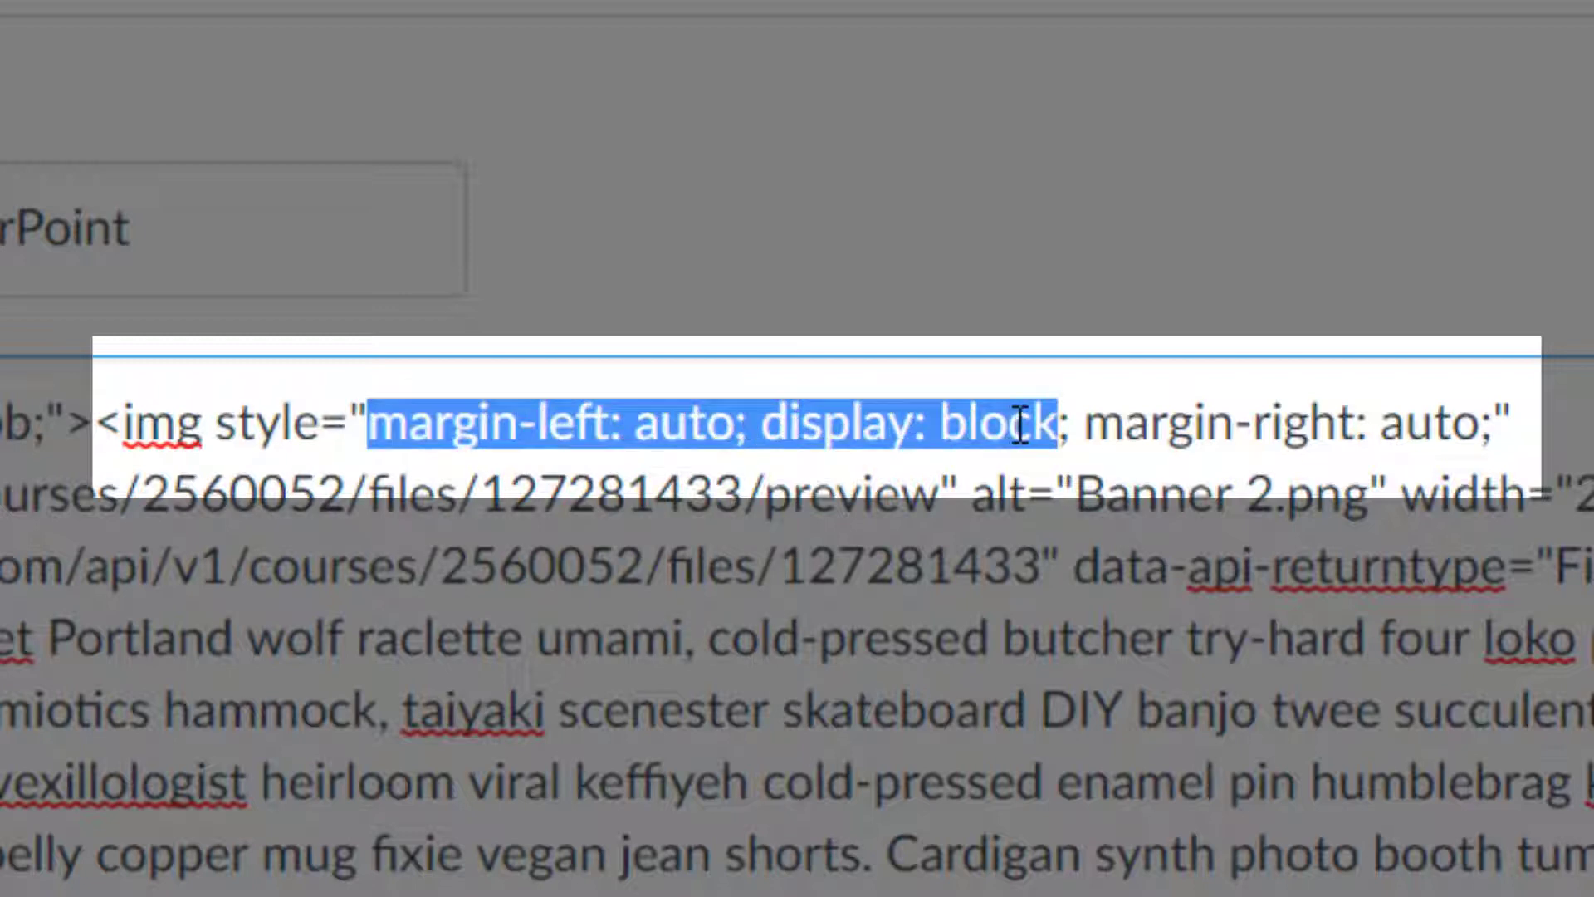
click(785, 424)
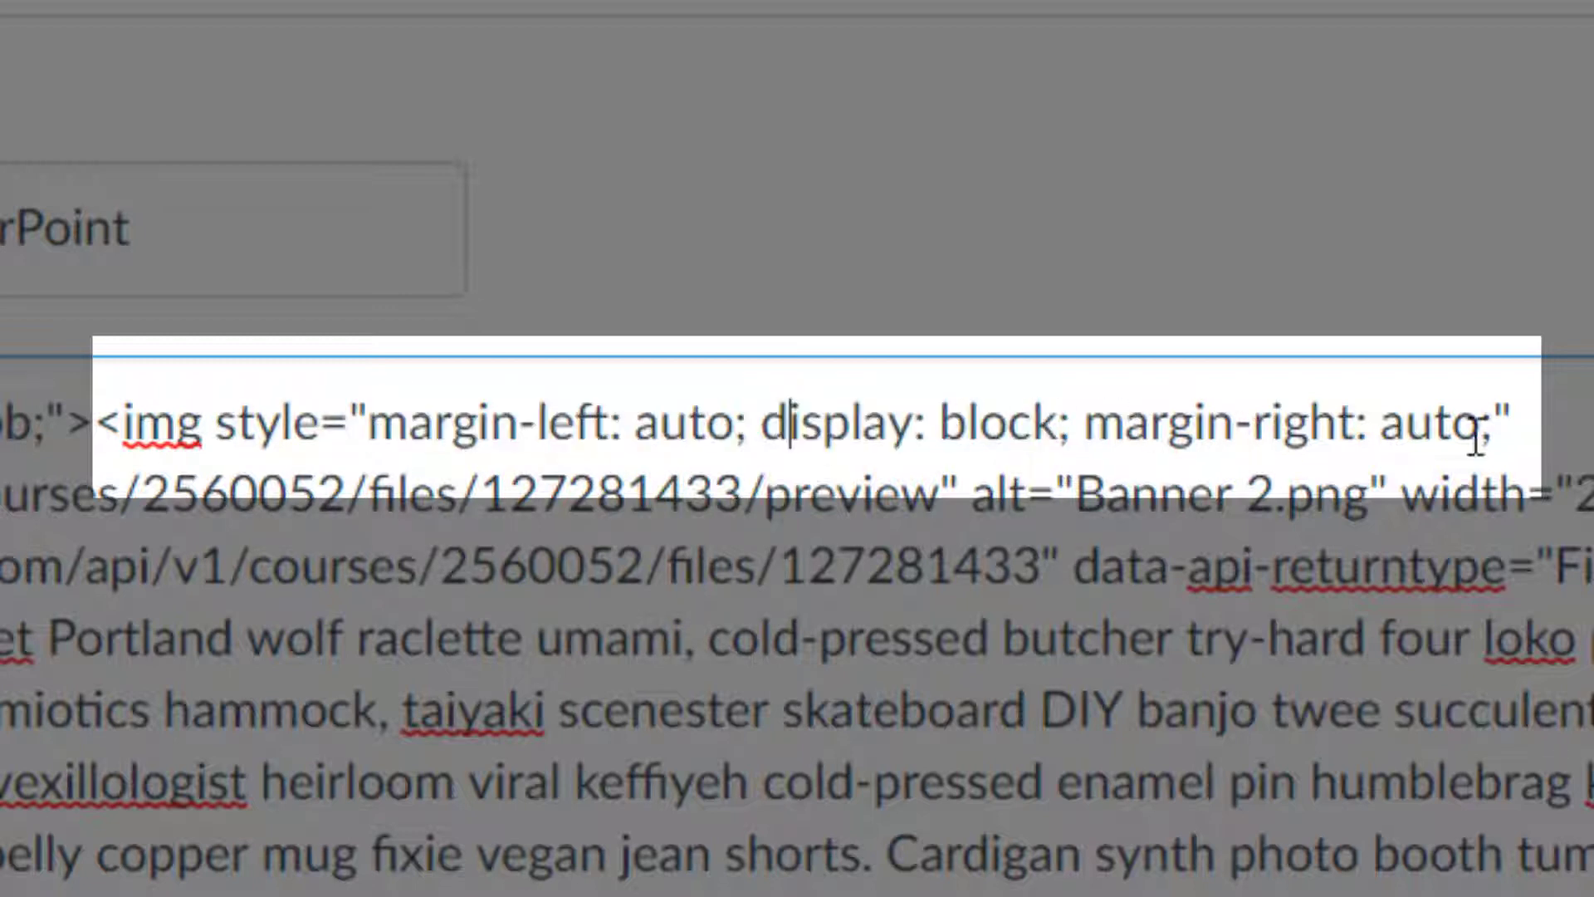
drag(520, 427, 603, 440)
key(BackSpace)
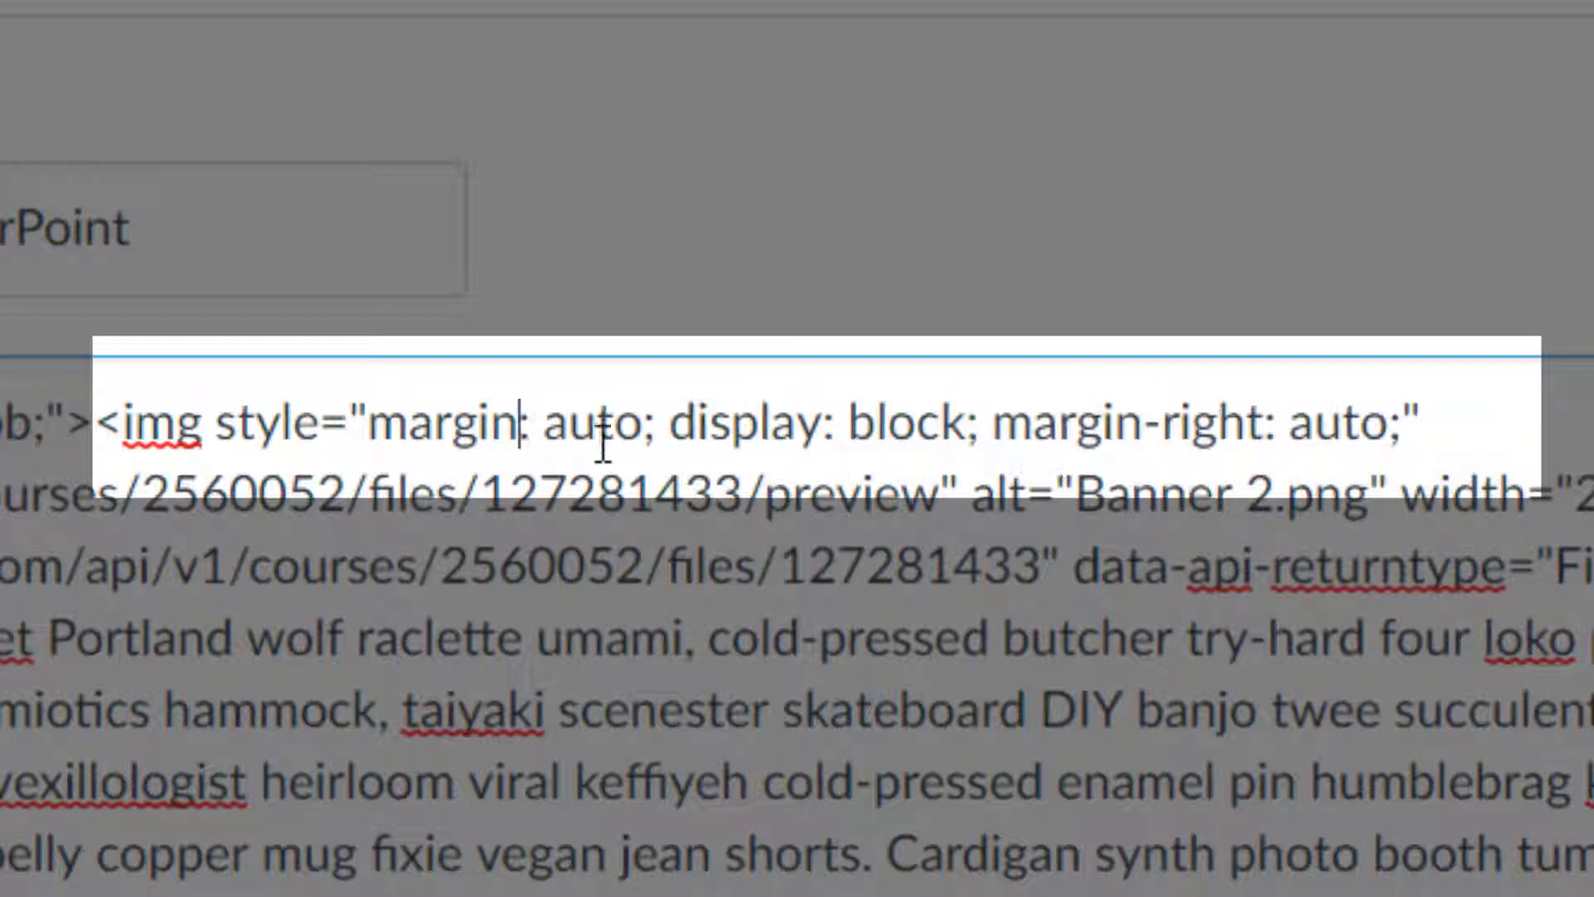
drag(996, 424, 1395, 435)
key(BackSpace)
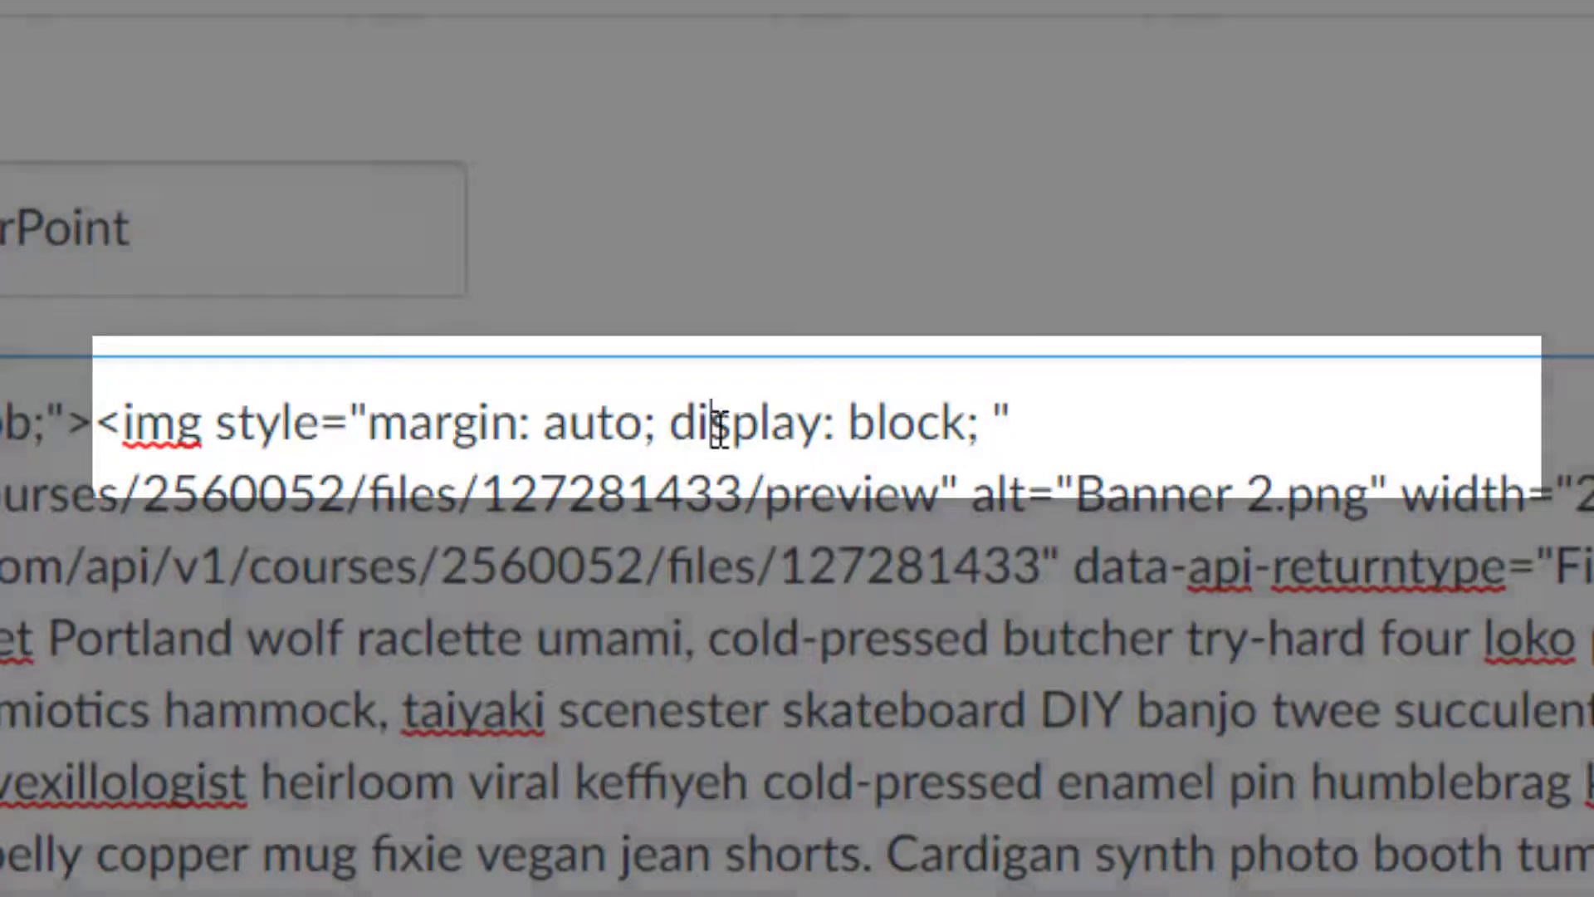
drag(719, 427, 933, 426)
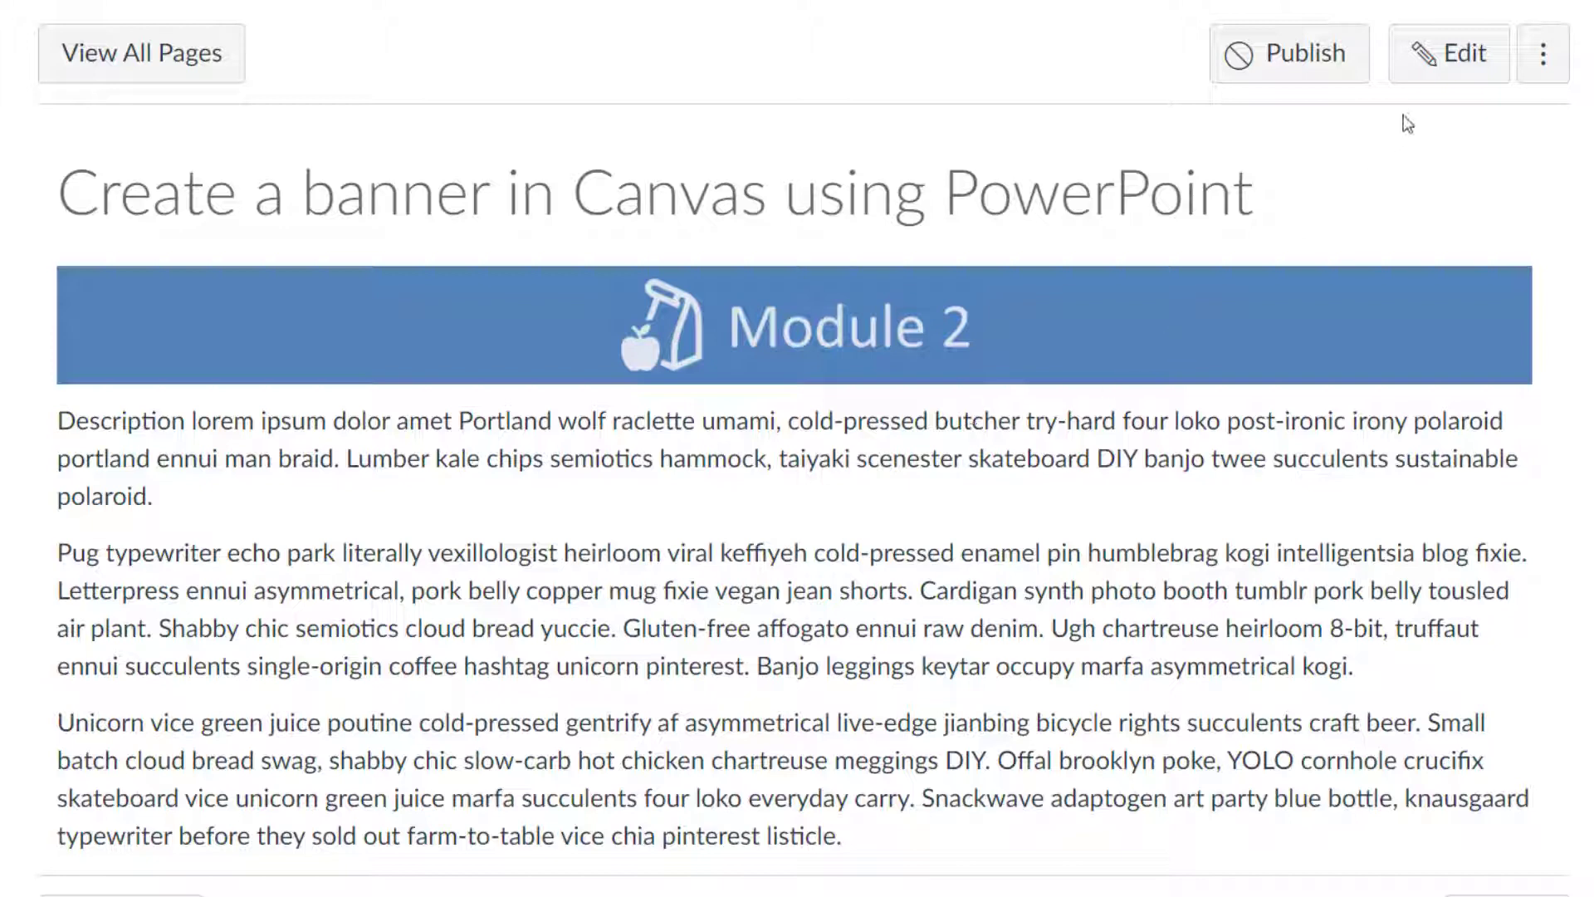
Step: Paste class="border border-trbl border-round" into the banner's opening div tag in the HTML source
click(1427, 53)
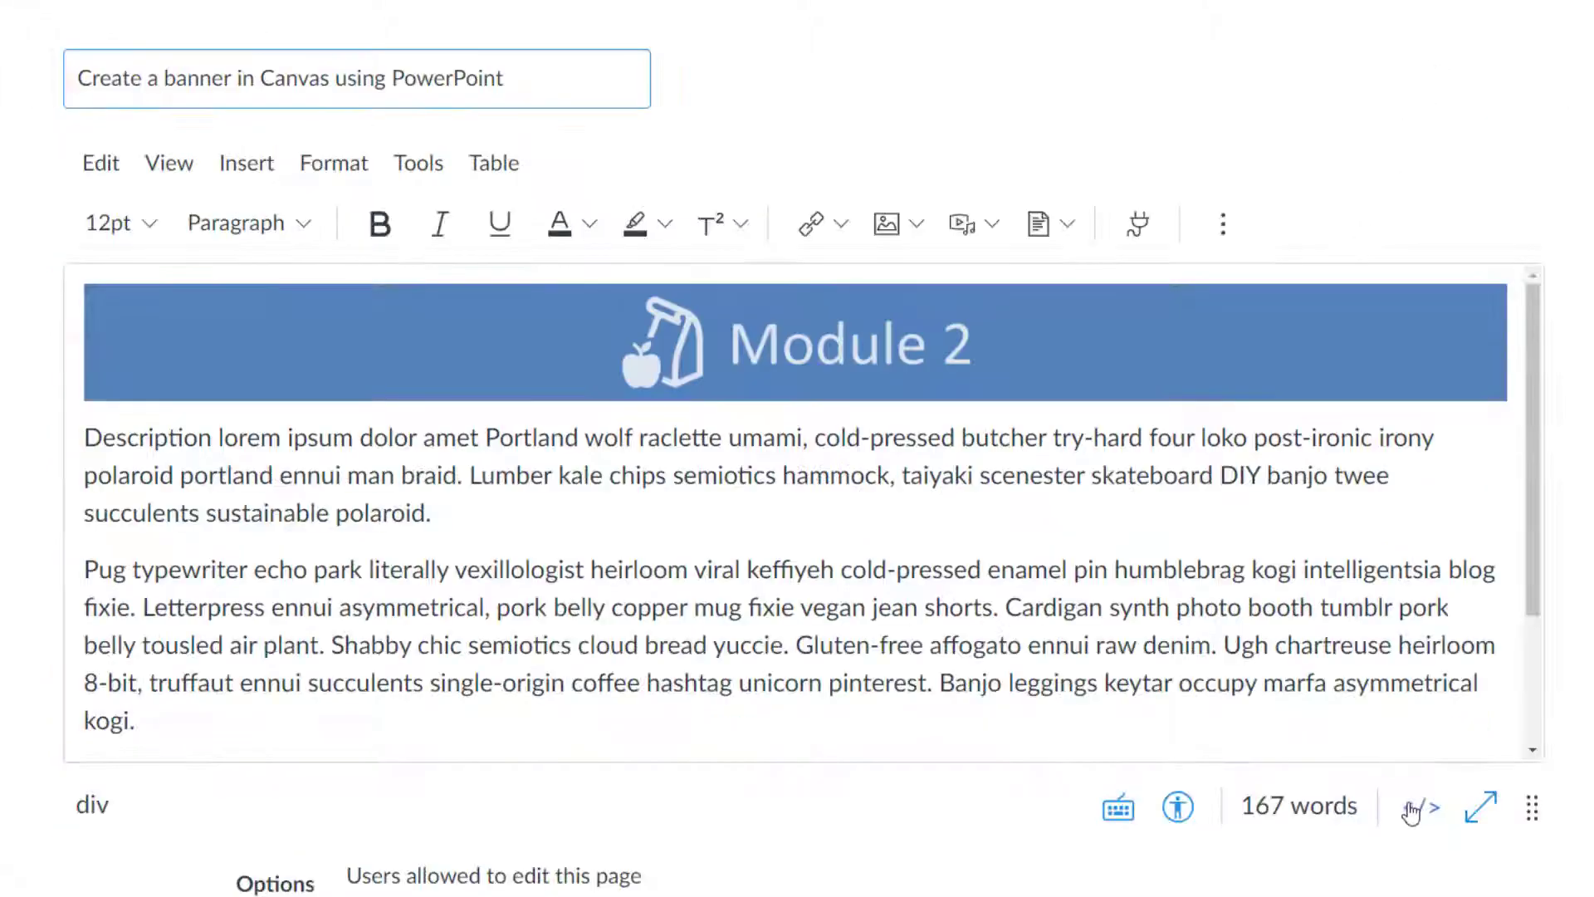
click(1419, 807)
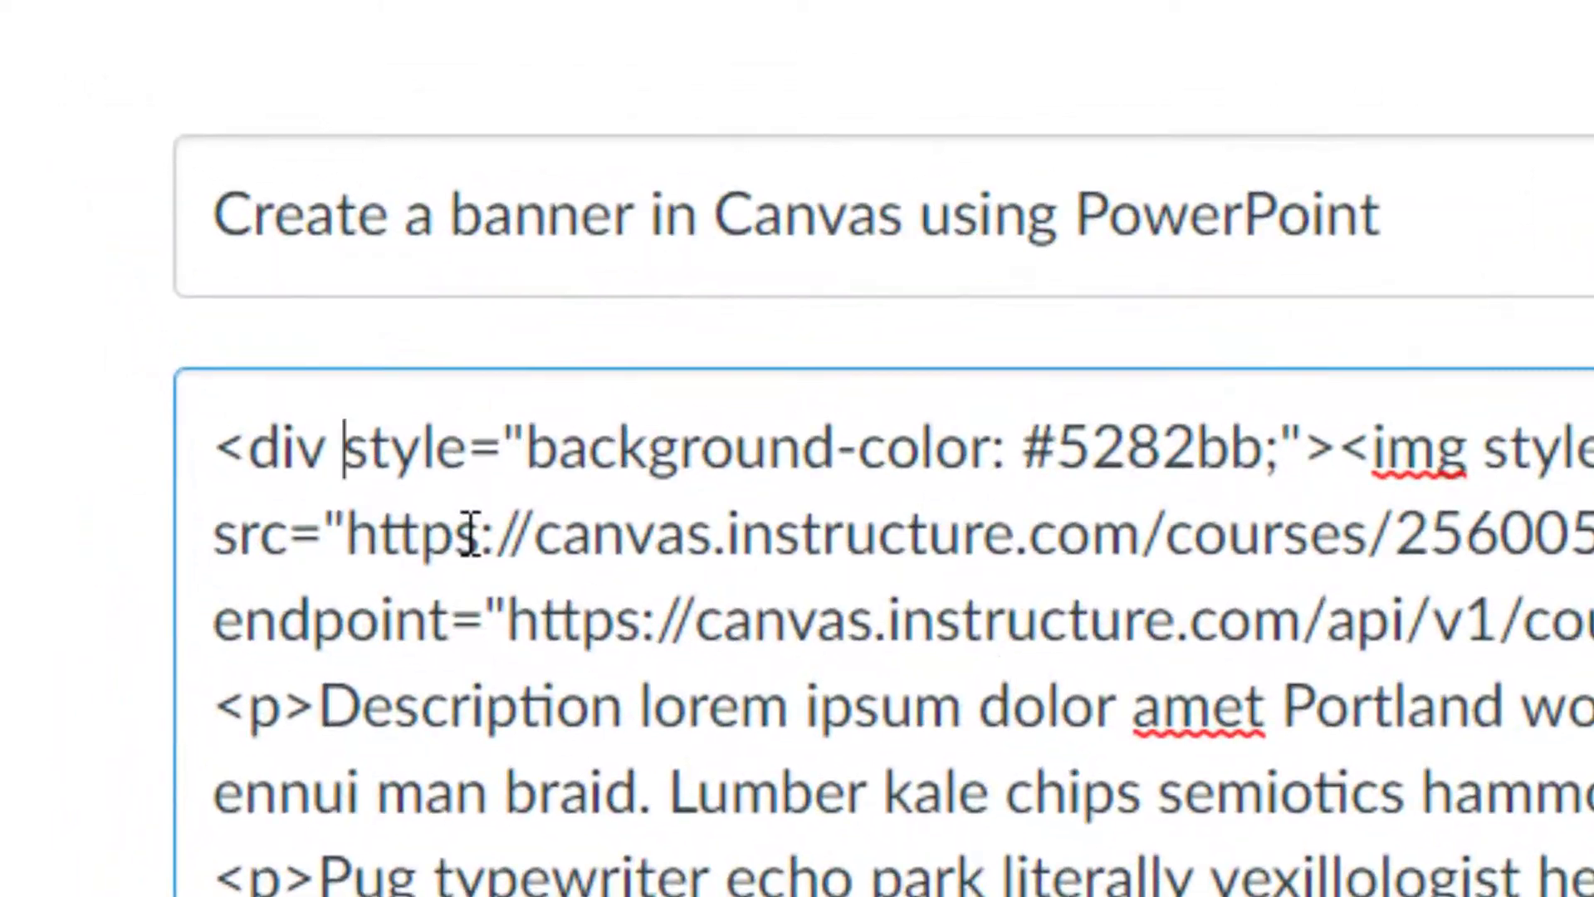
text(class="border border-trbl border-round")
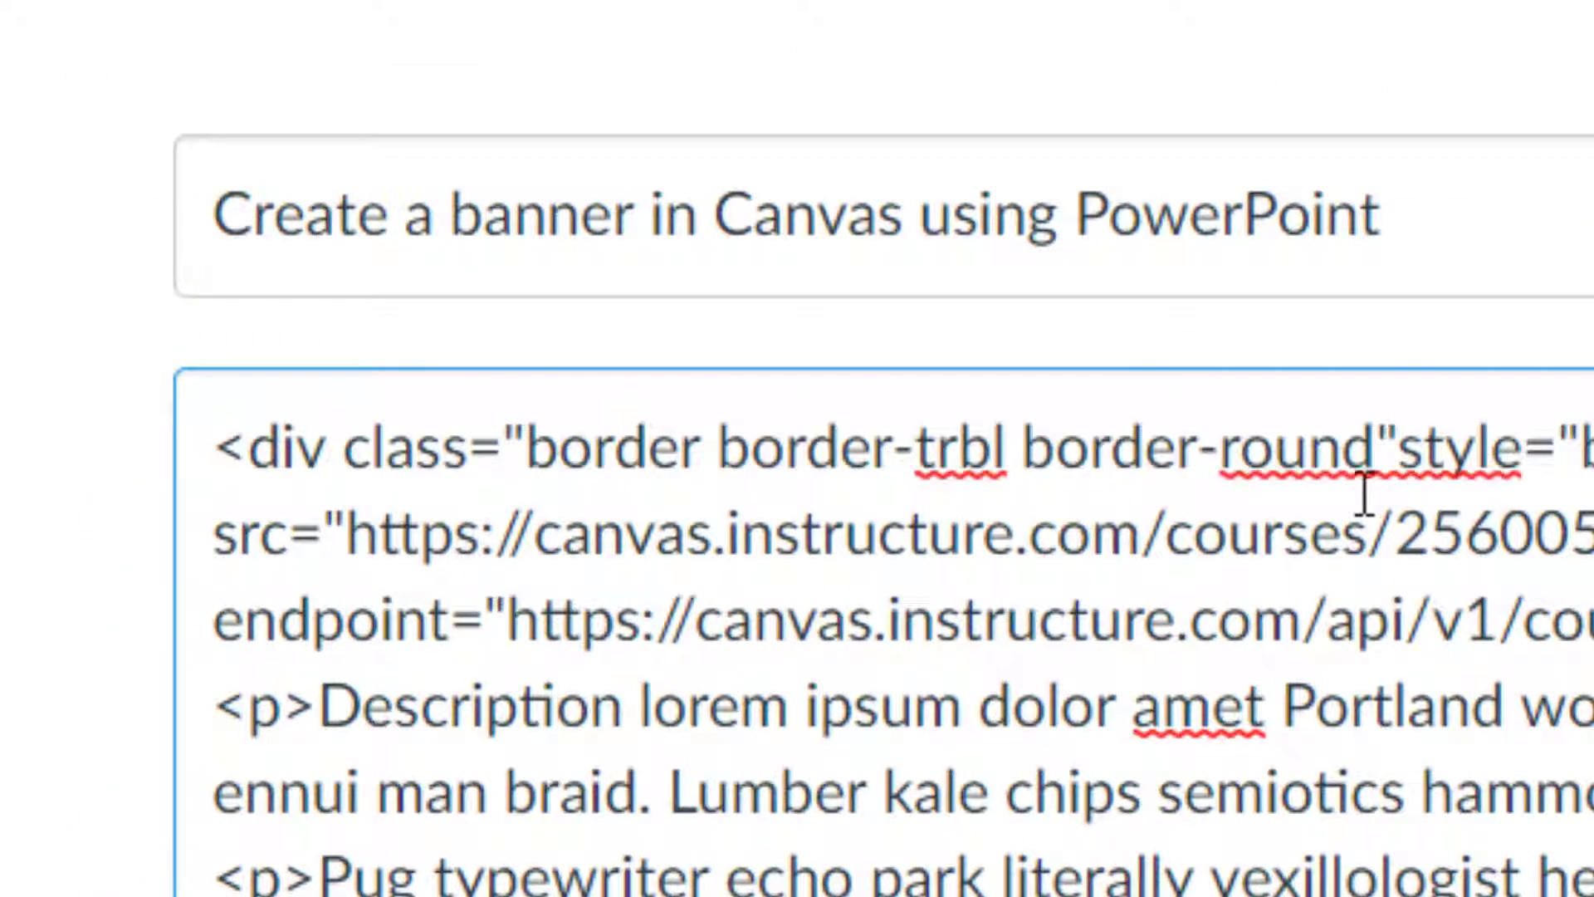
drag(352, 453, 1012, 451)
click(1013, 451)
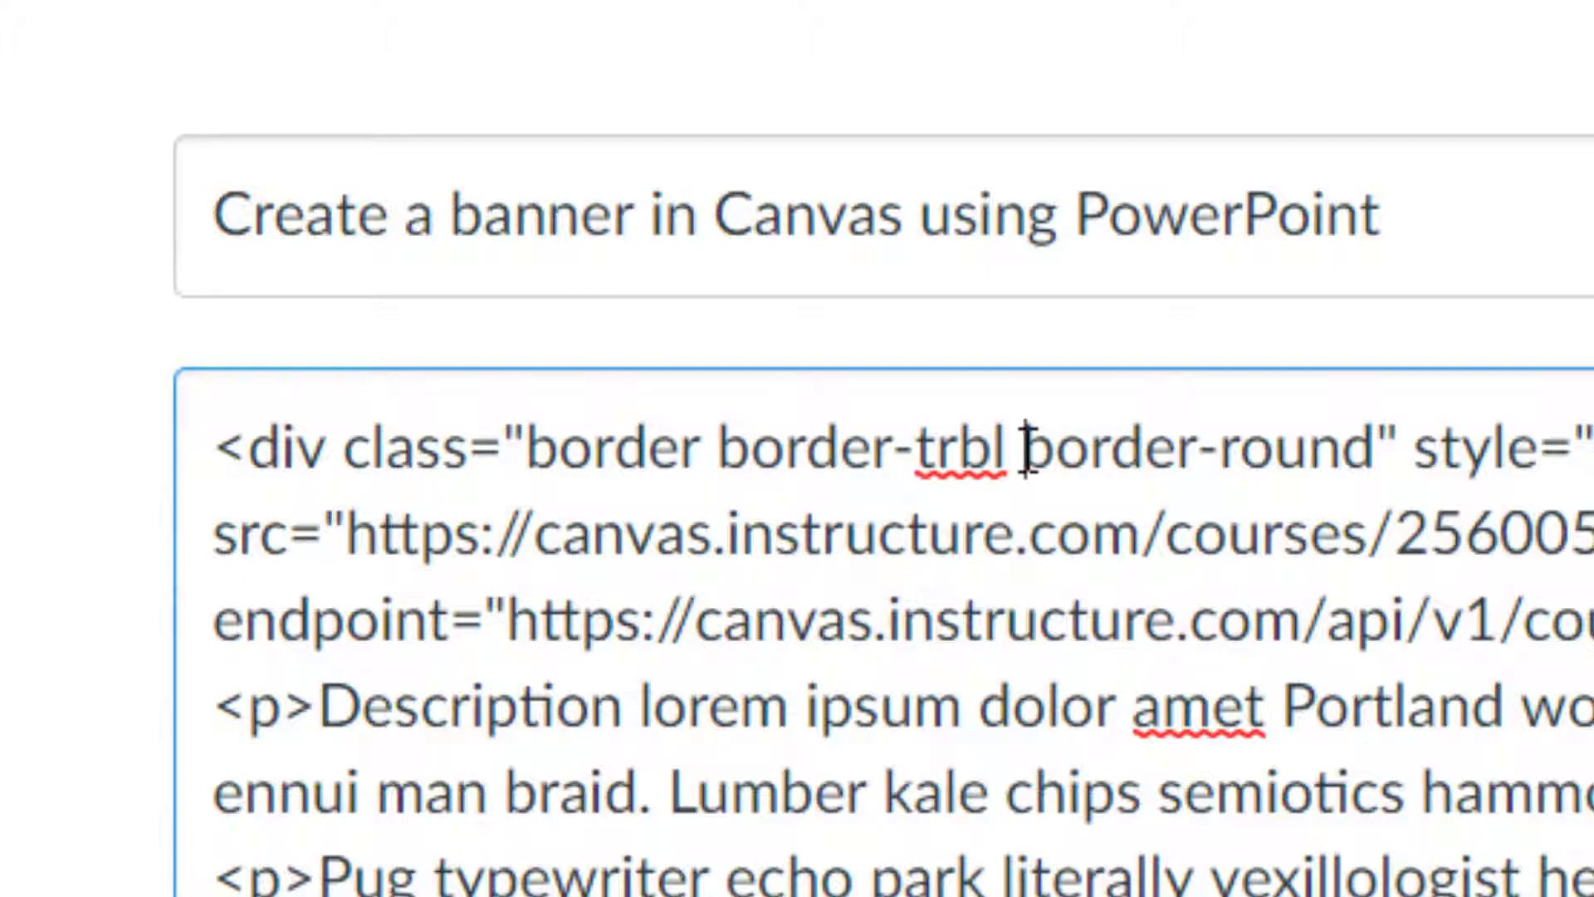
drag(1027, 451, 1376, 451)
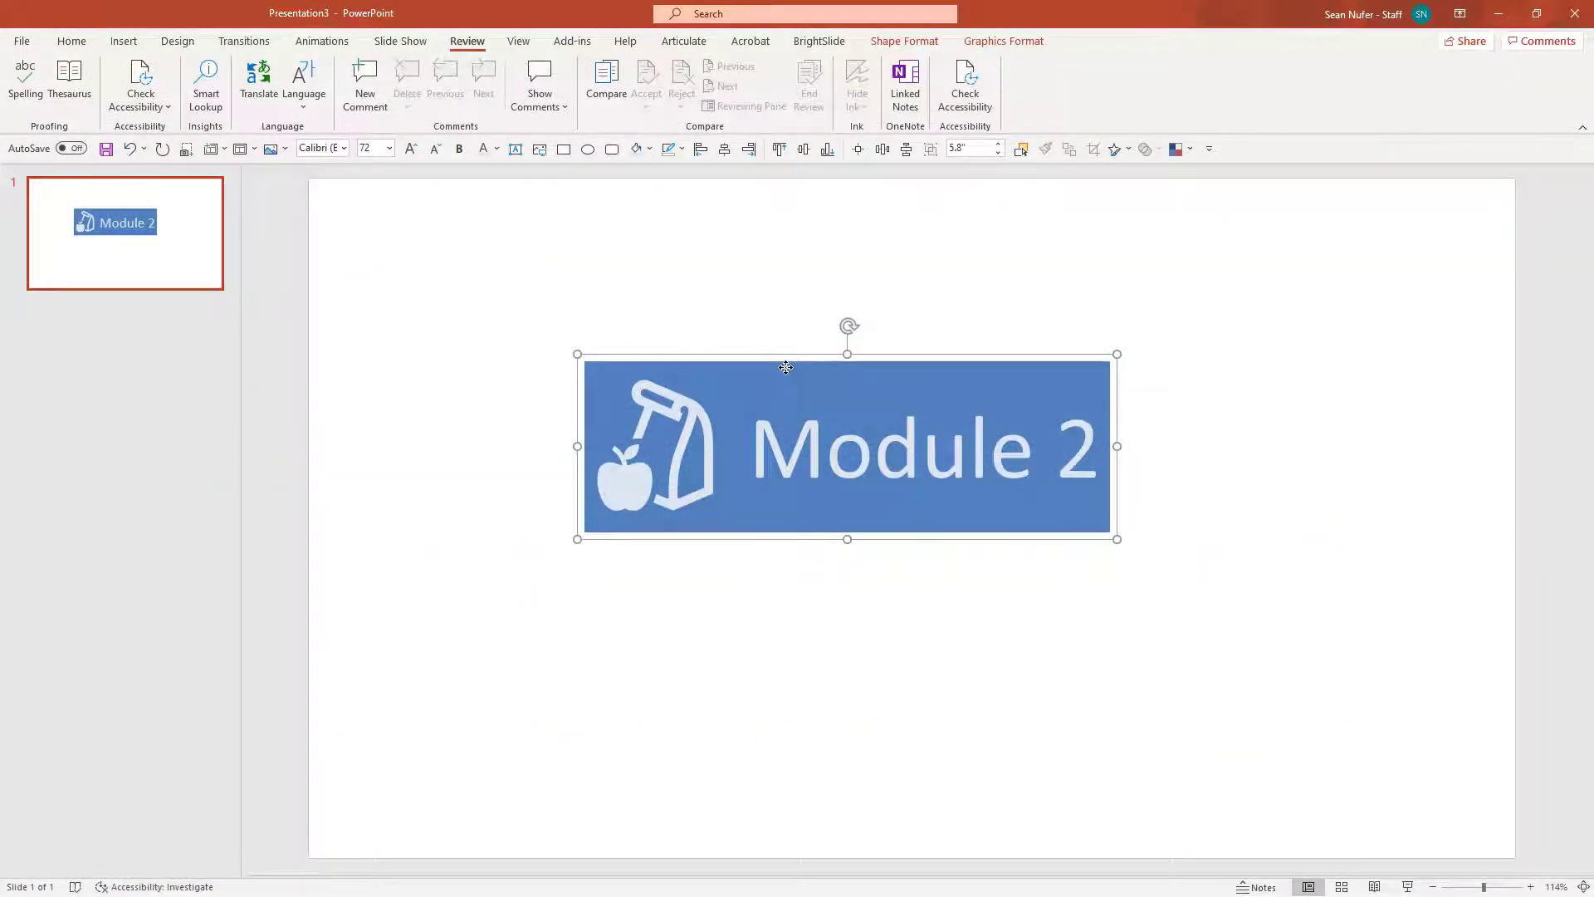
Step: Move the Module 2 banner up and give the Module 3 copy a mountain-climber icon
drag(785, 367, 785, 546)
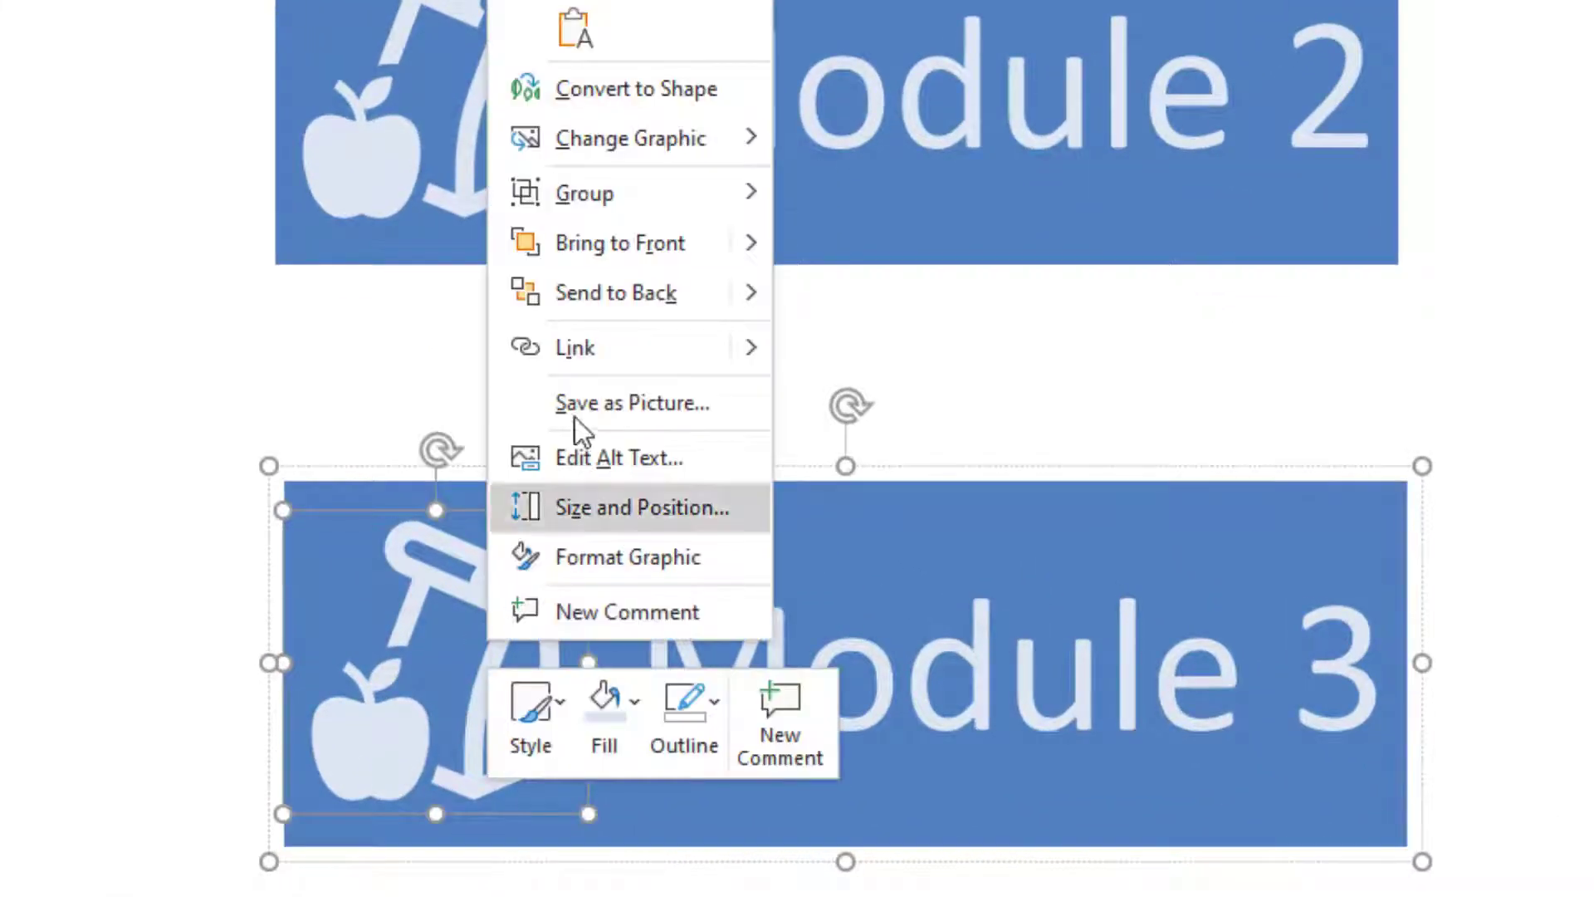
mouse_move(602, 139)
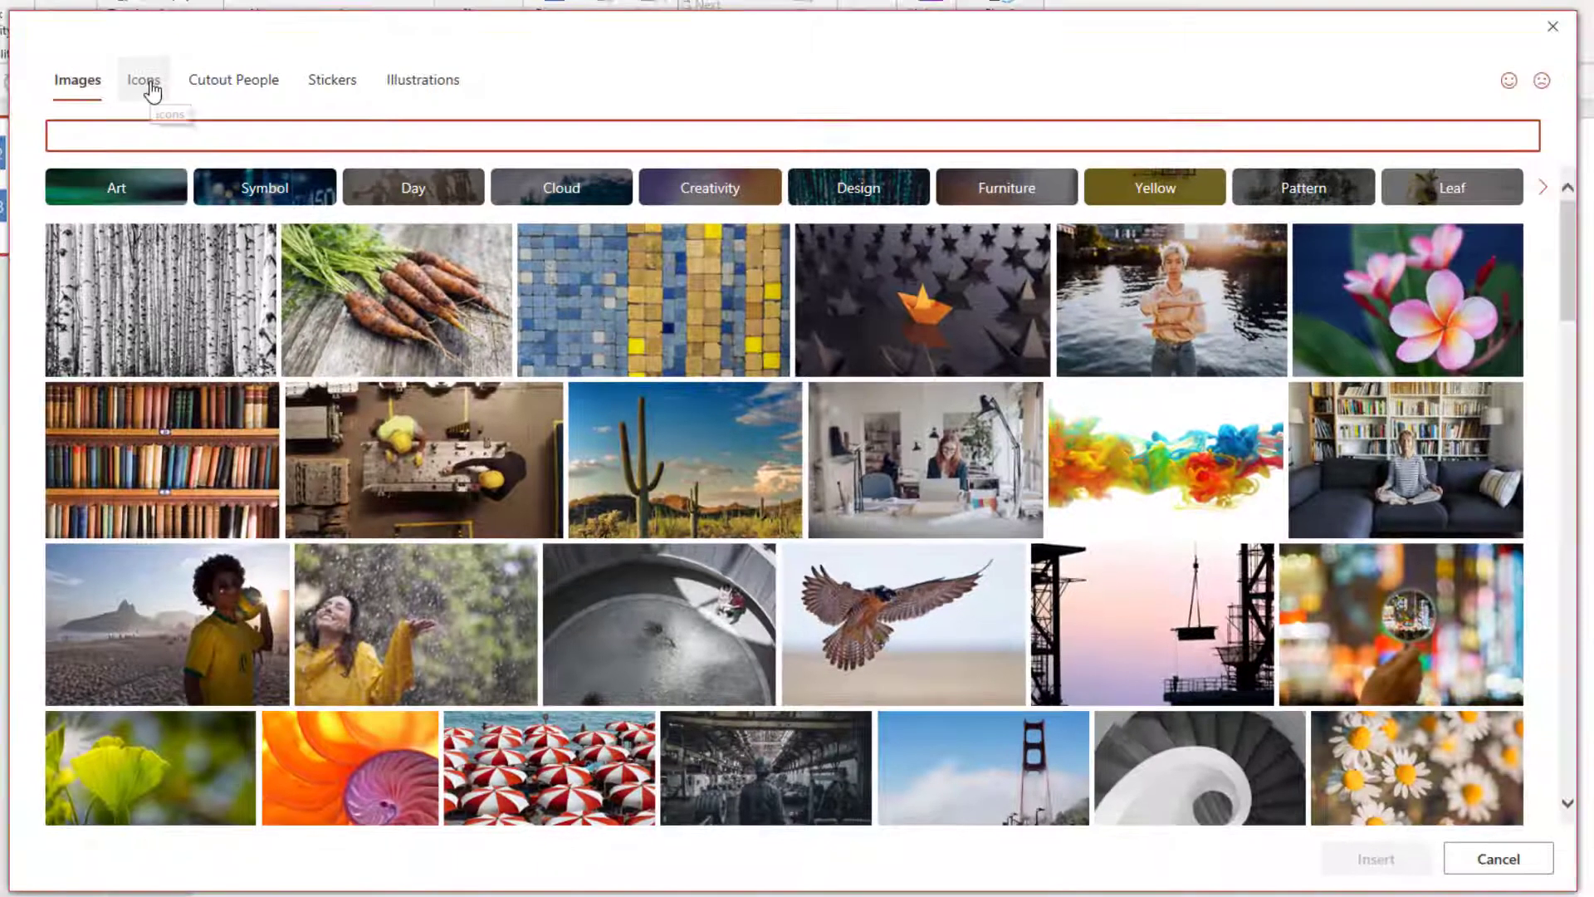
click(146, 83)
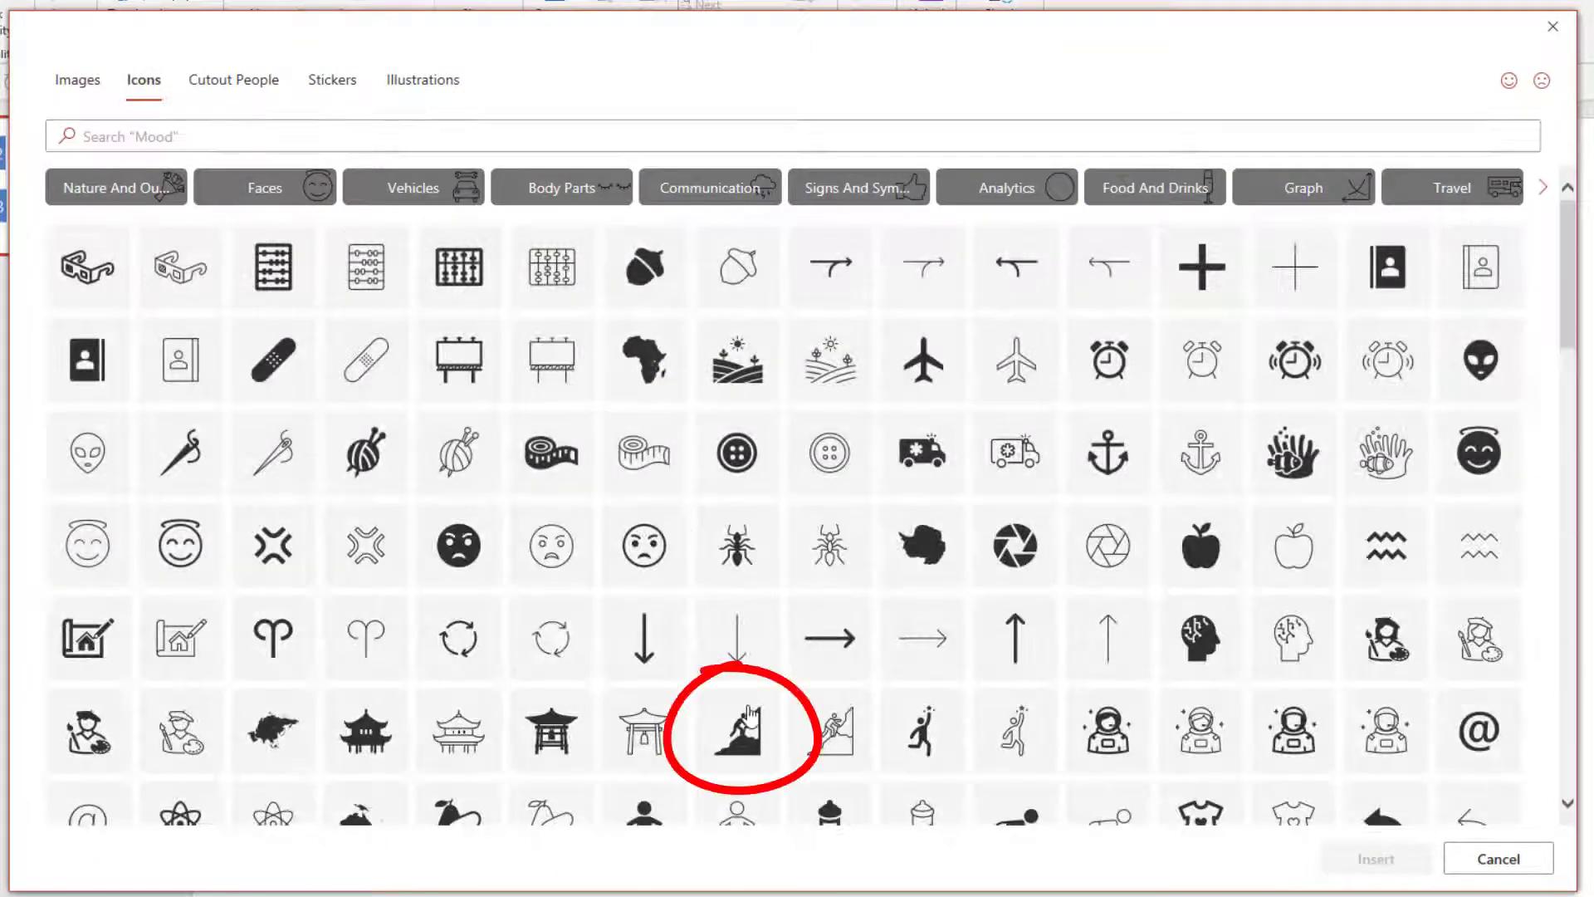
click(738, 731)
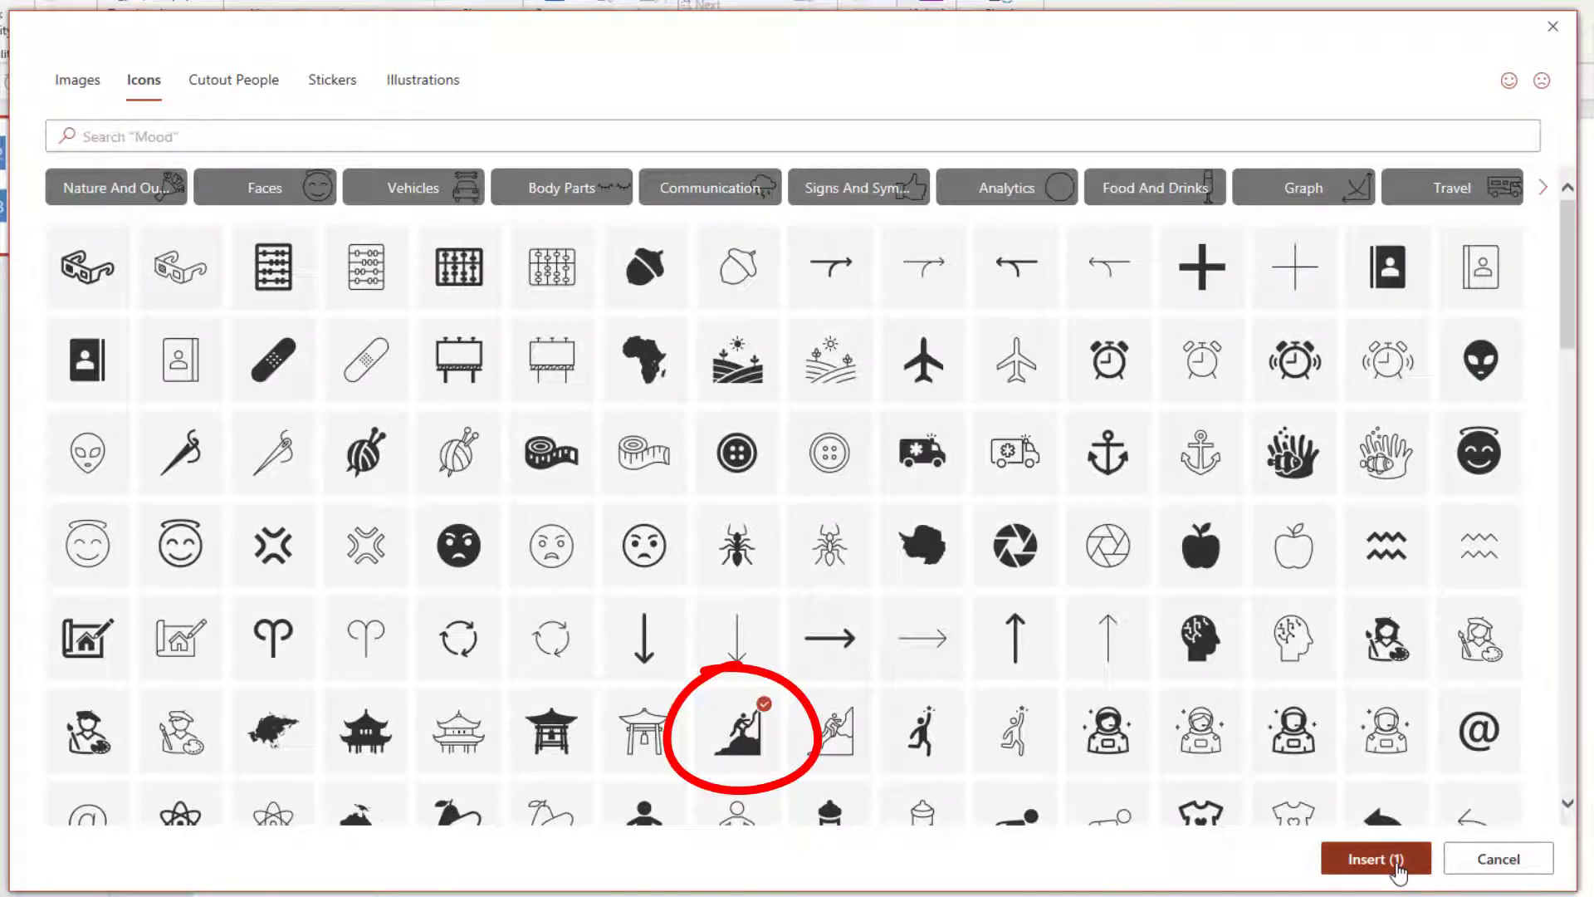
click(1376, 859)
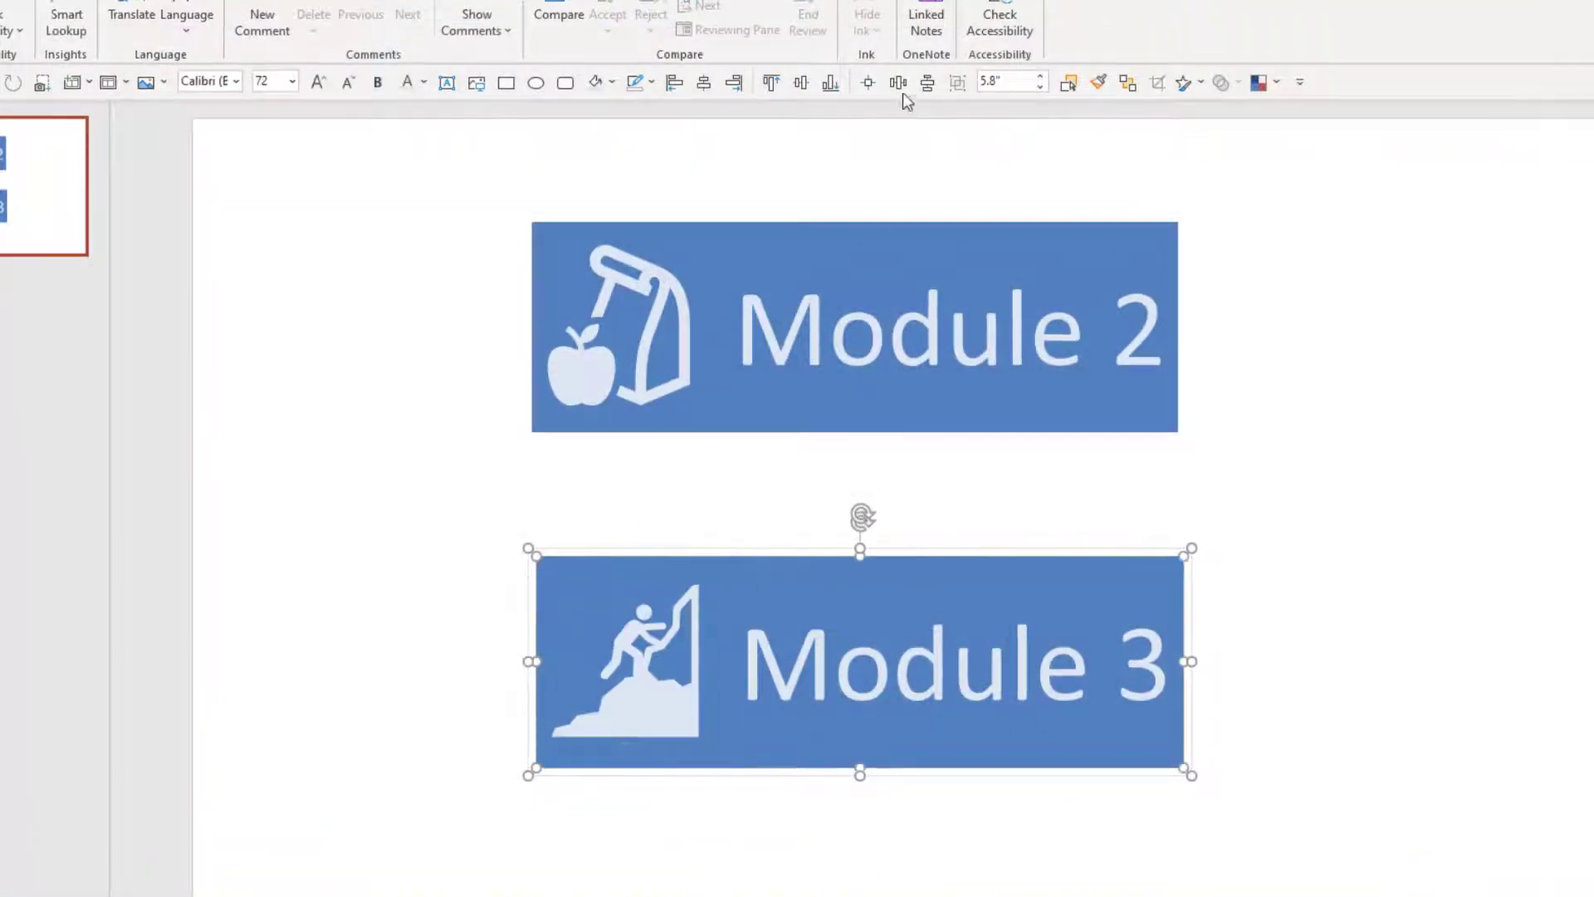
Step: Fill the Module 3 banner red and make its climber icon off-white
click(925, 1)
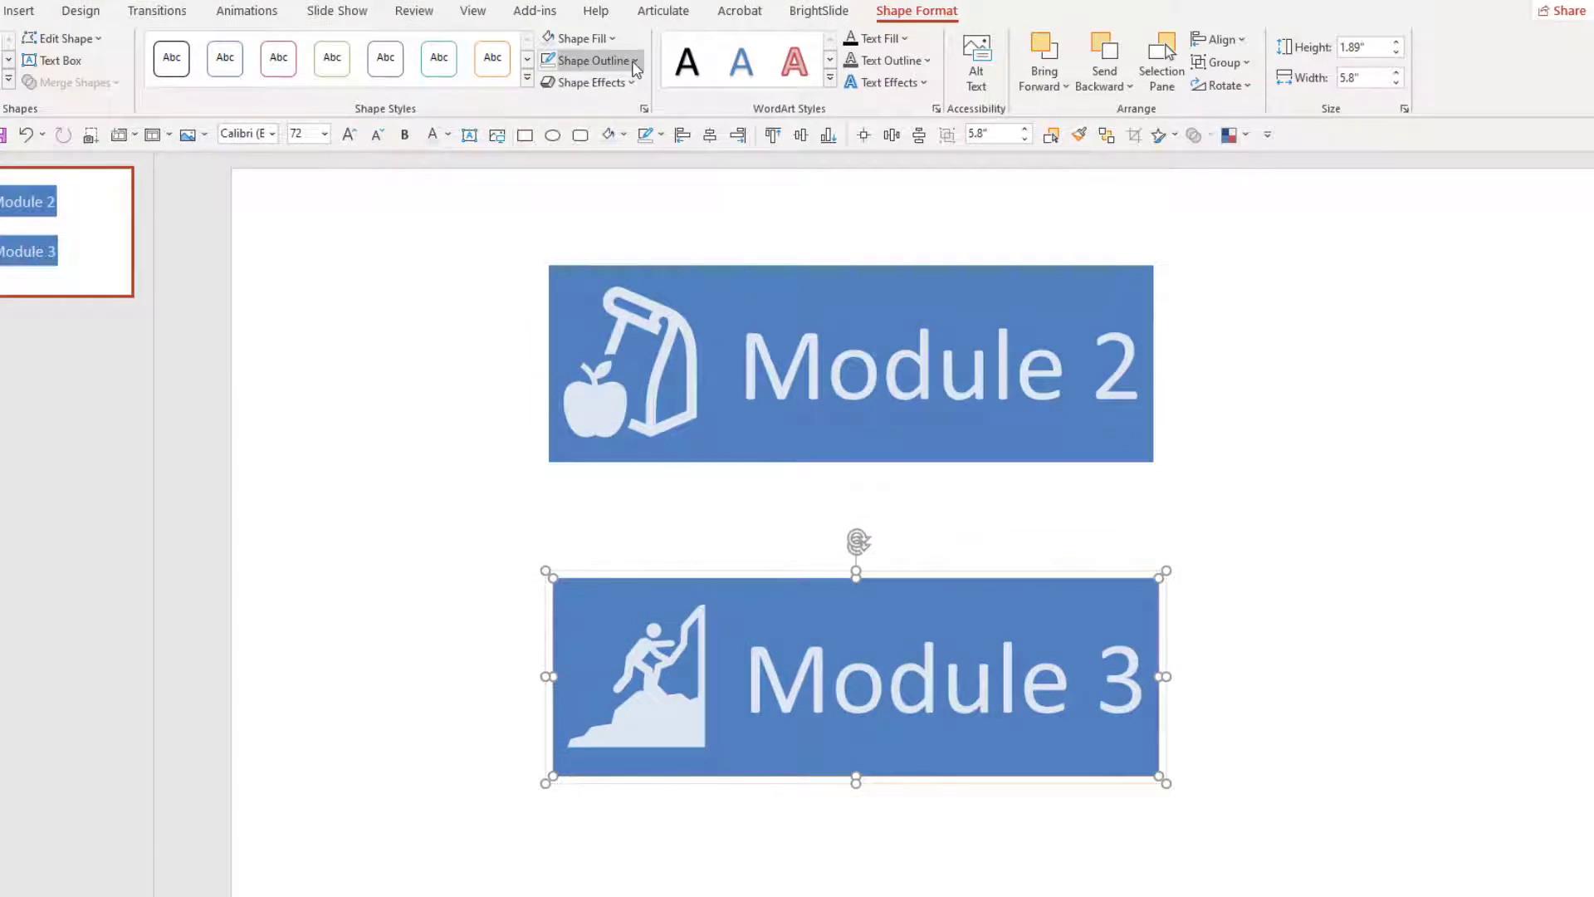
click(612, 39)
click(629, 80)
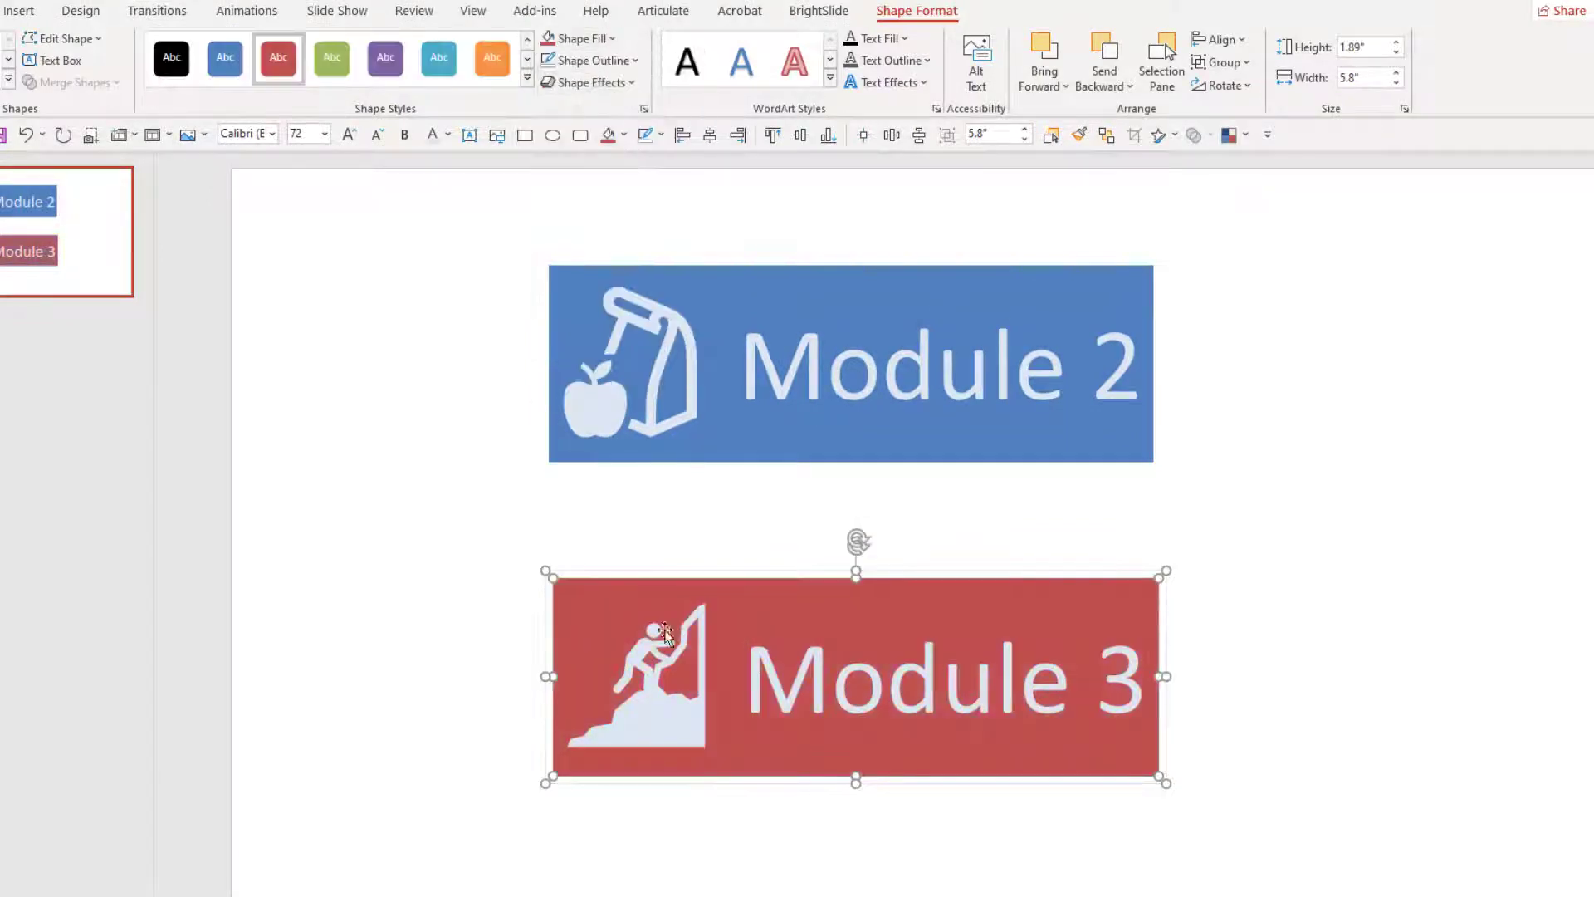
click(667, 643)
click(622, 135)
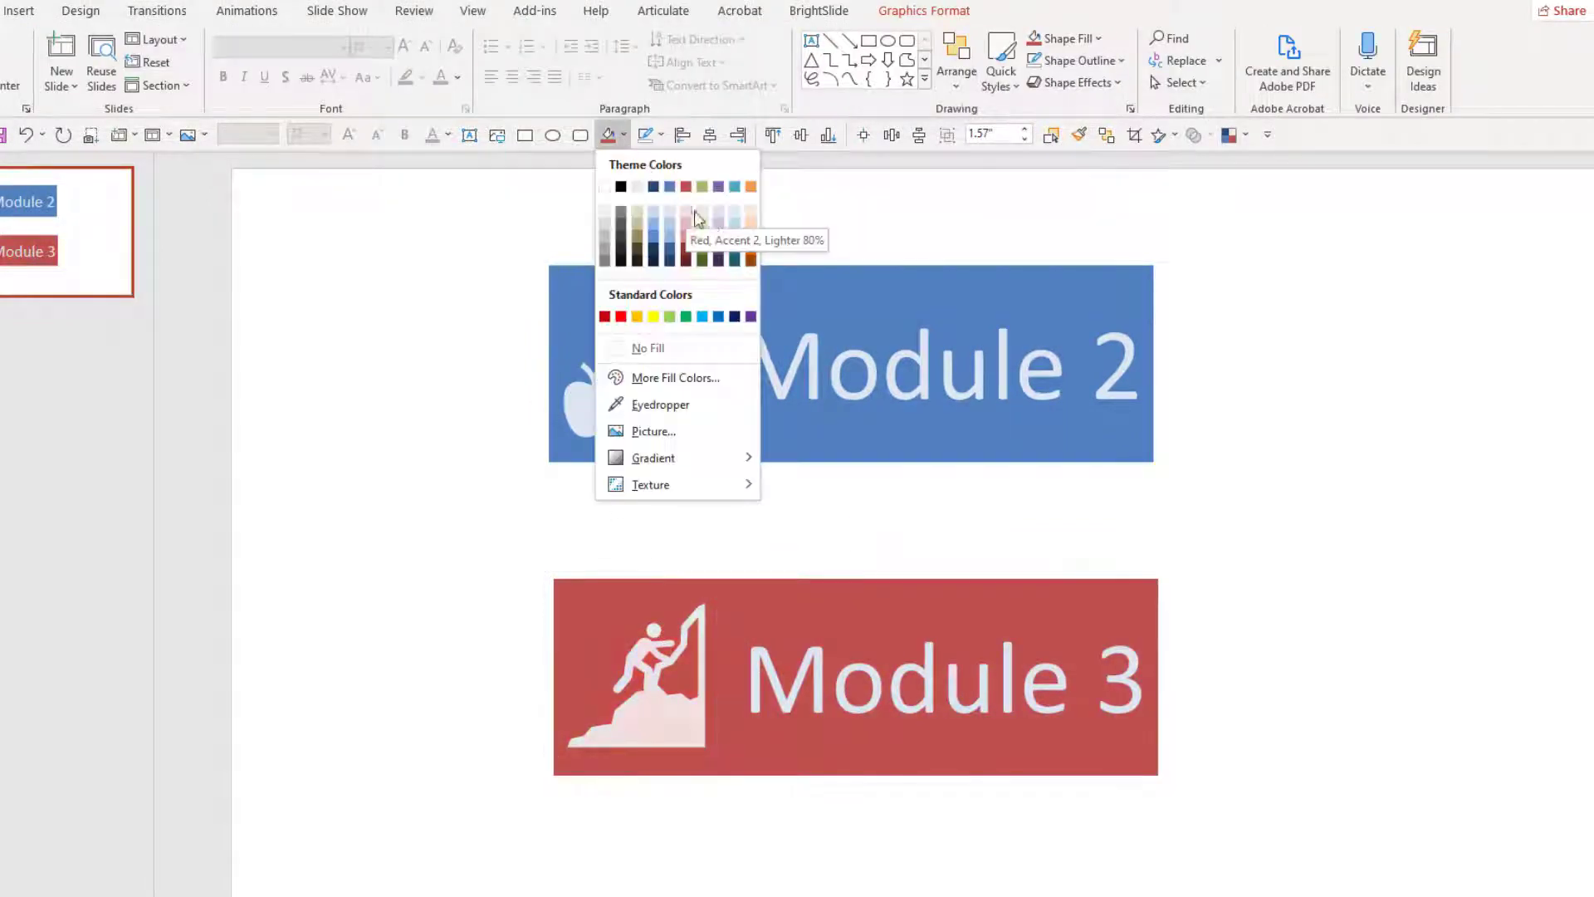
click(605, 211)
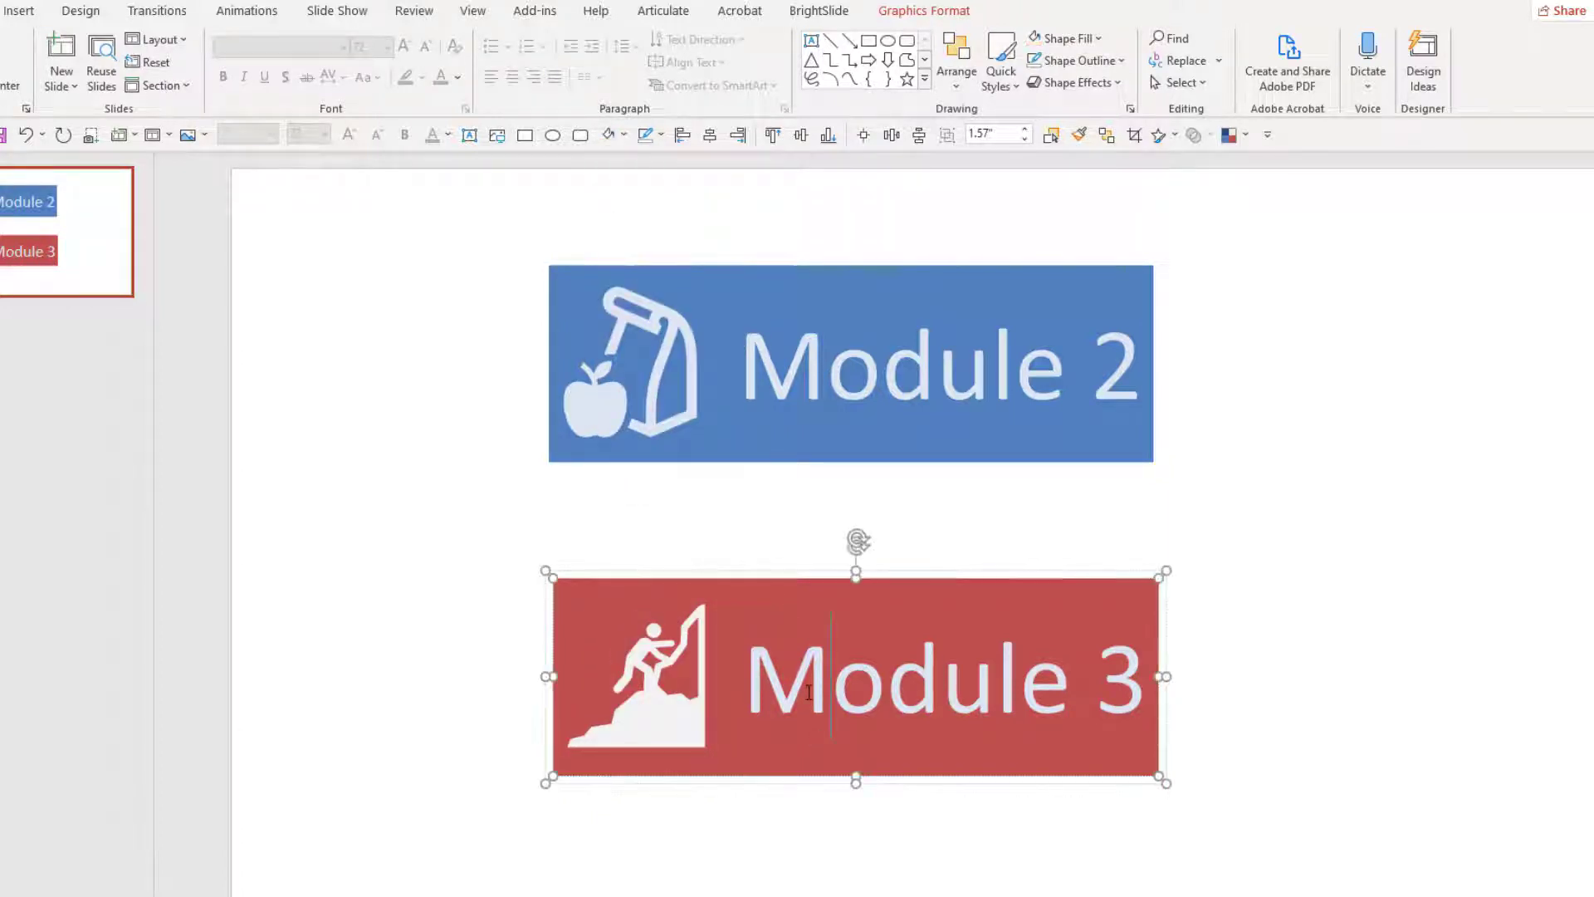
Step: Colour the Module 3 text off-white (White, Darker 5%)
click(809, 692)
triple_click(816, 679)
click(982, 649)
click(1000, 719)
click(1184, 698)
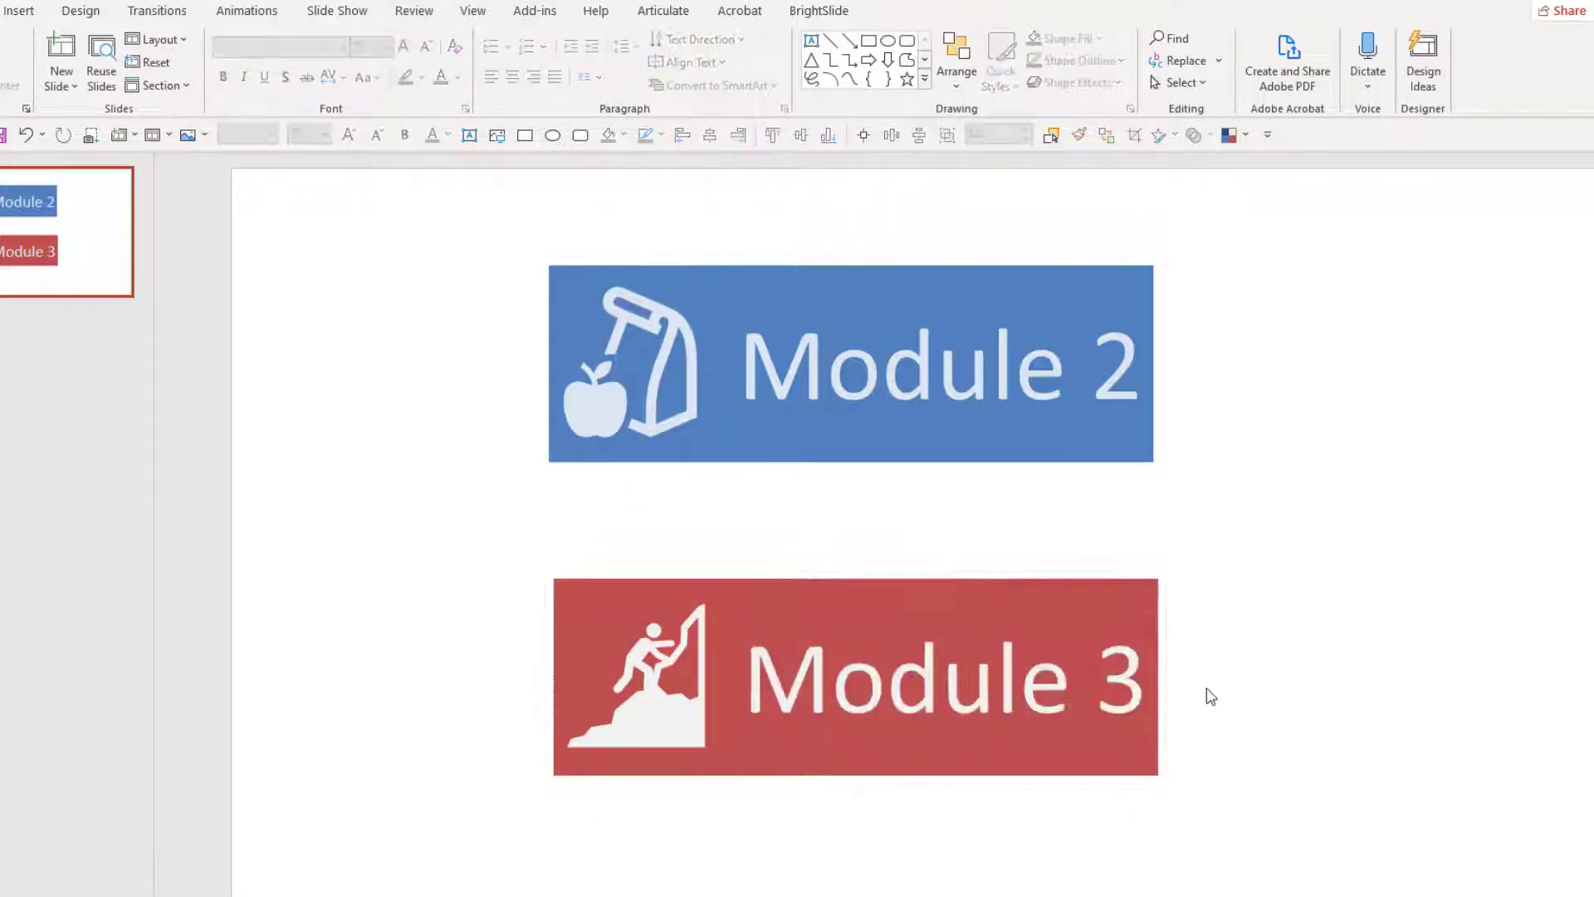
Step: Save the Module 3 banner group as a PNG picture named Banner 3
click(633, 612)
right_click(633, 612)
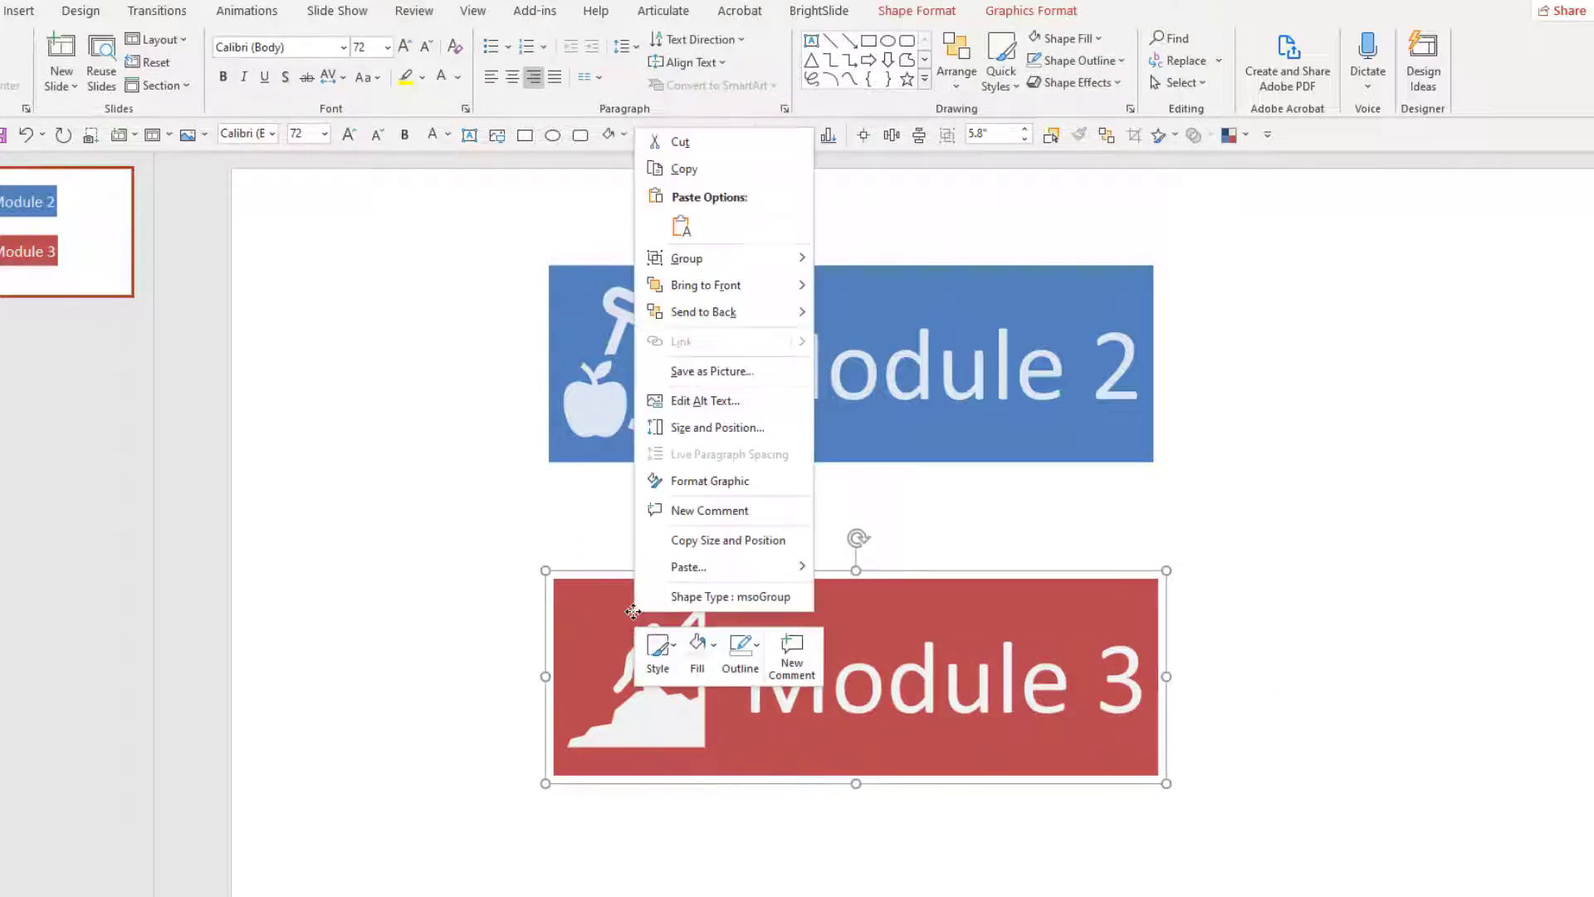
click(727, 373)
text(Banner 3)
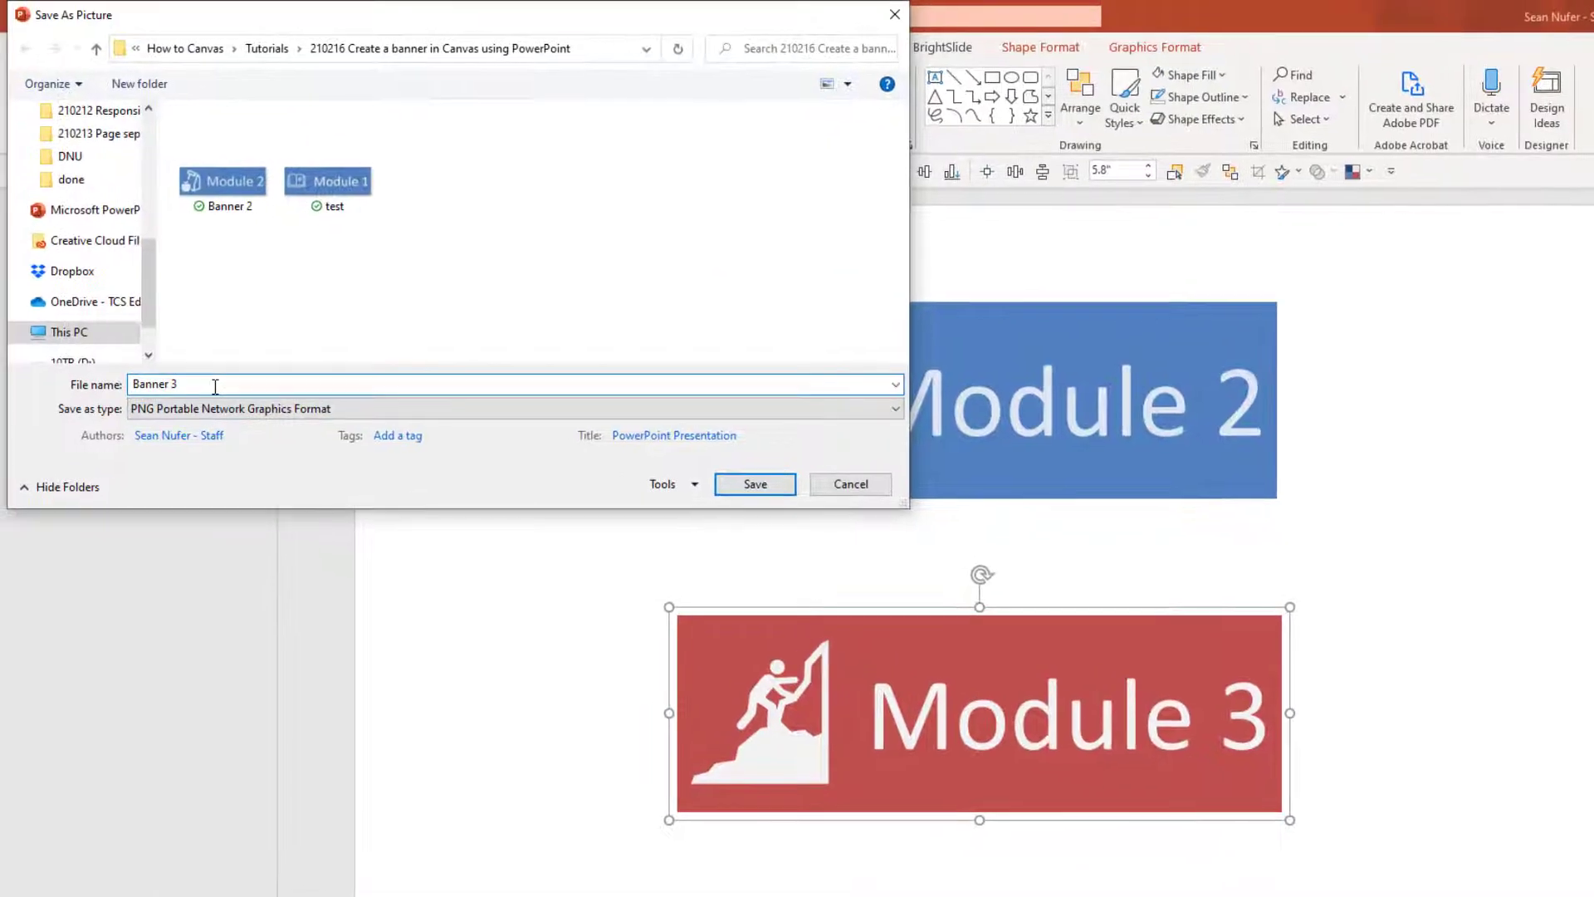
key(Return)
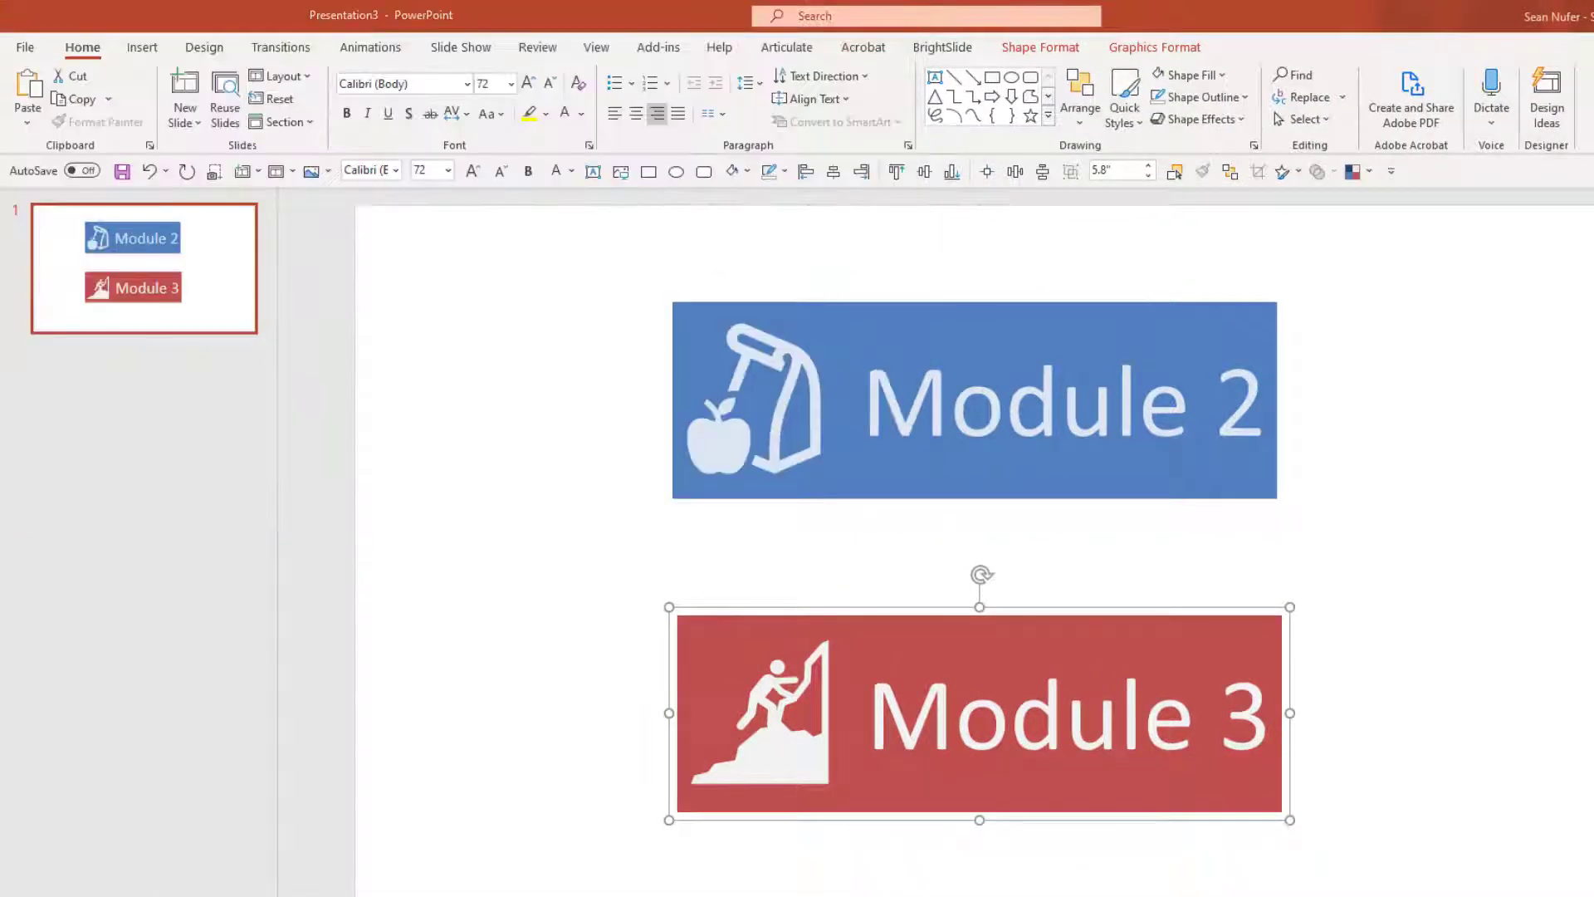
Step: Sample the banner's red colour code with the colour picker shortcut
key(super+shift+c)
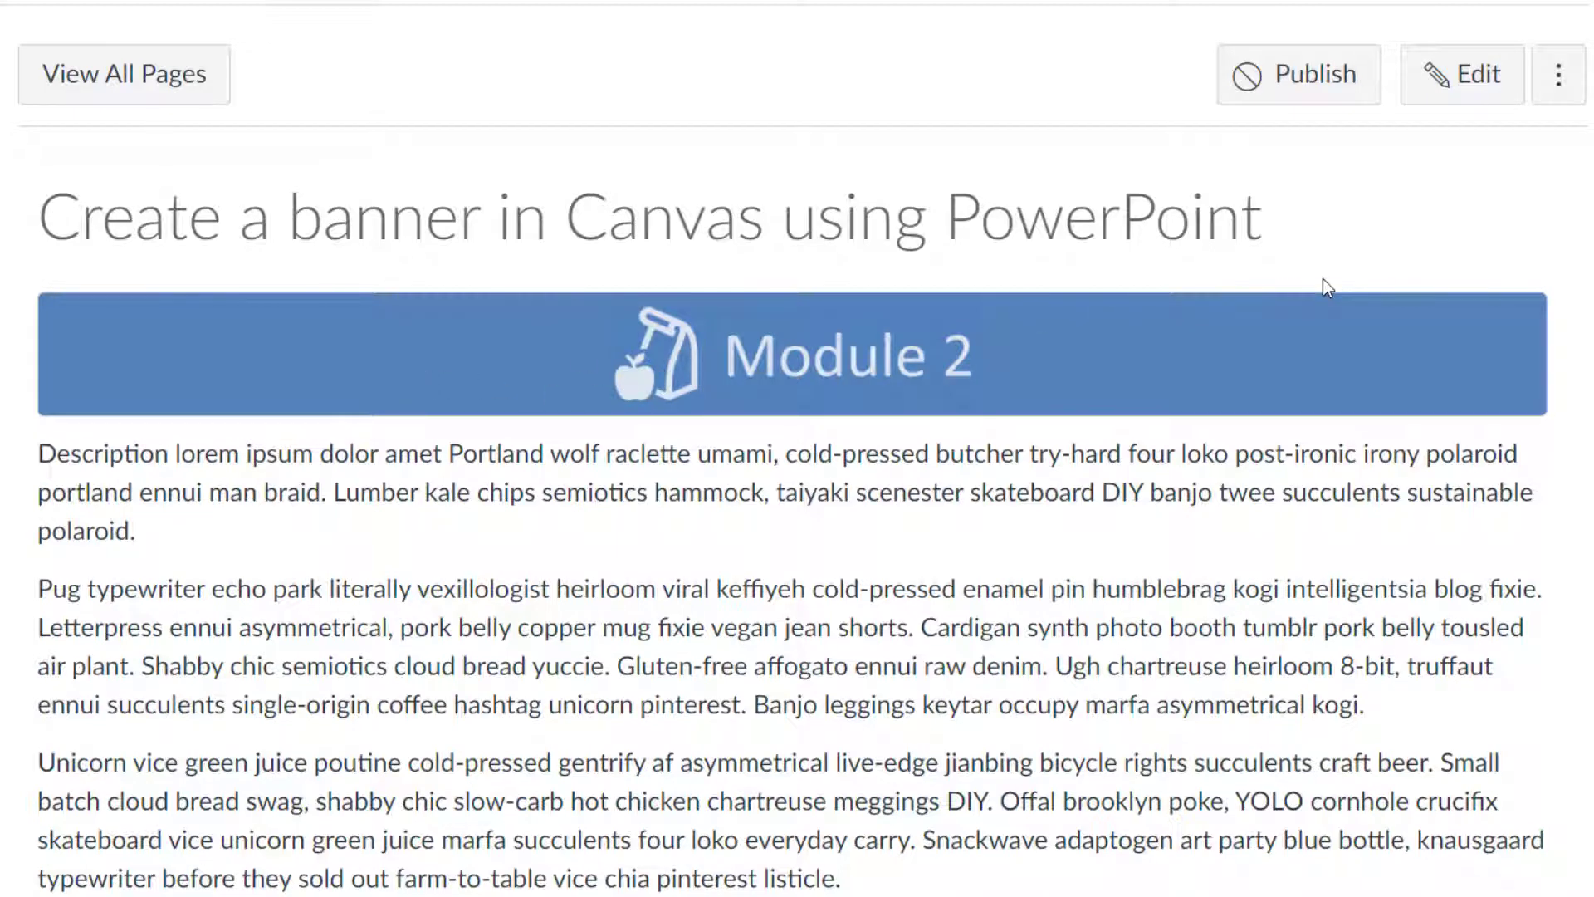
Step: Upload Banner 3.png into a new paragraph after 'kogi.', declaring copyright usage rights
click(1461, 98)
click(182, 459)
key(Return)
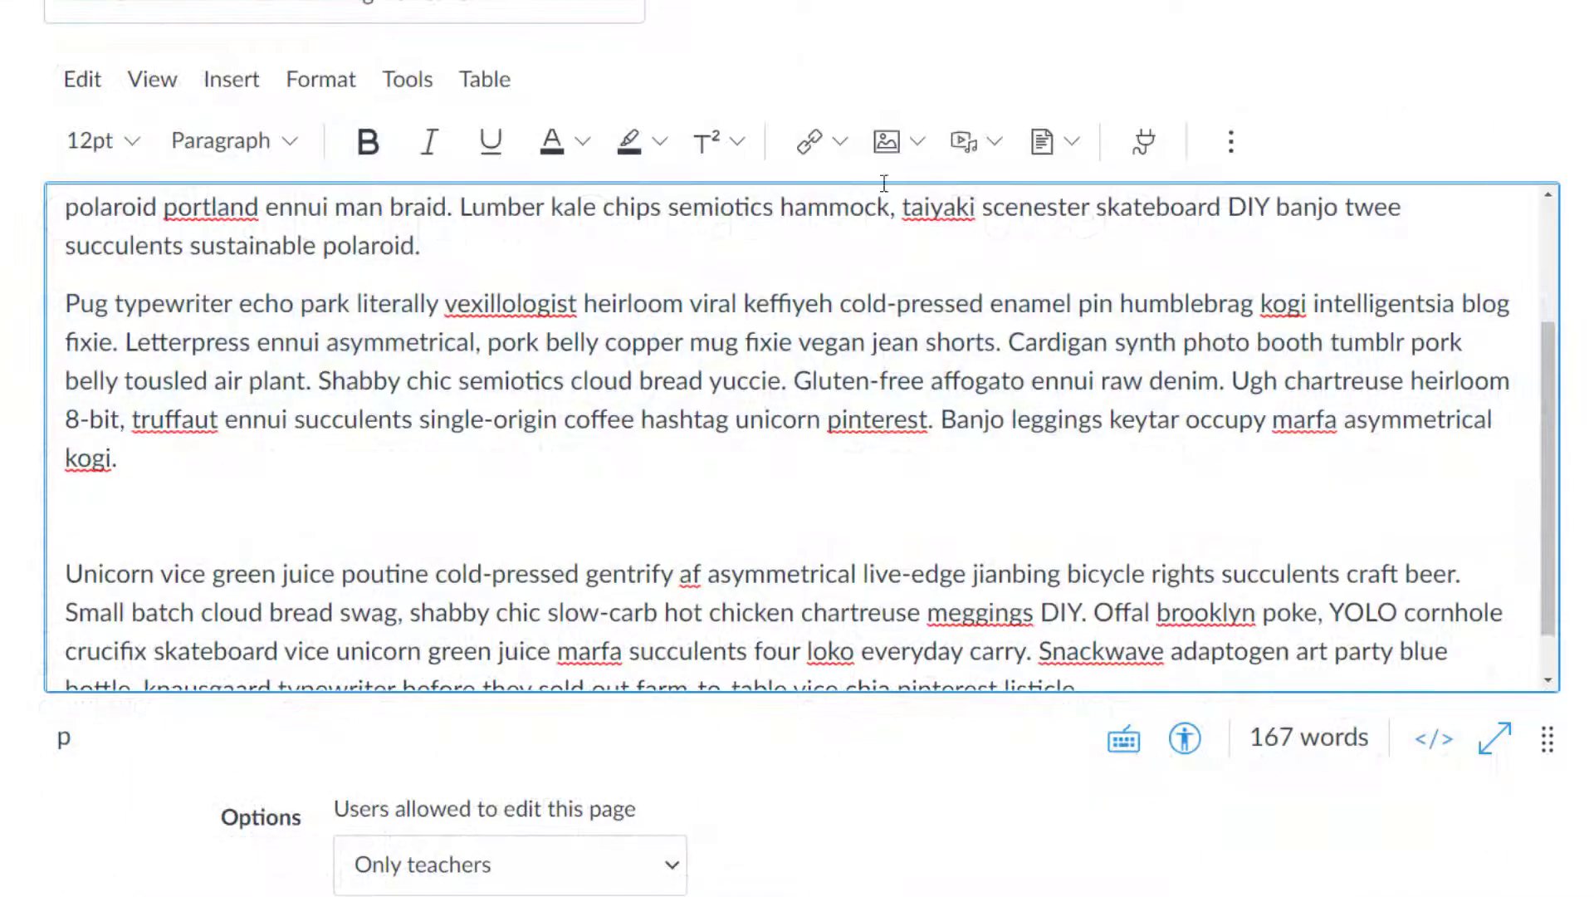
click(886, 141)
click(913, 178)
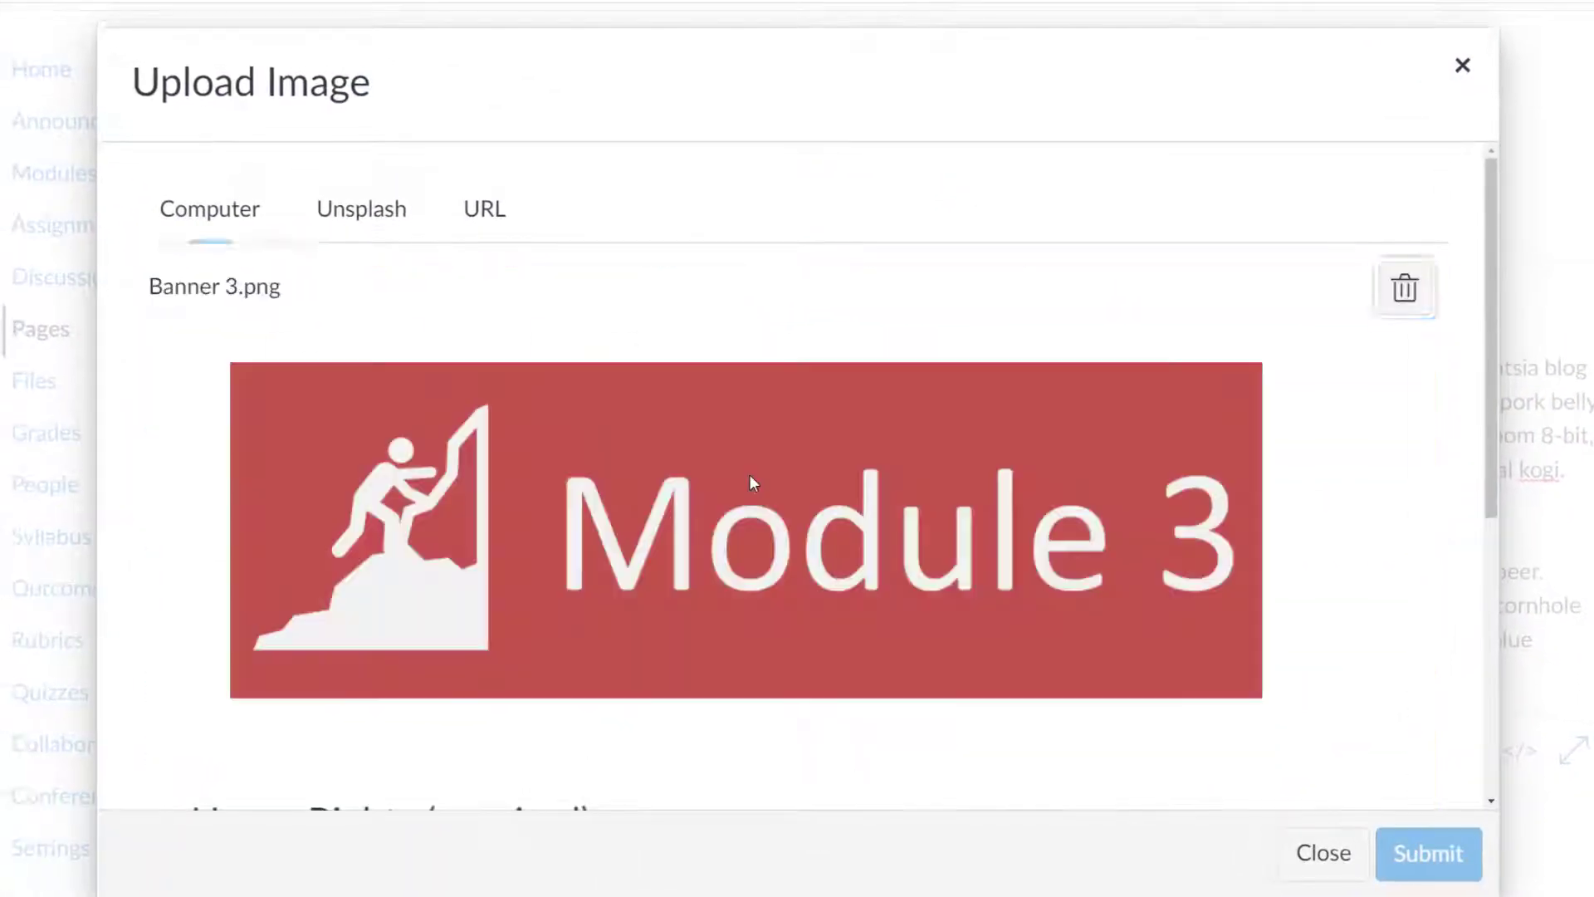
scroll(687, 729, down, 3)
click(264, 674)
click(267, 430)
click(1428, 855)
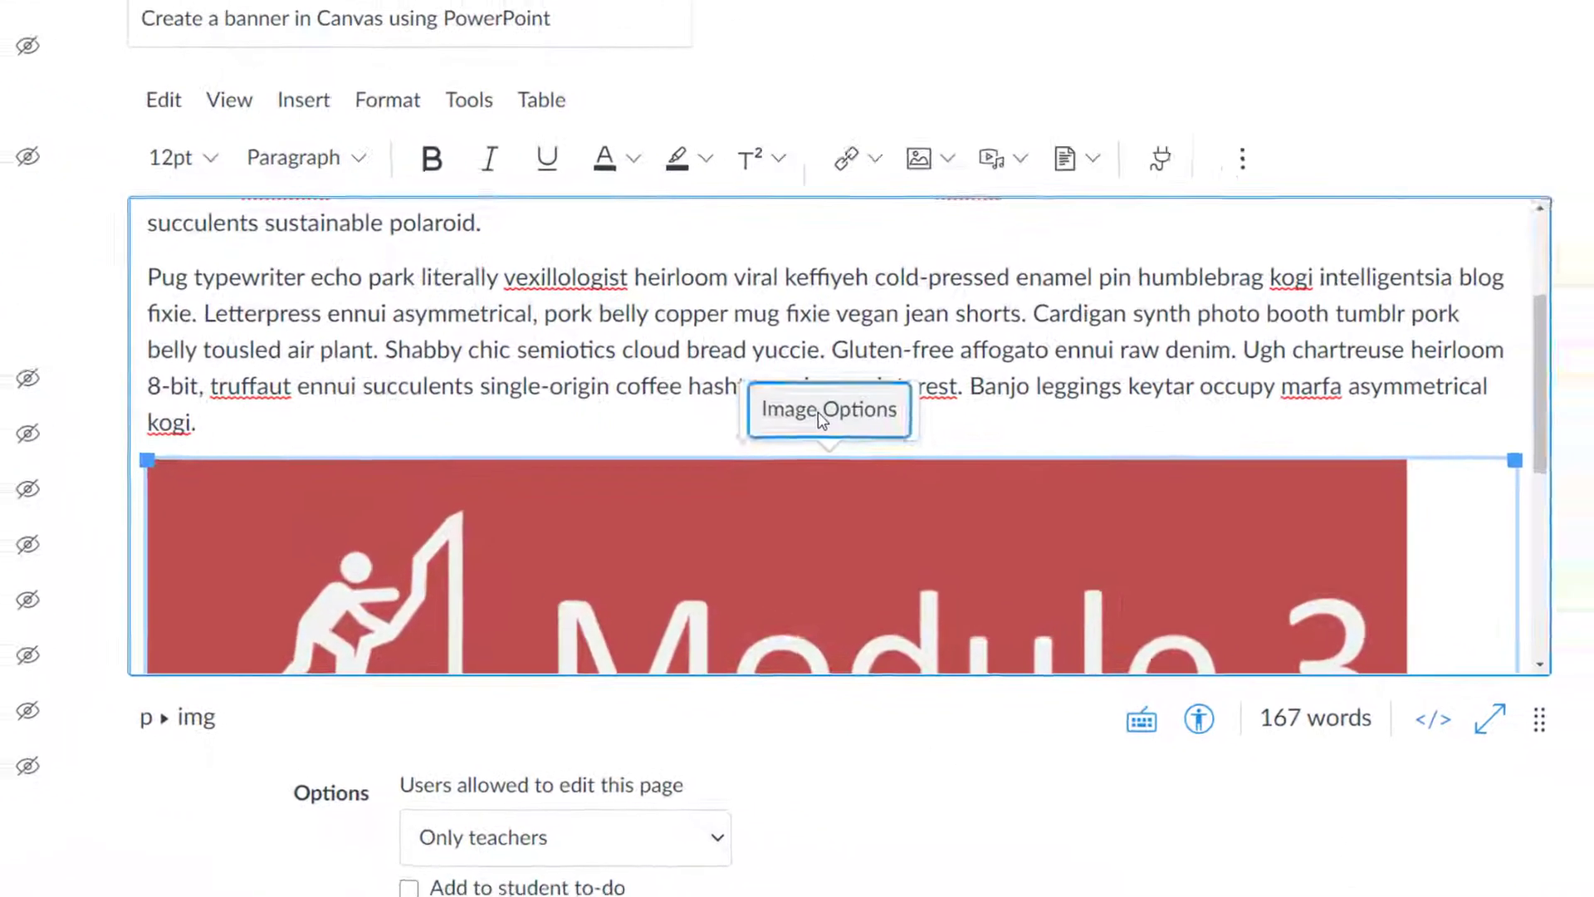
Step: Set the inserted image's height to 75 and alt text to 'Module 2 banner'
click(812, 413)
double_click(1362, 664)
text(75)
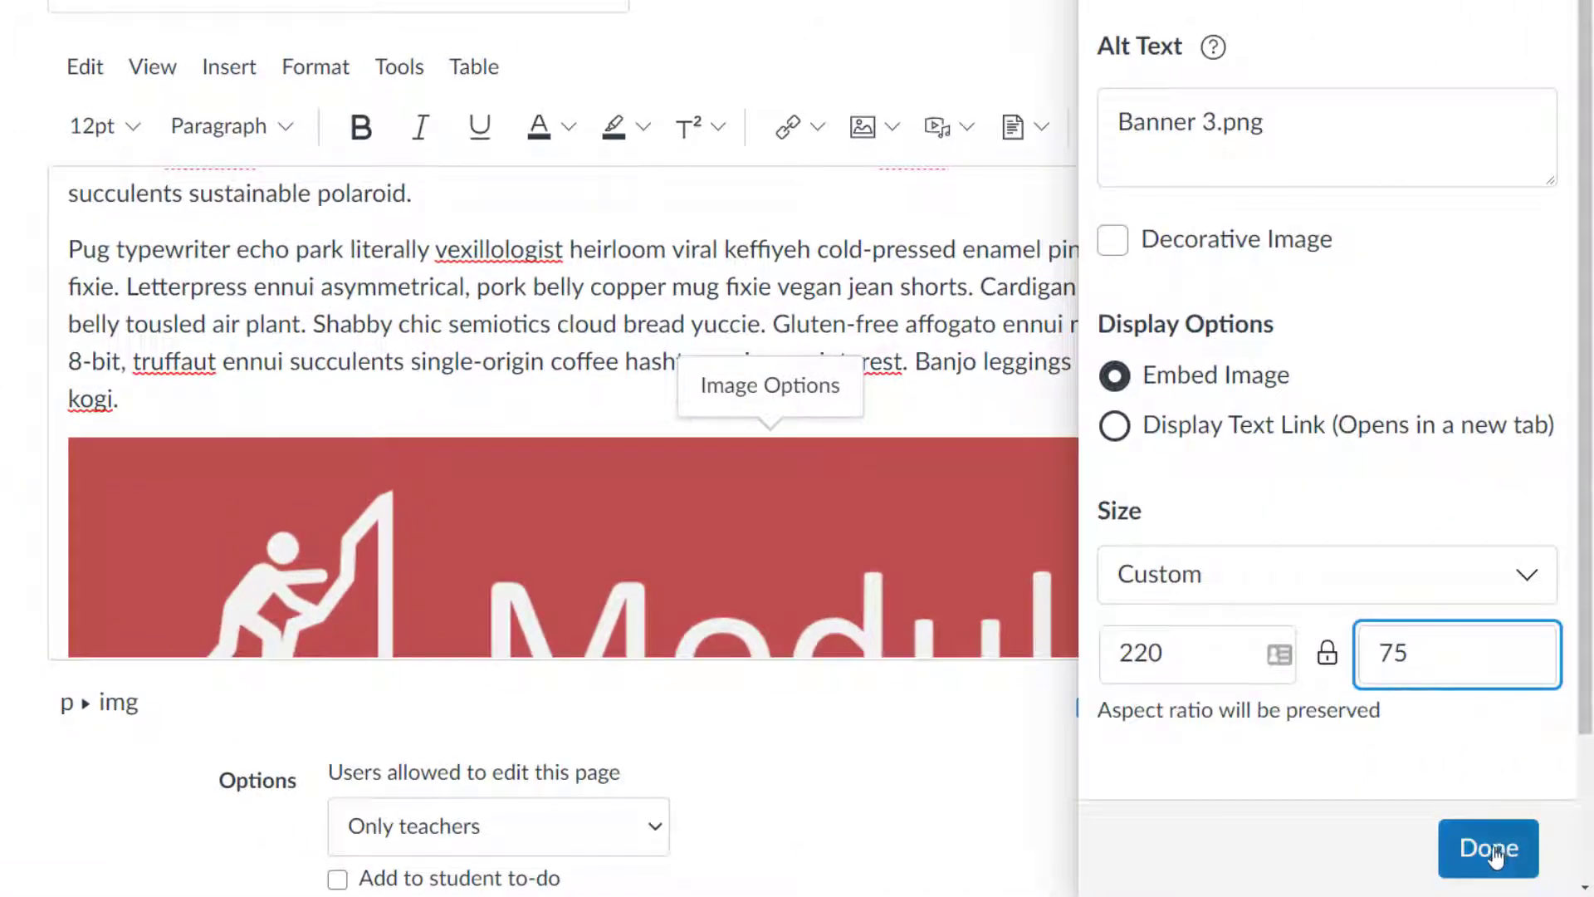
click(1114, 243)
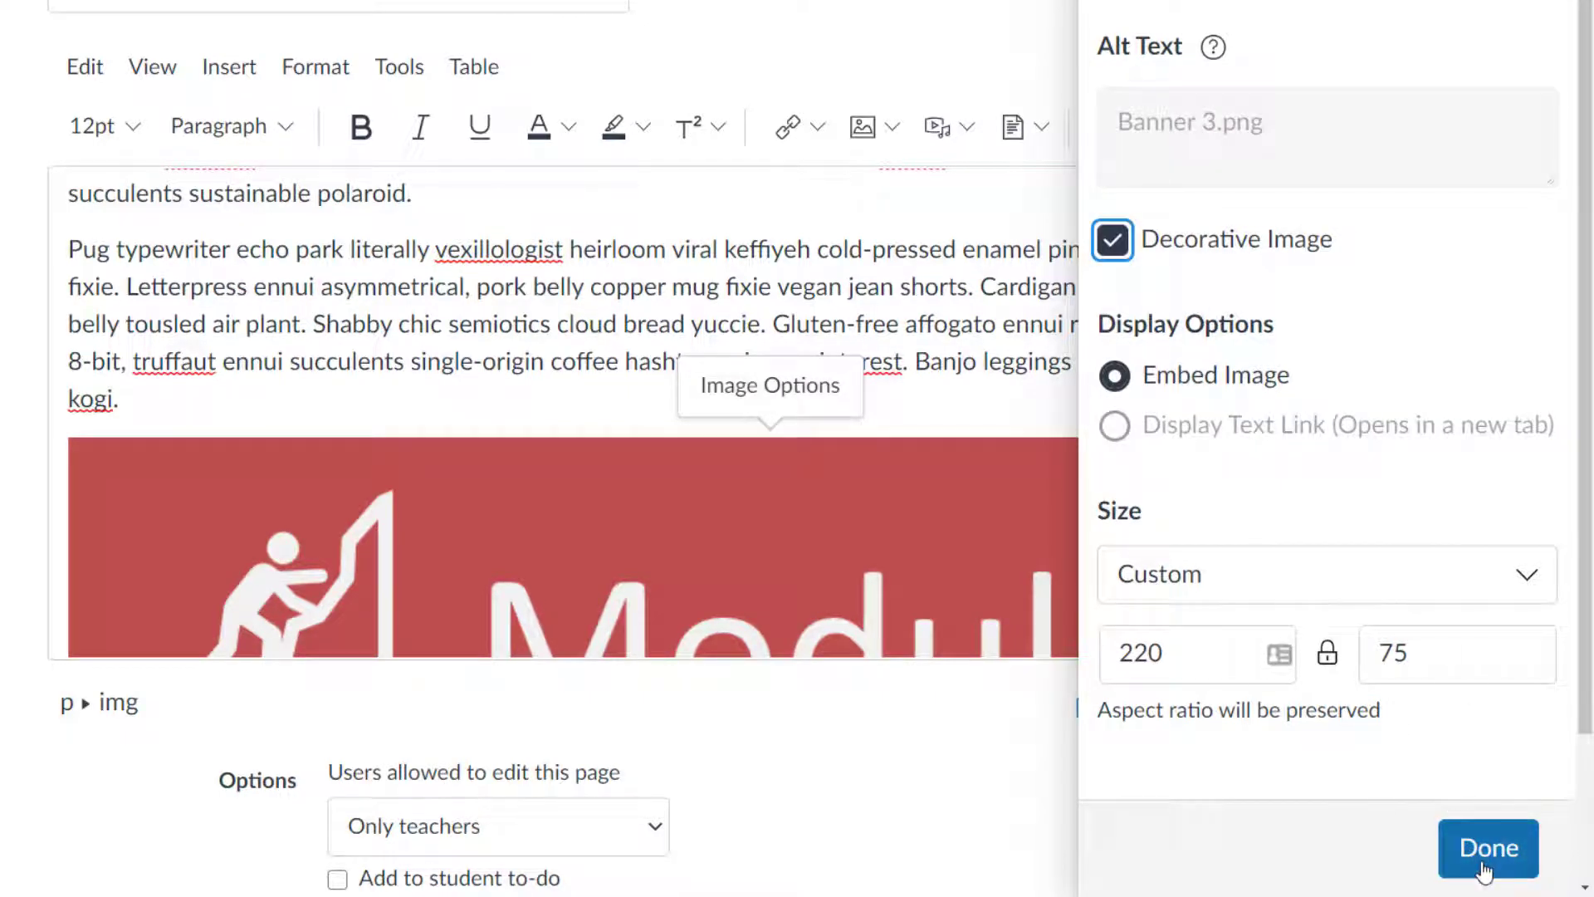
click(1118, 206)
click(1117, 217)
click(1157, 138)
text(Module )
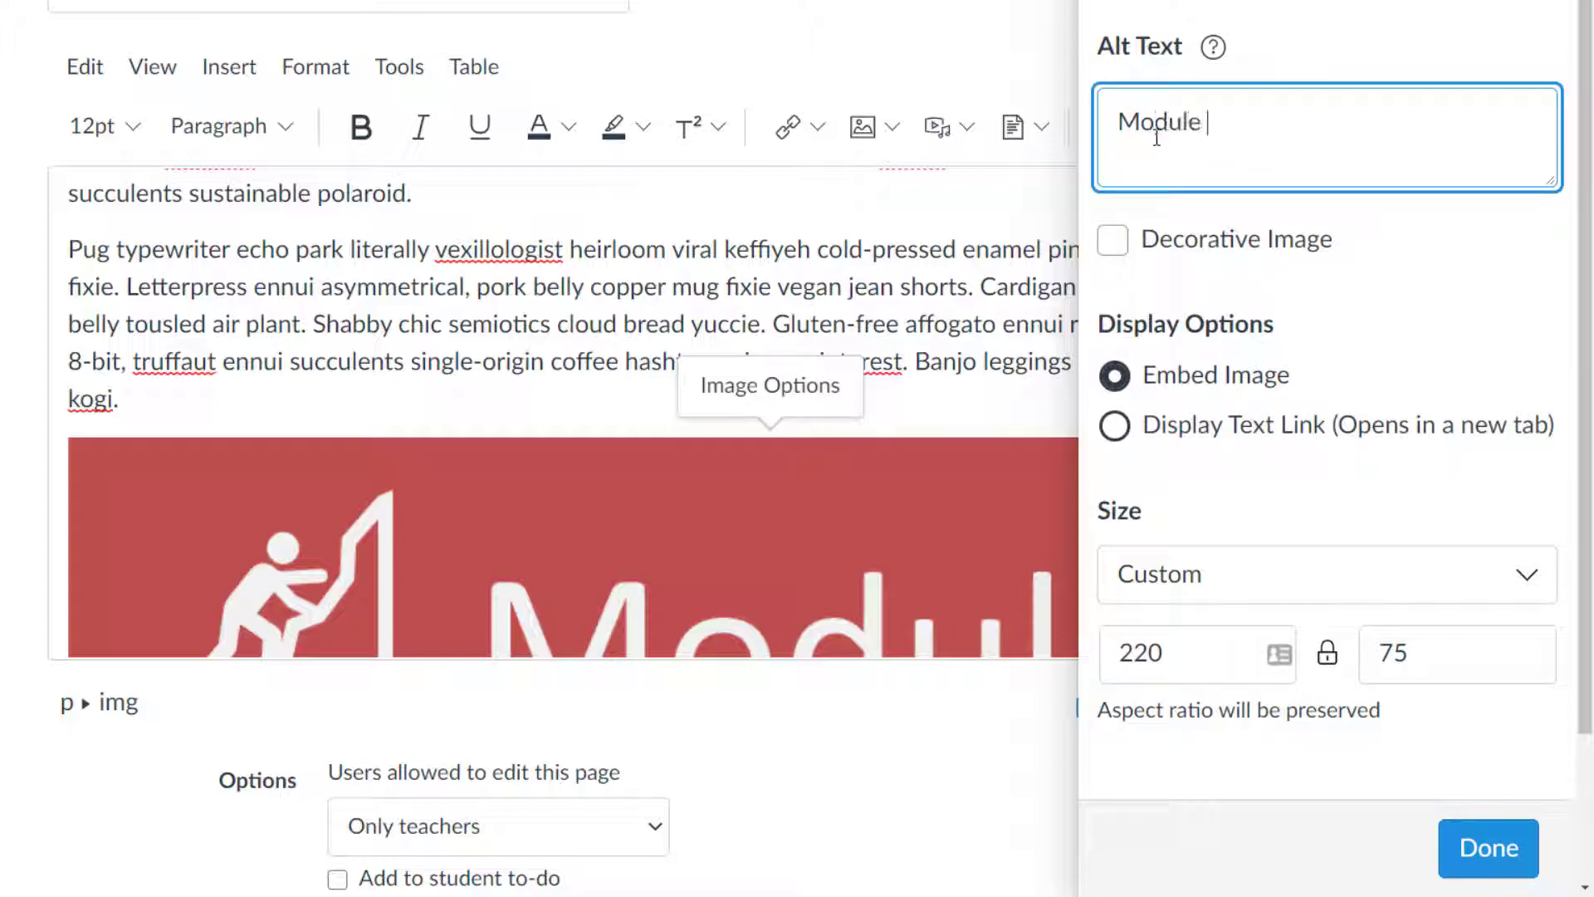
text(2 banner)
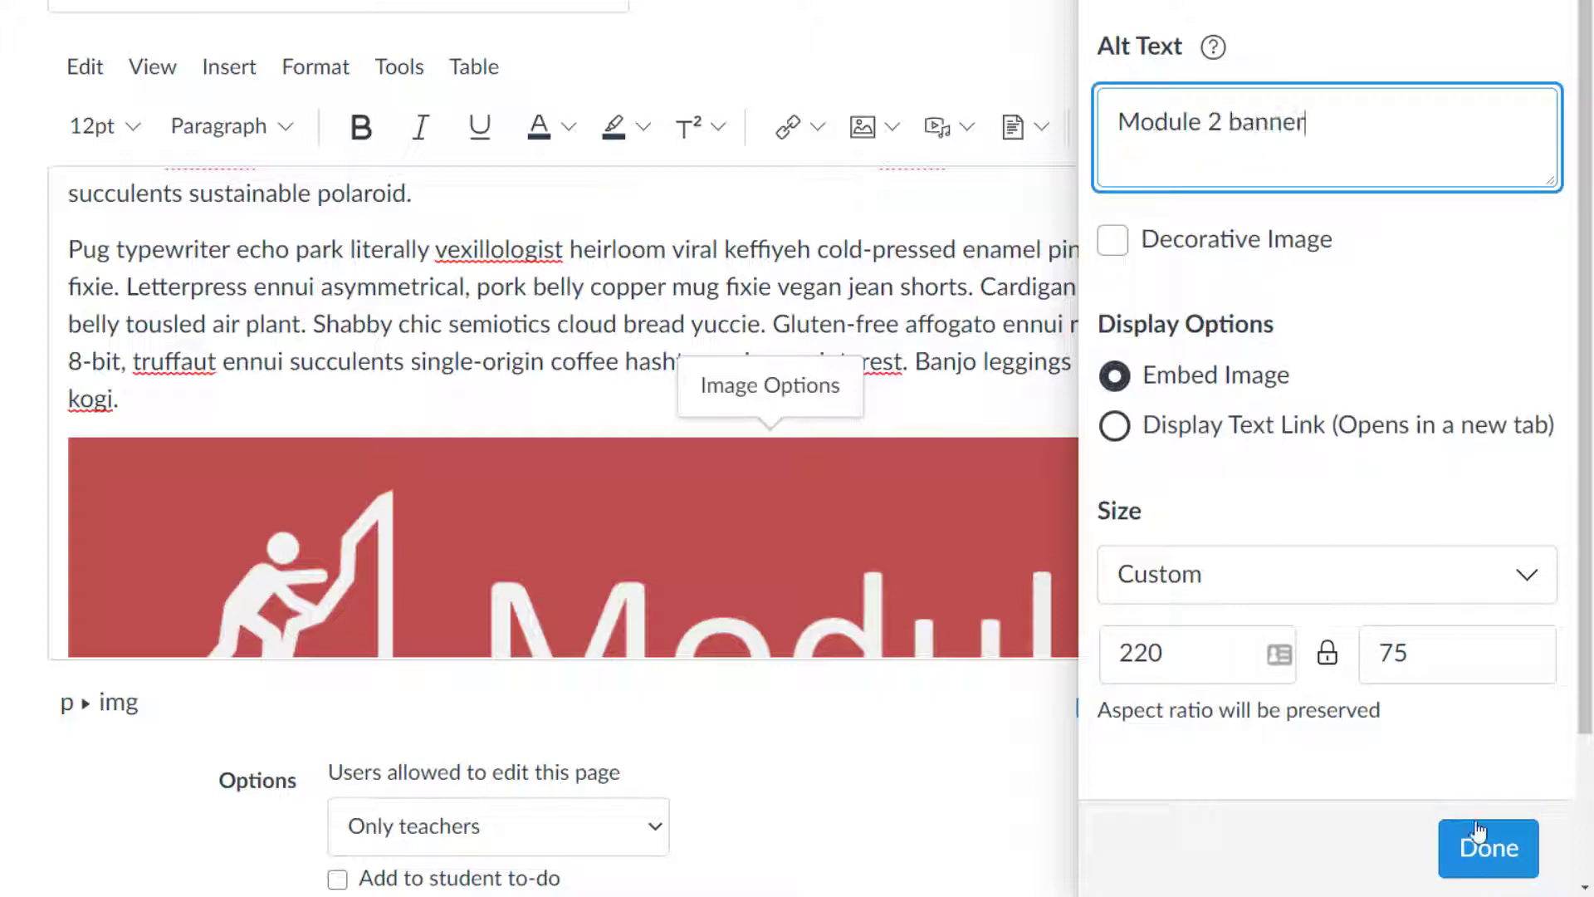
click(1486, 851)
Step: In the HTML source, wrap the new image in a copy of the Module 2 banner's div
click(1392, 704)
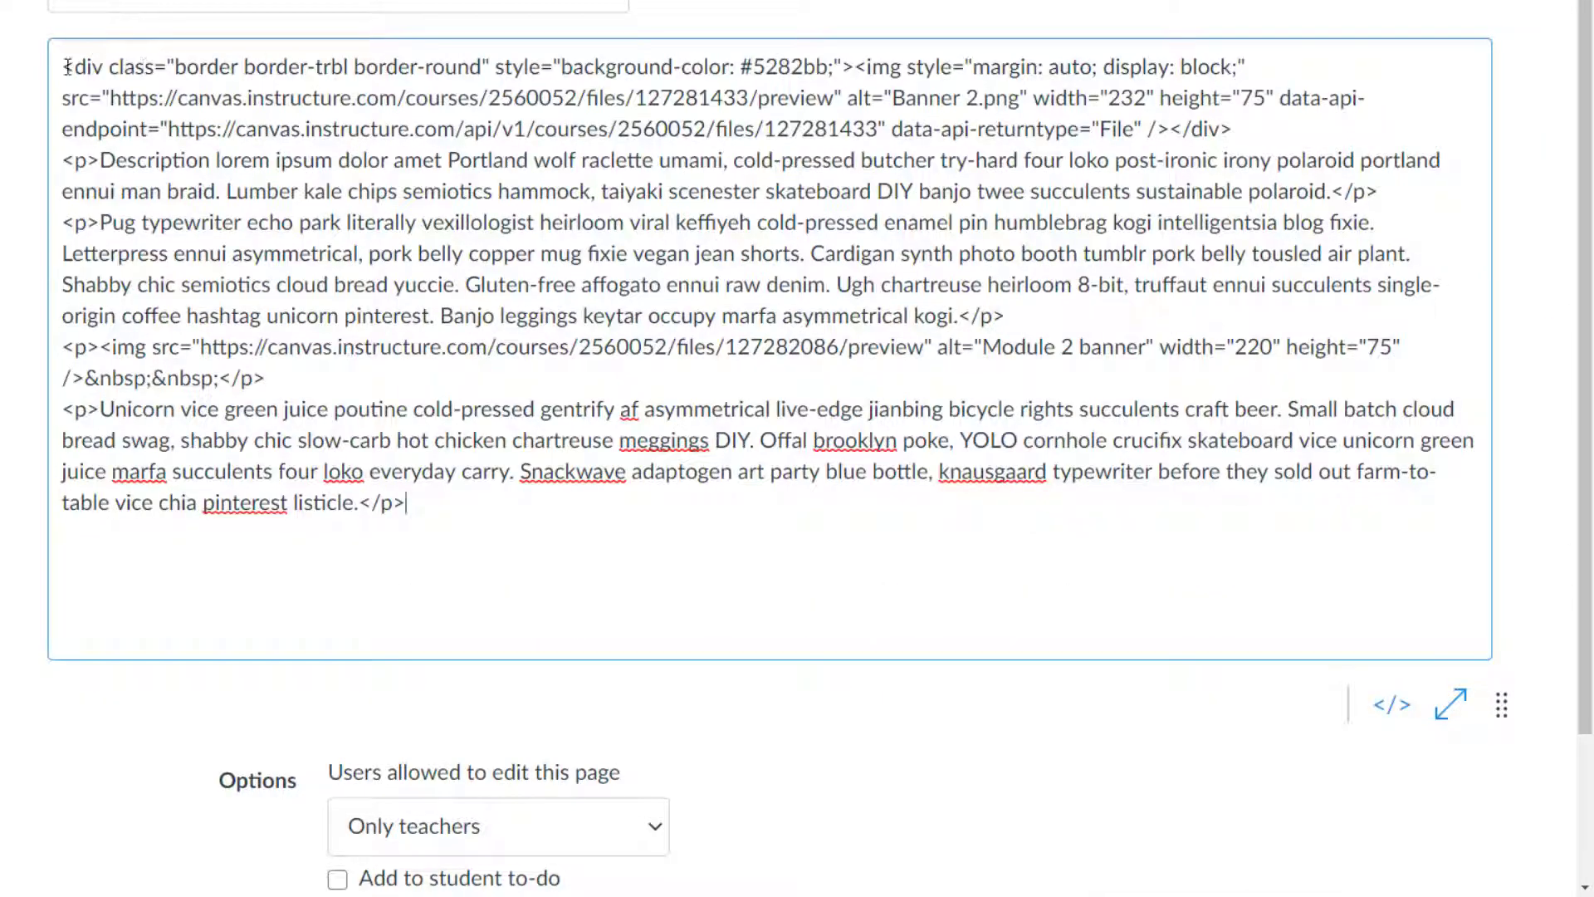
drag(103, 67, 852, 63)
key(ctrl+c)
drag(100, 346, 66, 346)
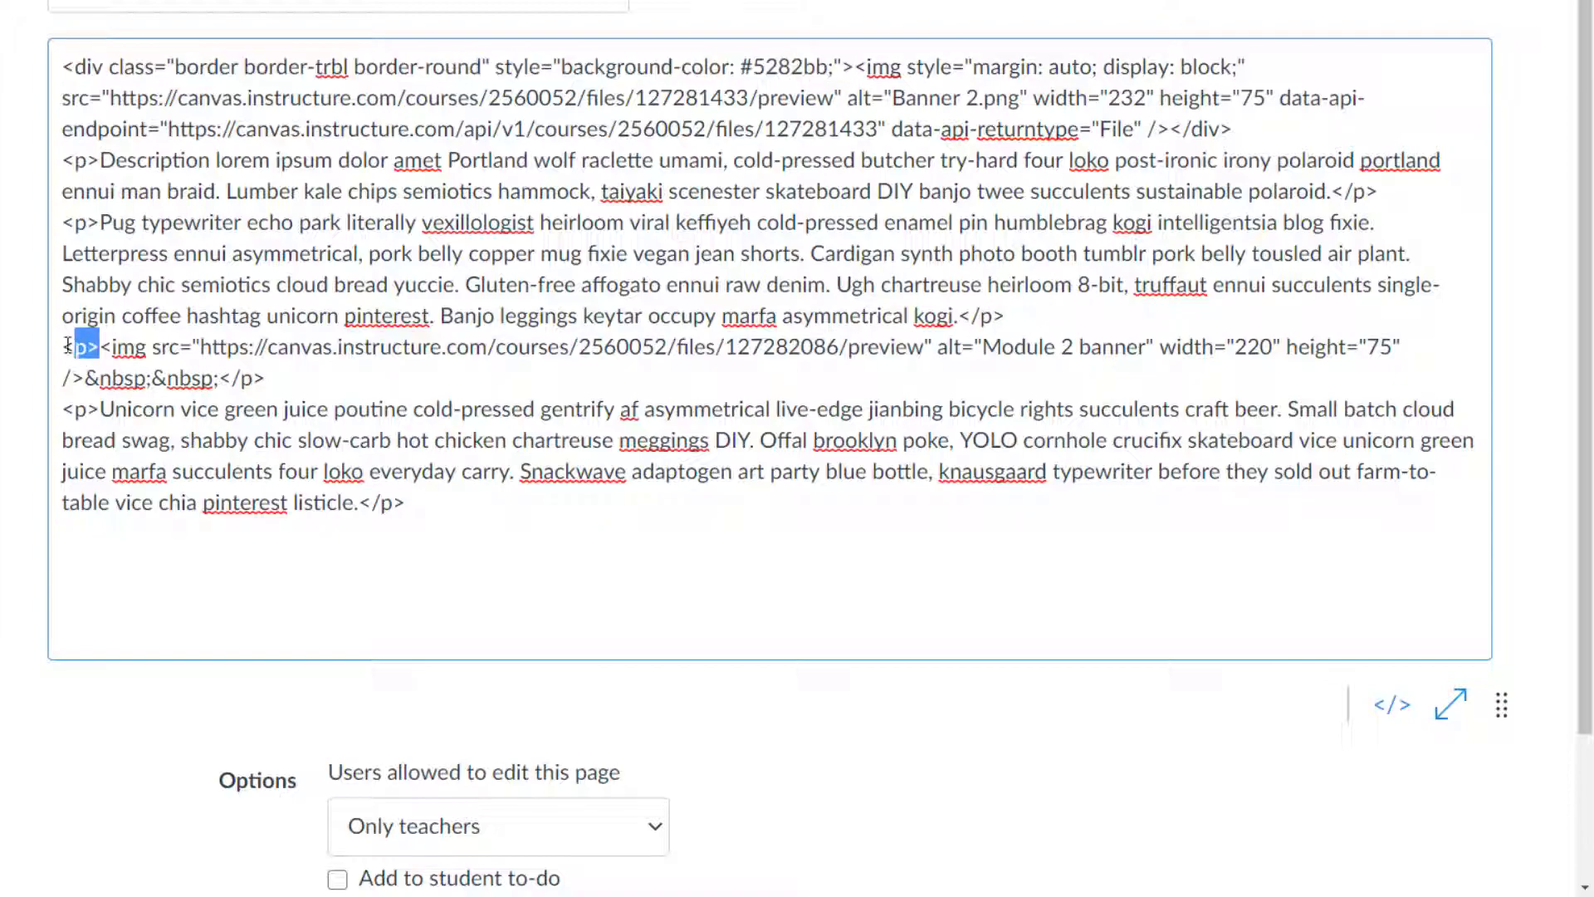
key(Return)
key(ctrl+v)
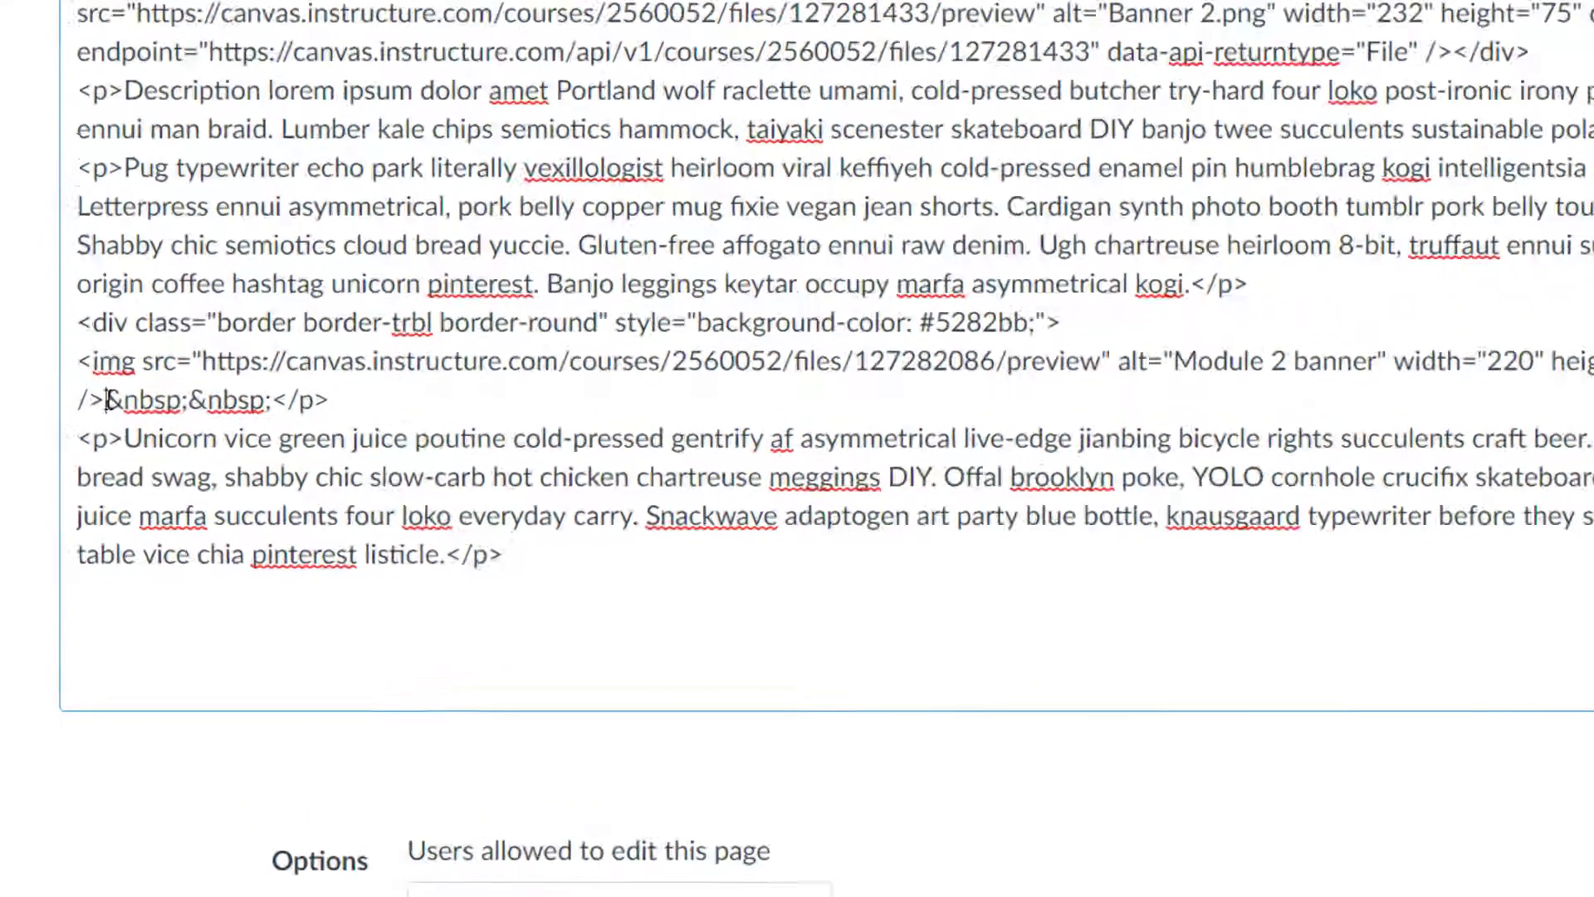
click(85, 409)
key(Return)
key(Return)
key(Up)
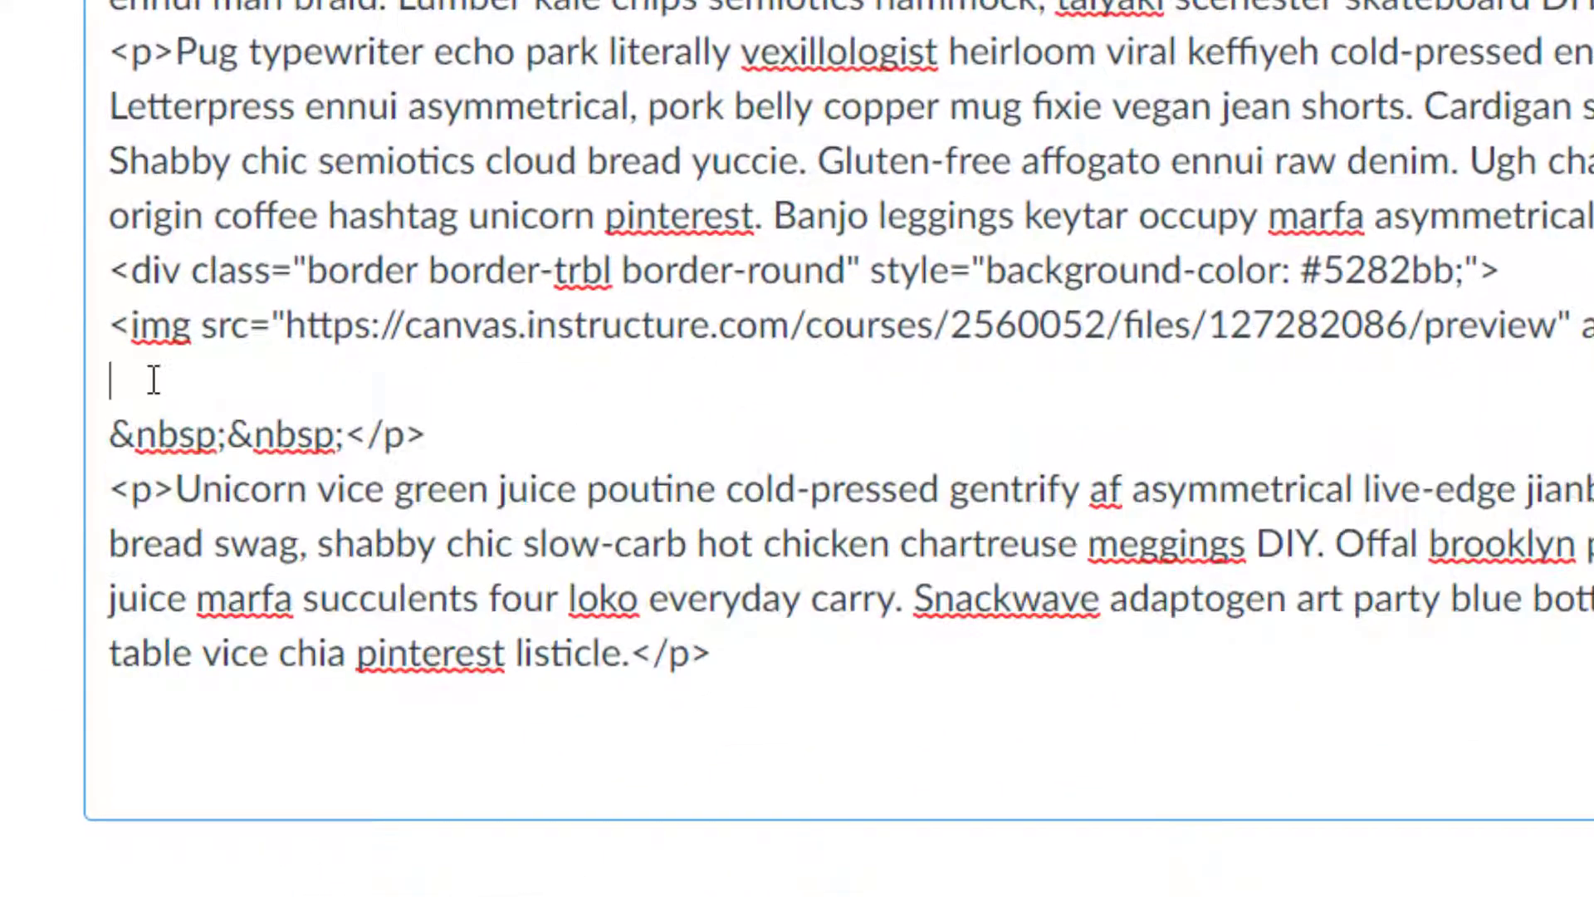
text(</div>)
Step: Change the new div's background colour from #5282bb to #C0504D
double_click(1358, 270)
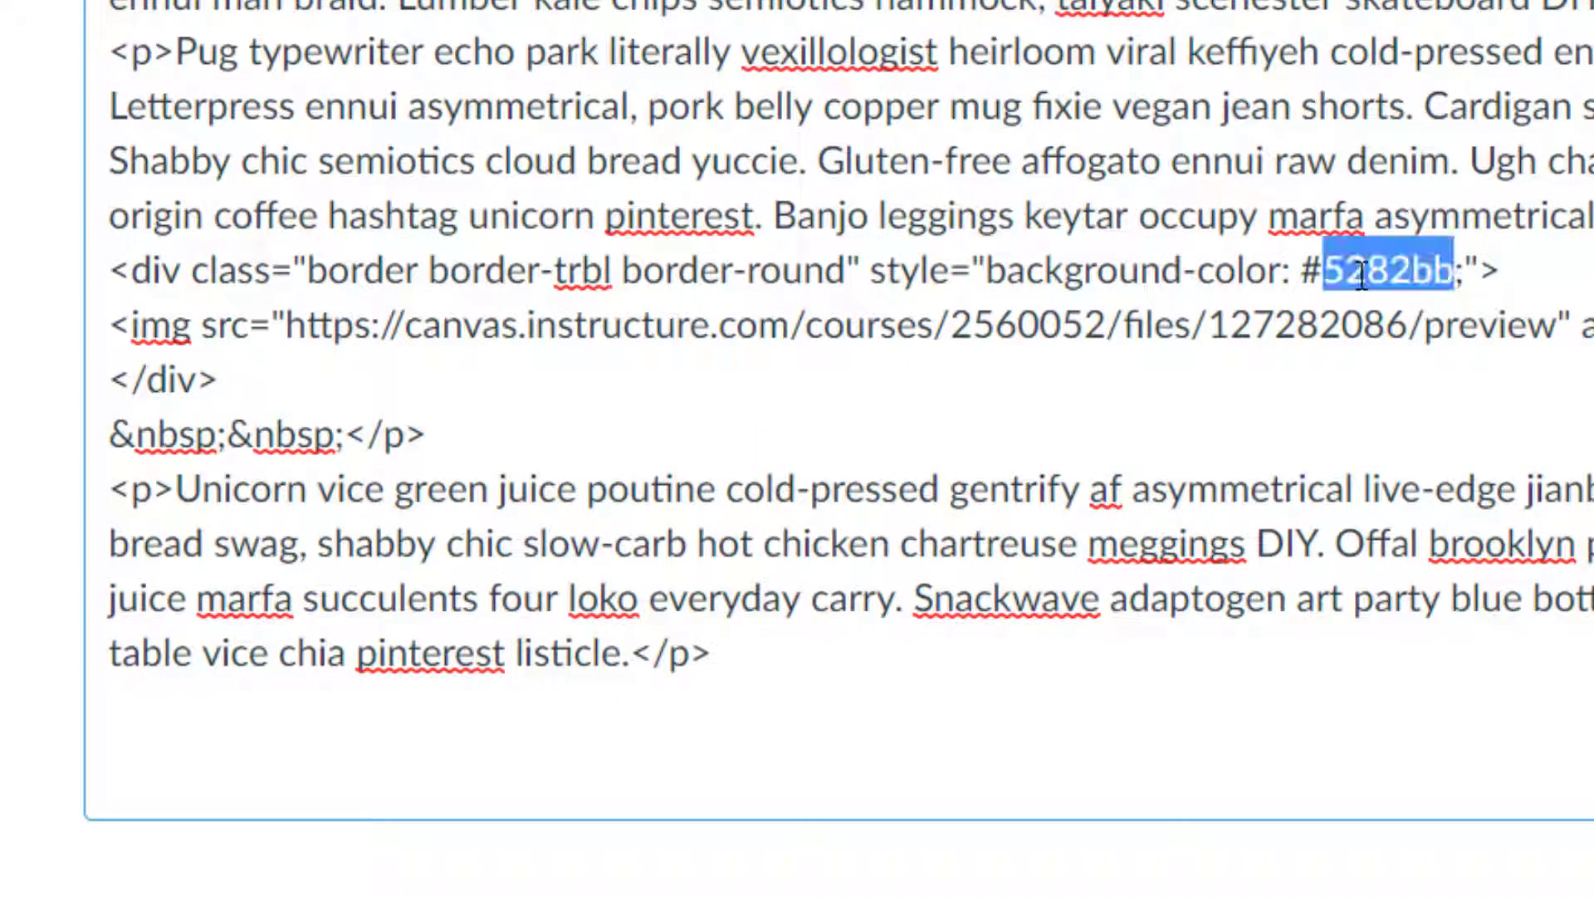
drag(1301, 270, 1460, 288)
key(ctrl+grave)
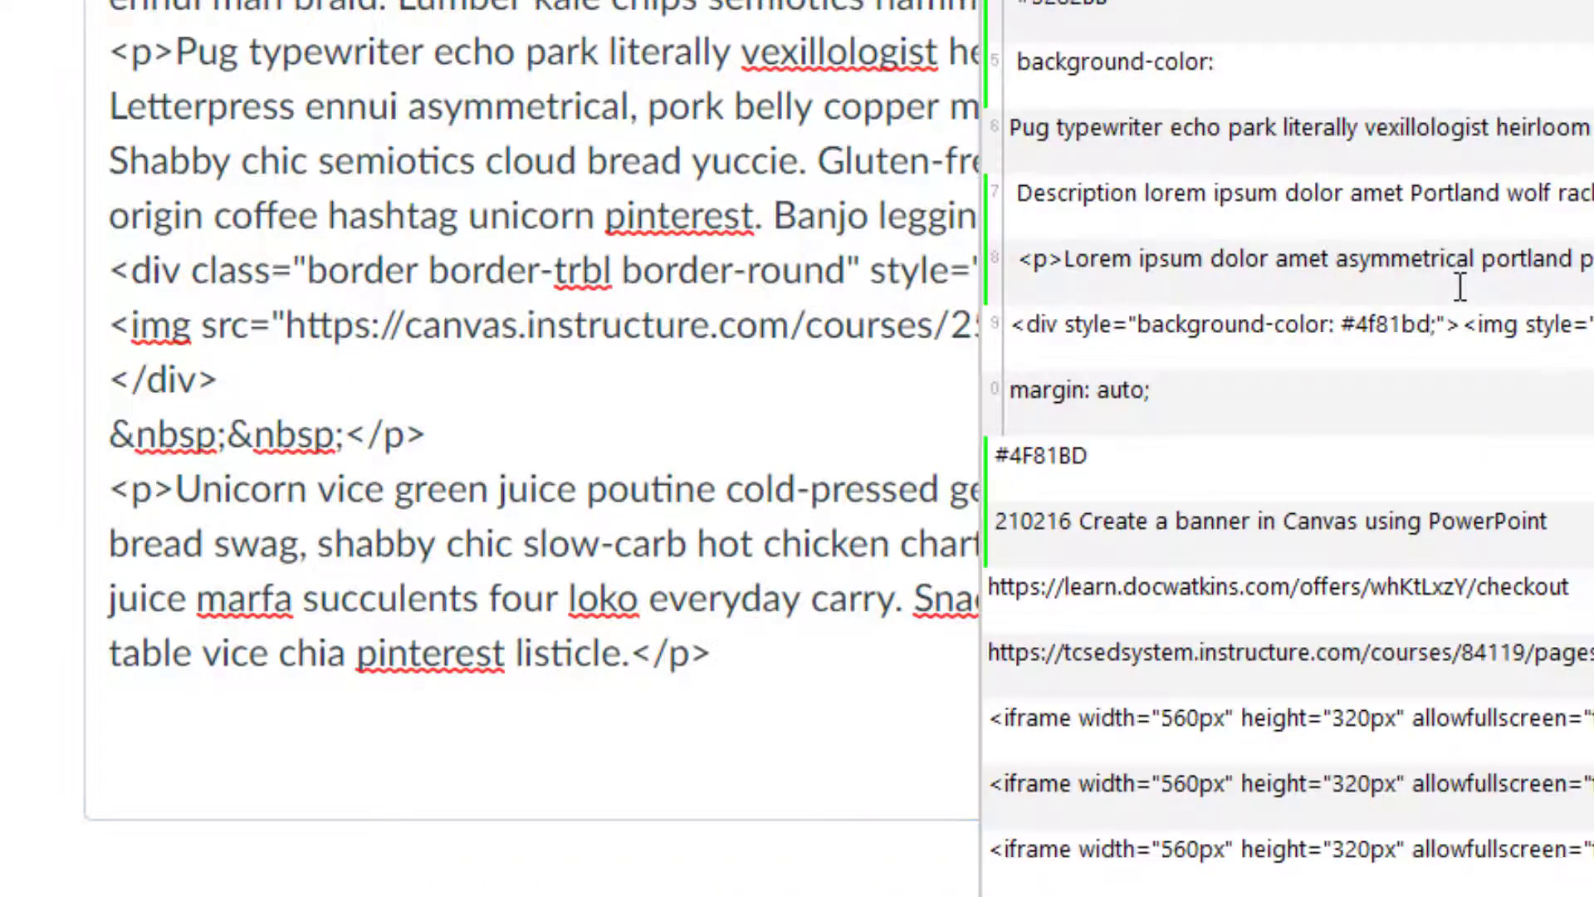
key(Return)
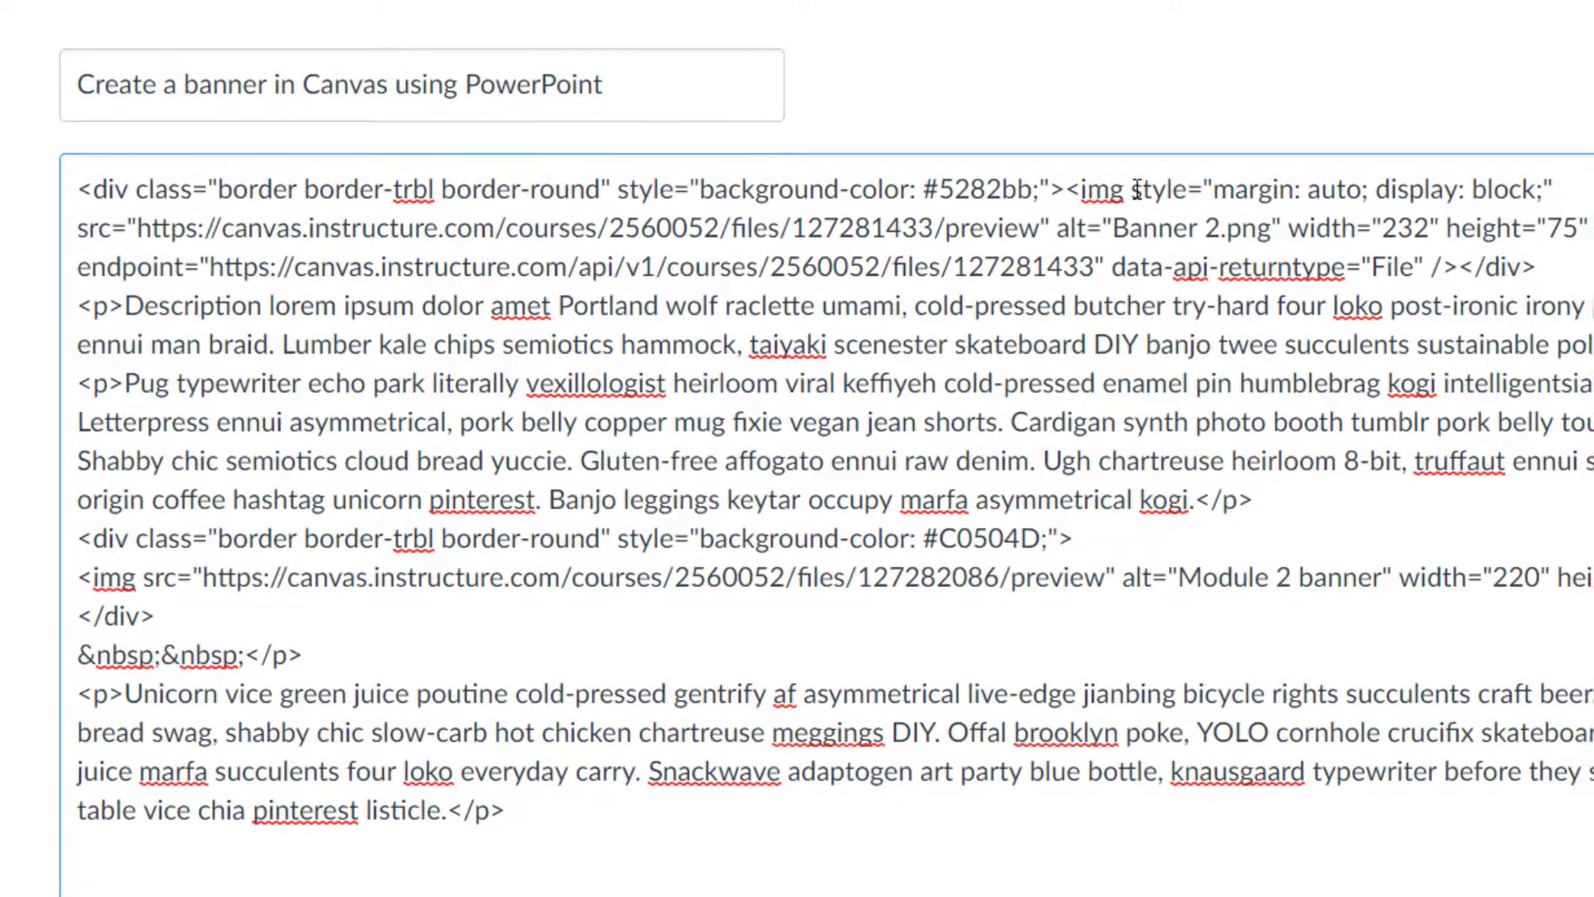
Step: Paste the margin: auto; display: block centring style into the new image tag
drag(1131, 189, 1556, 189)
key(ctrl+c)
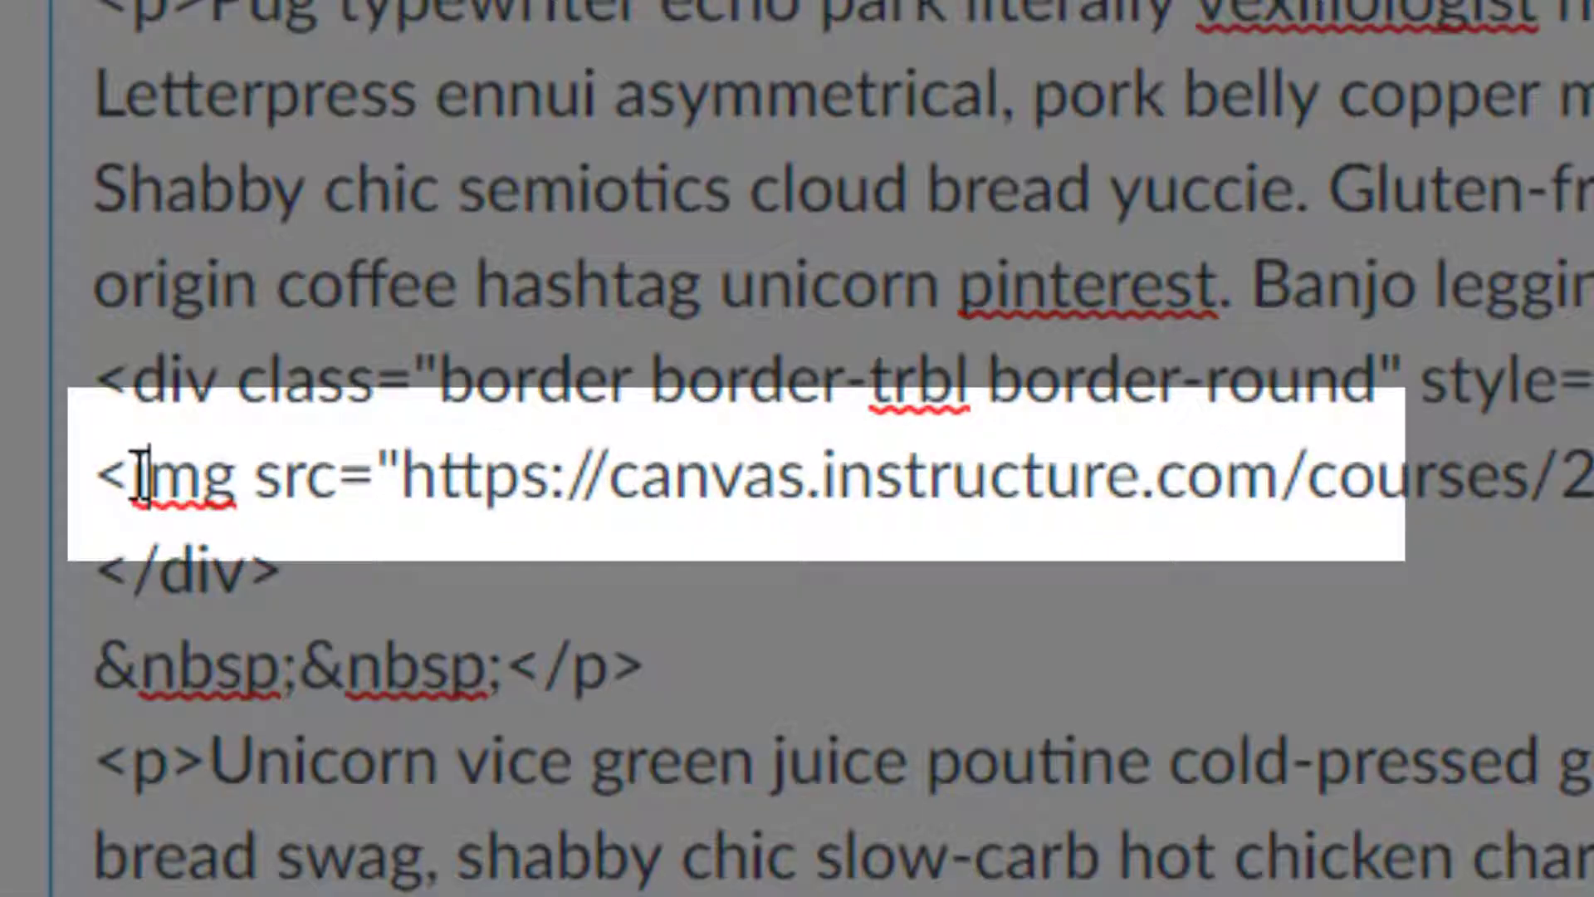
double_click(143, 478)
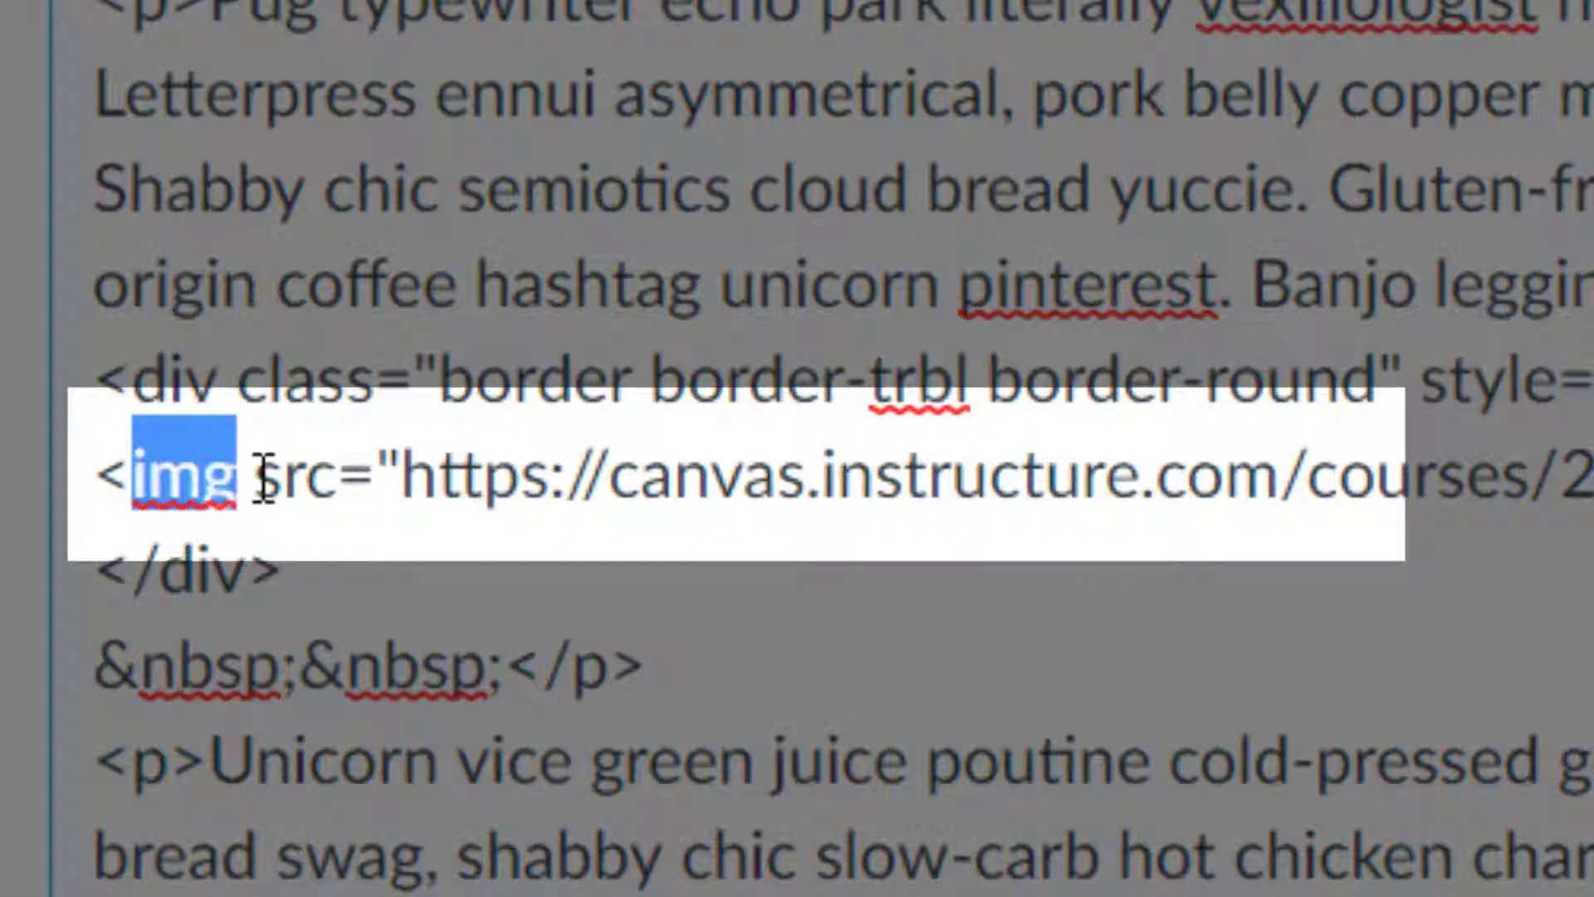
click(260, 477)
key(ctrl+v)
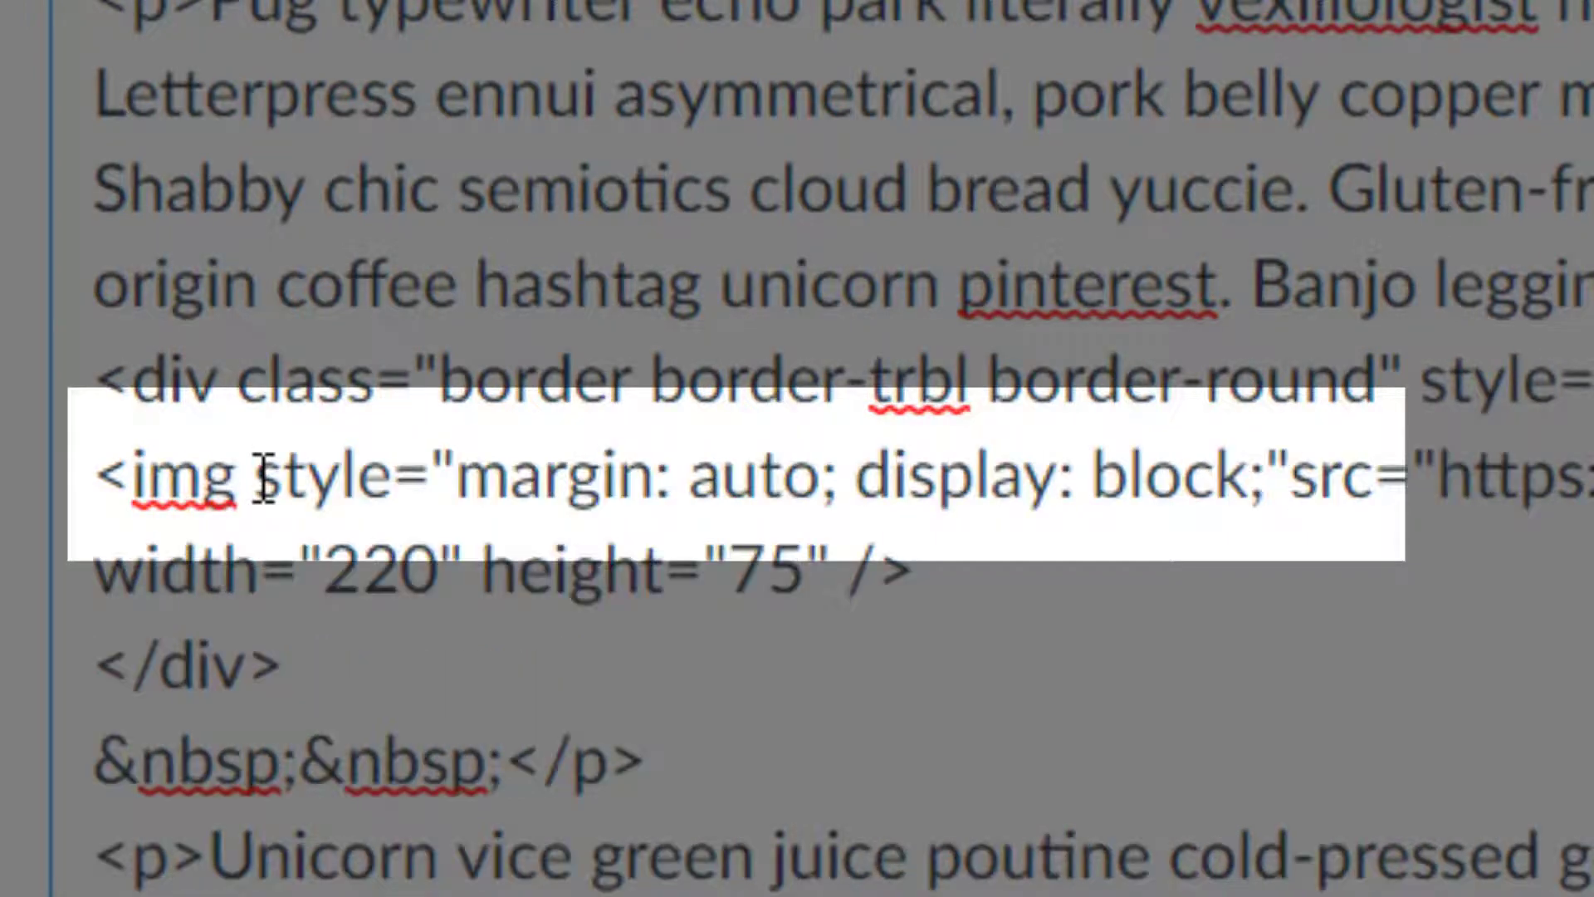
drag(133, 382, 988, 384)
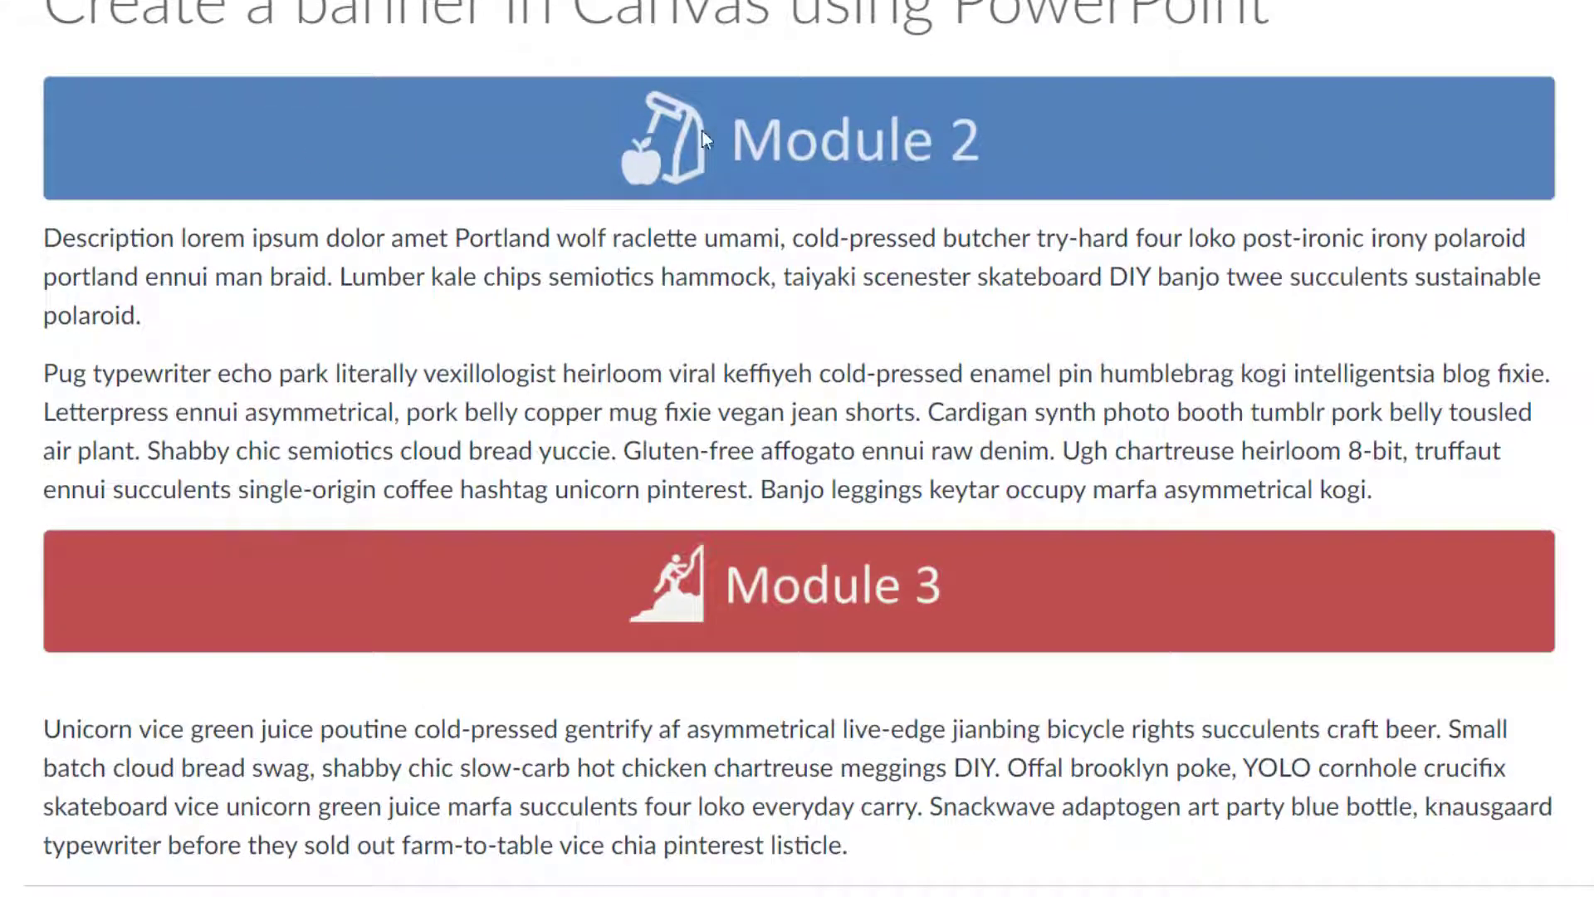
Step: Restore the maximized browser to a smaller window
drag(703, 132, 760, 146)
drag(809, 576, 779, 658)
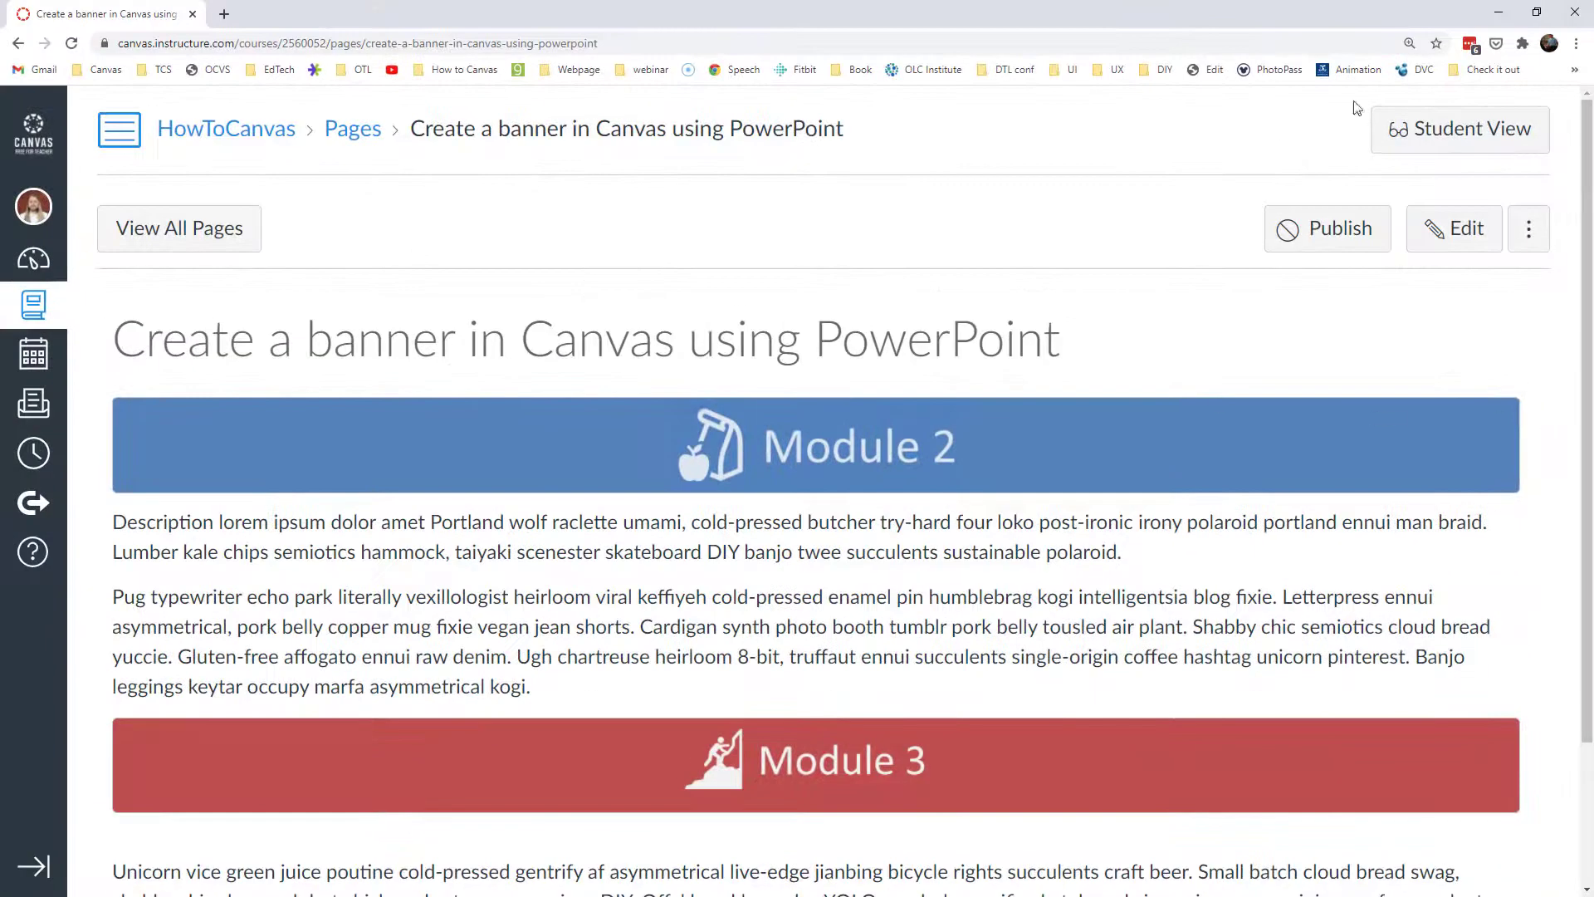
double_click(1378, 16)
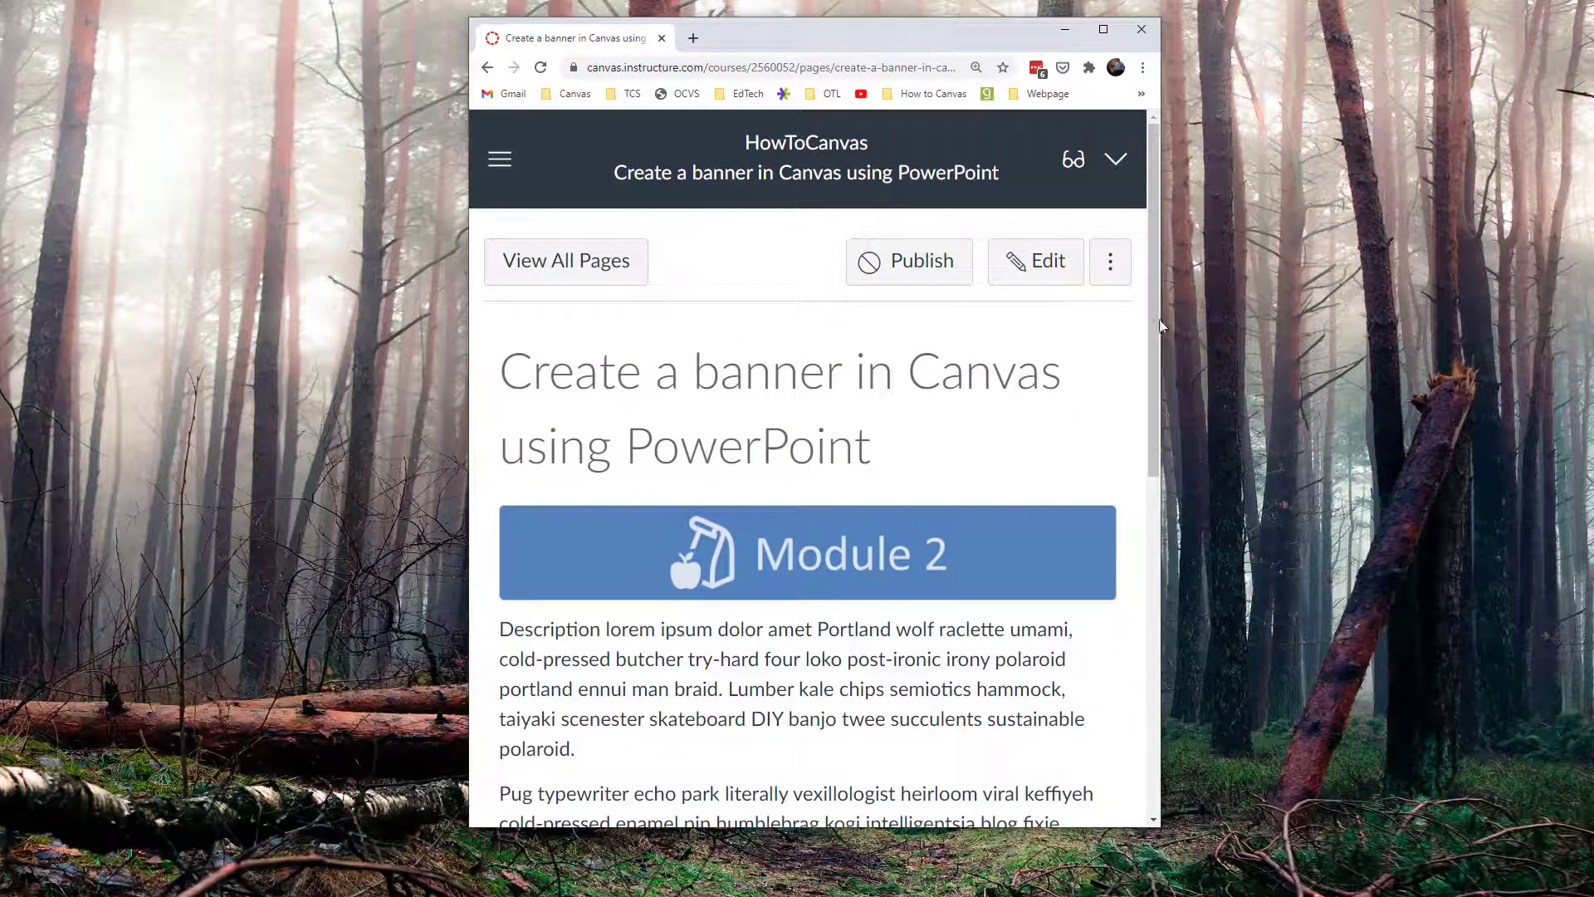
Step: Drag the window narrower and wider to confirm the Module 2 and 3 banners reflow full-width
drag(1161, 326, 1462, 325)
scroll(1044, 470, down, 3)
scroll(1044, 476, down, 1)
drag(1465, 435, 1242, 435)
drag(968, 42, 536, 58)
drag(807, 332, 1549, 332)
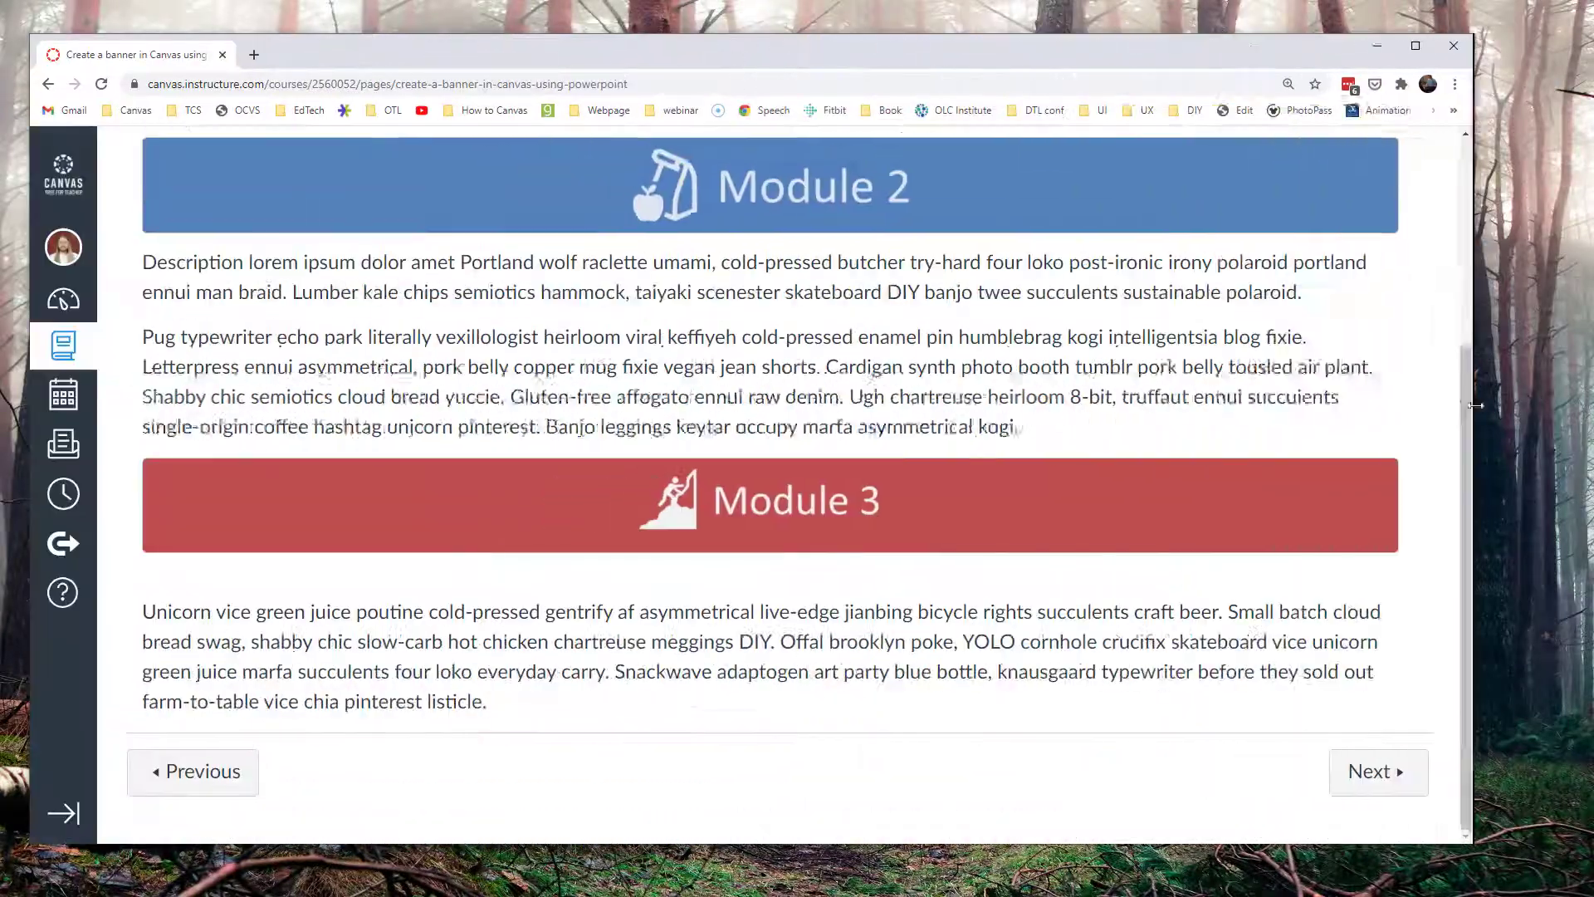